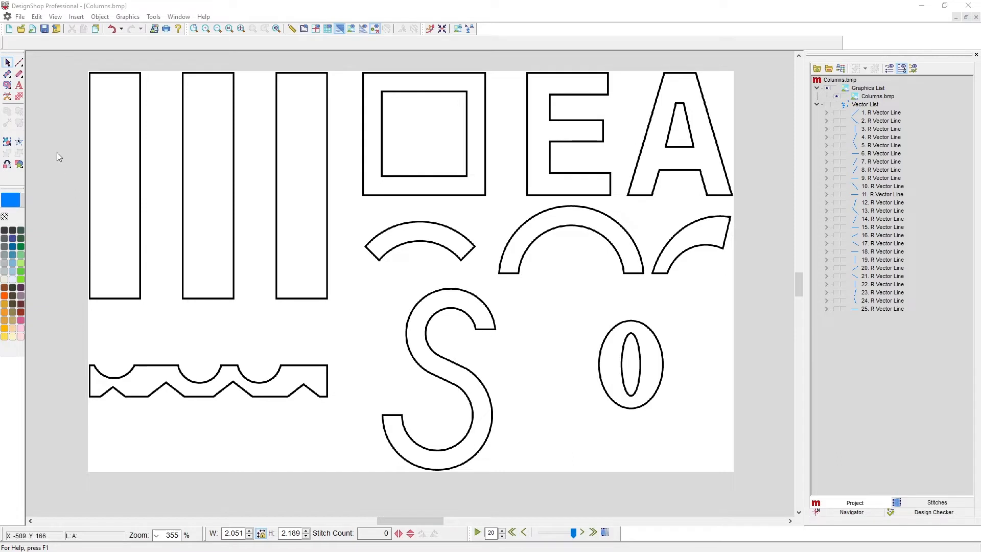
Step: Digitize the leftmost vertical bar as a satin Column 2 element and display its stitches as lines instead of 3D thread
click(8, 76)
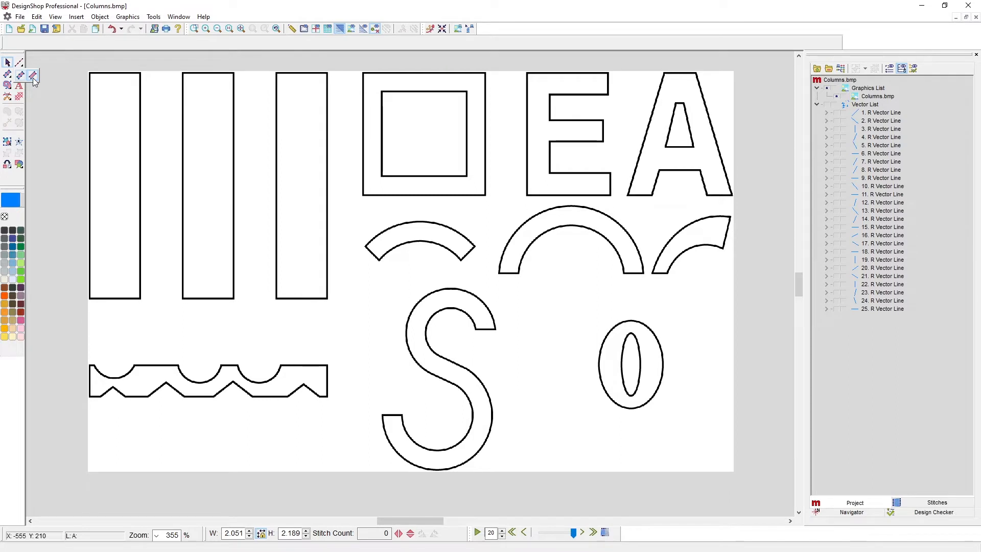
click(33, 76)
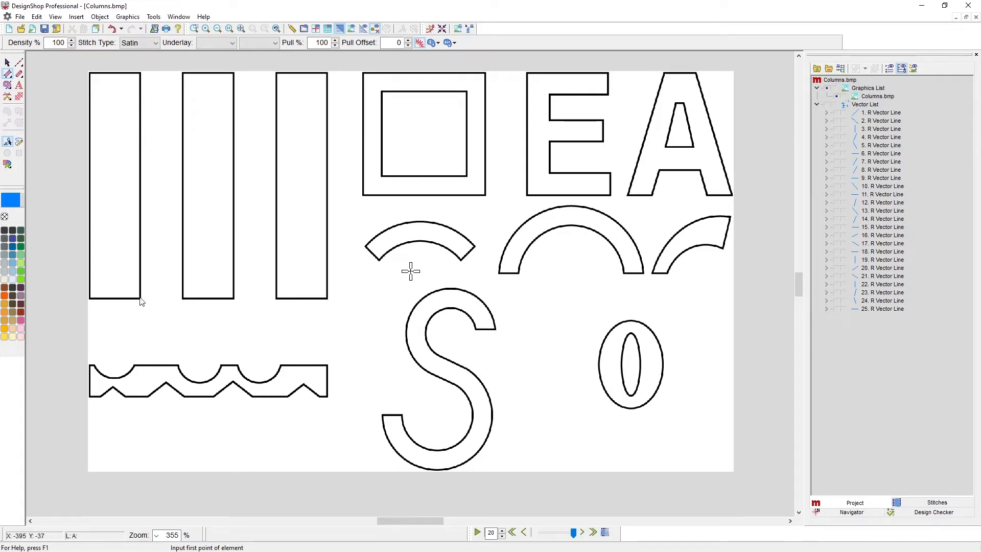
click(90, 300)
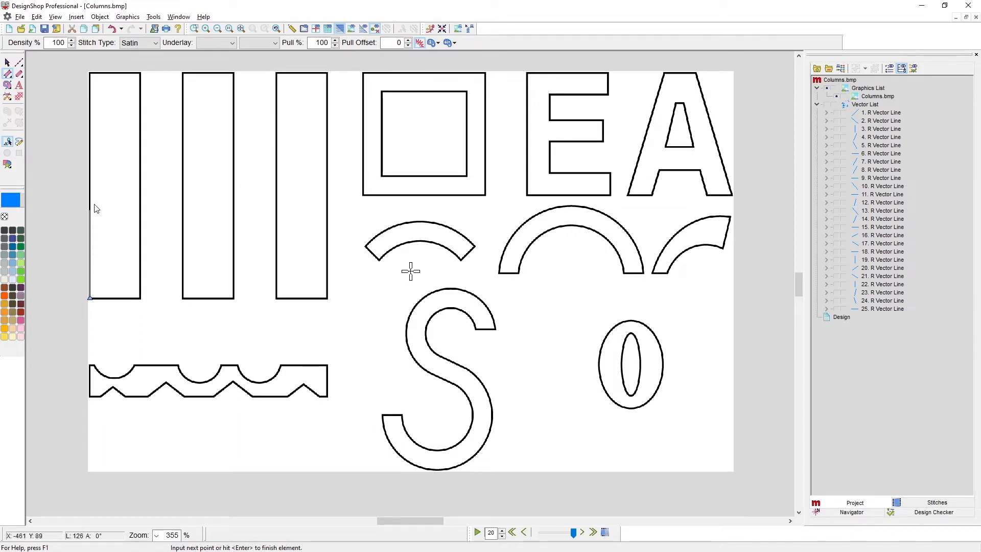
click(101, 74)
click(91, 75)
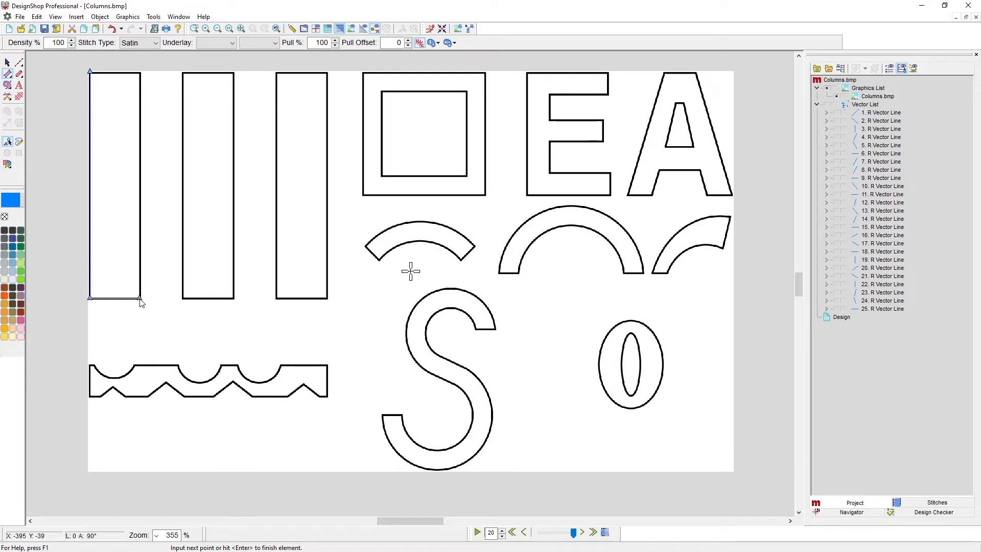
click(141, 75)
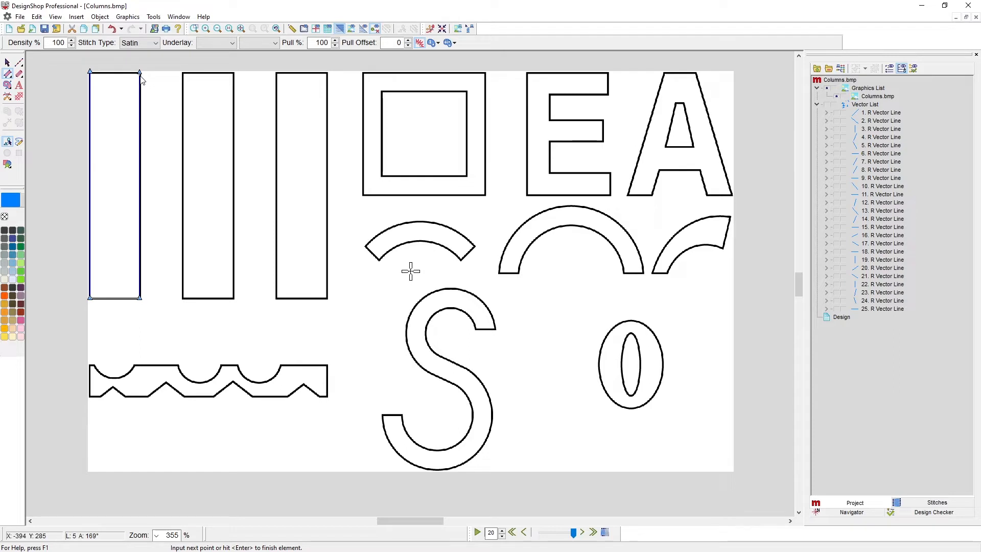
key(Return)
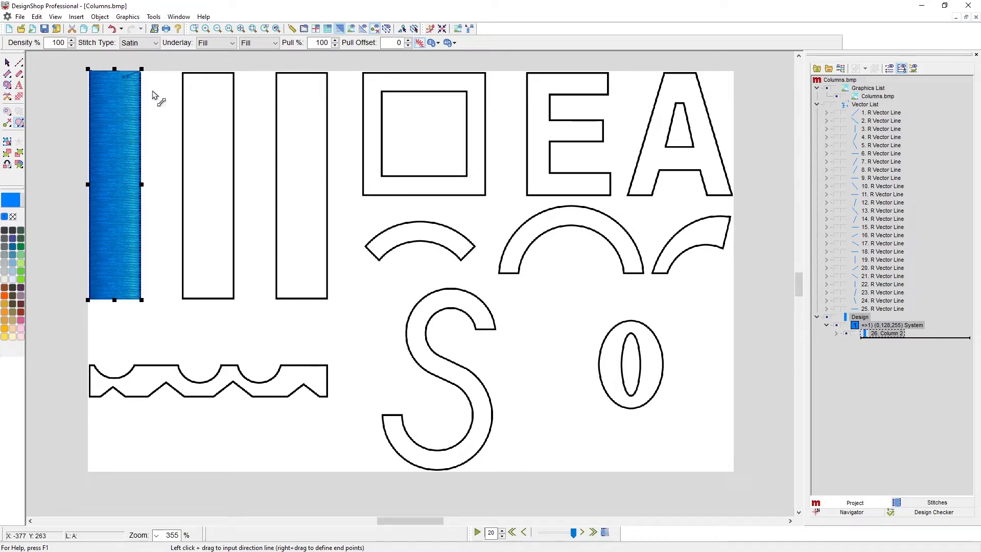
click(339, 29)
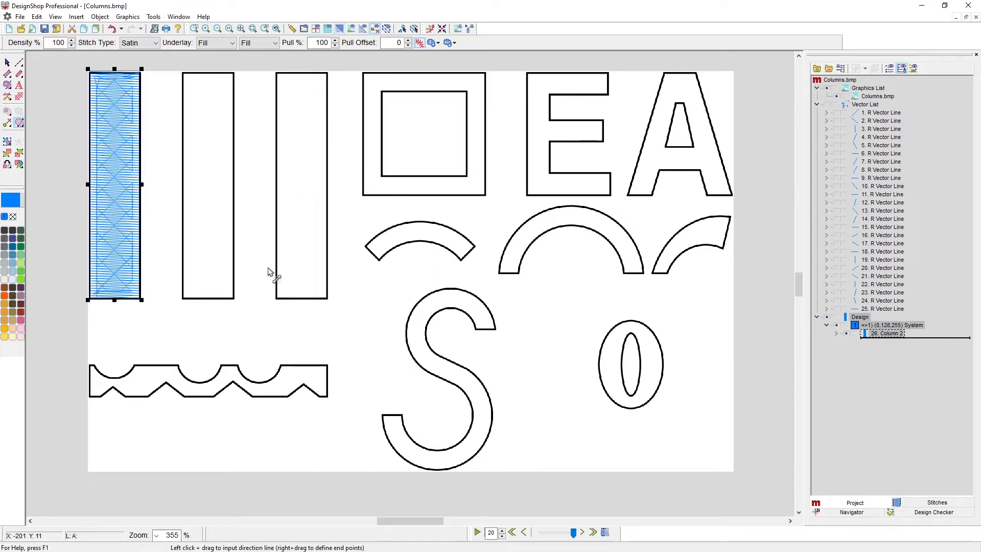
Step: Add a horizontal direction line across the left column, slant it upward to the right, and delete it
click(140, 214)
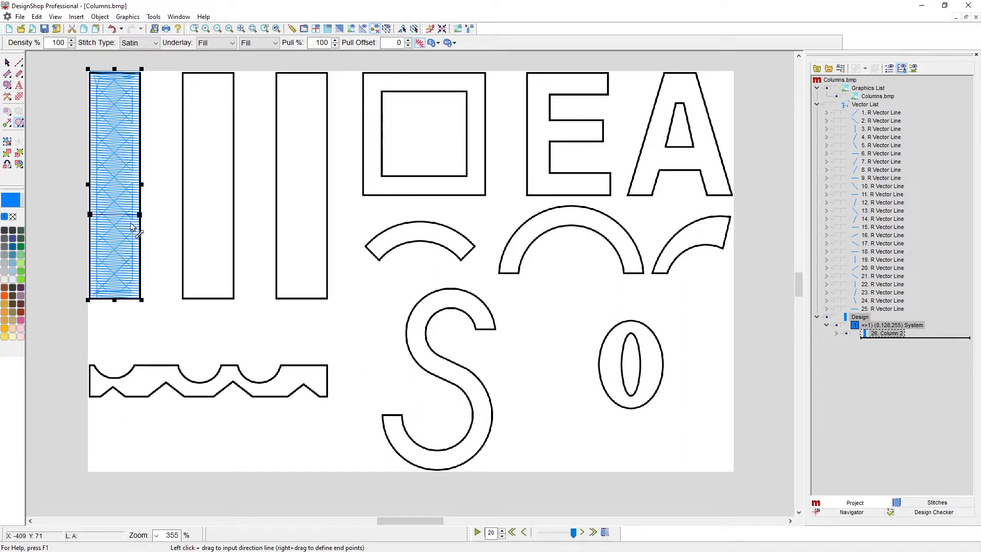
drag(140, 214, 139, 174)
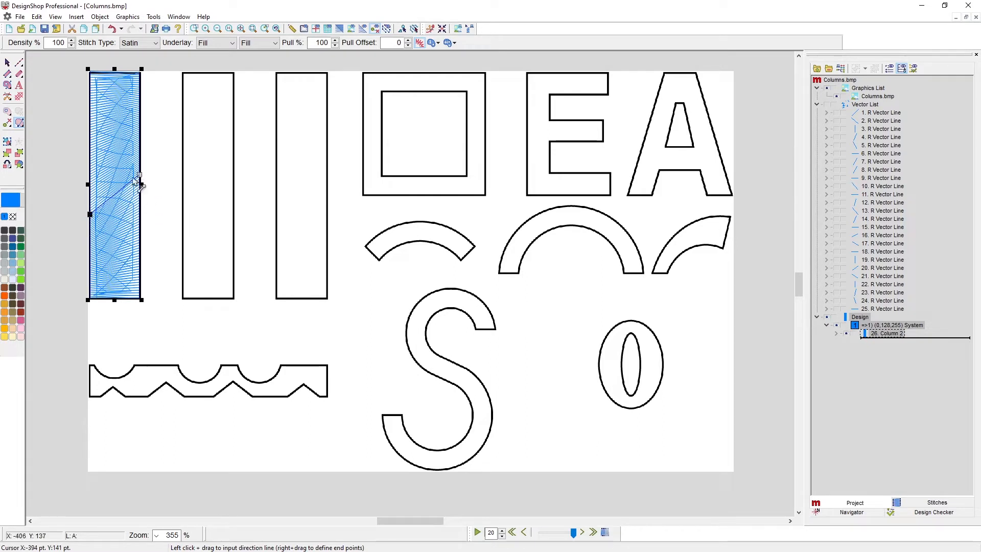
key(Delete)
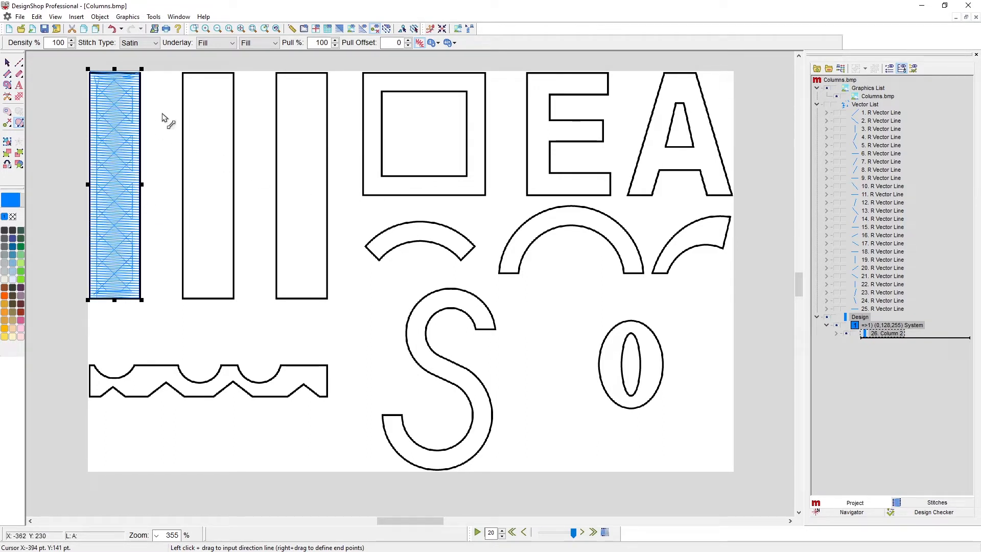
Step: Draw a slanted direction line across the middle of the left column, level it to horizontal, and deselect the column
drag(169, 114, 43, 229)
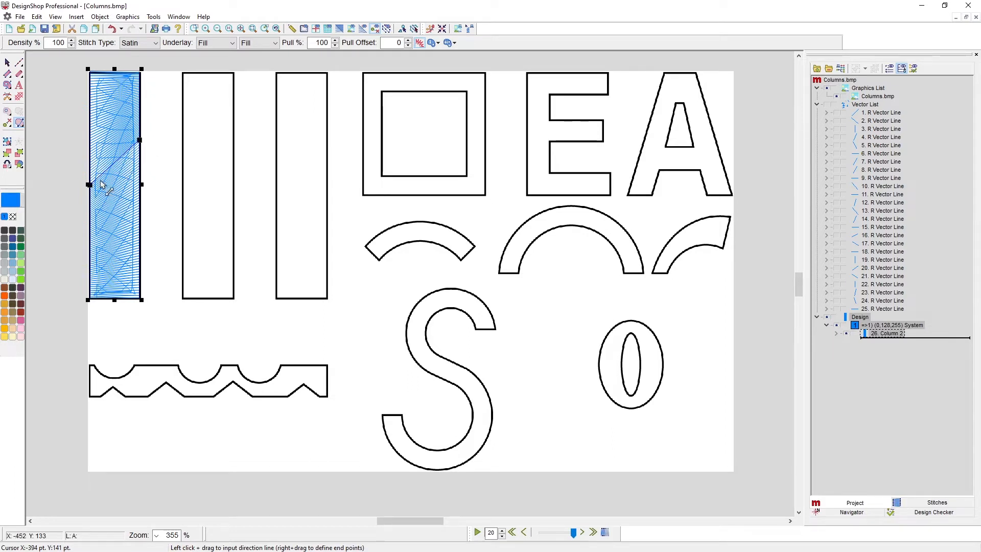
drag(140, 141, 142, 187)
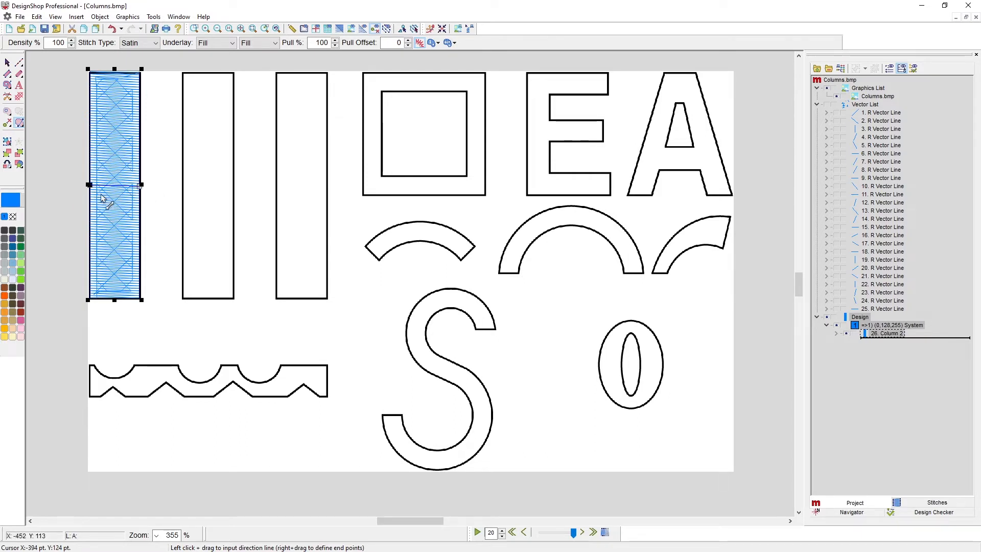
click(8, 62)
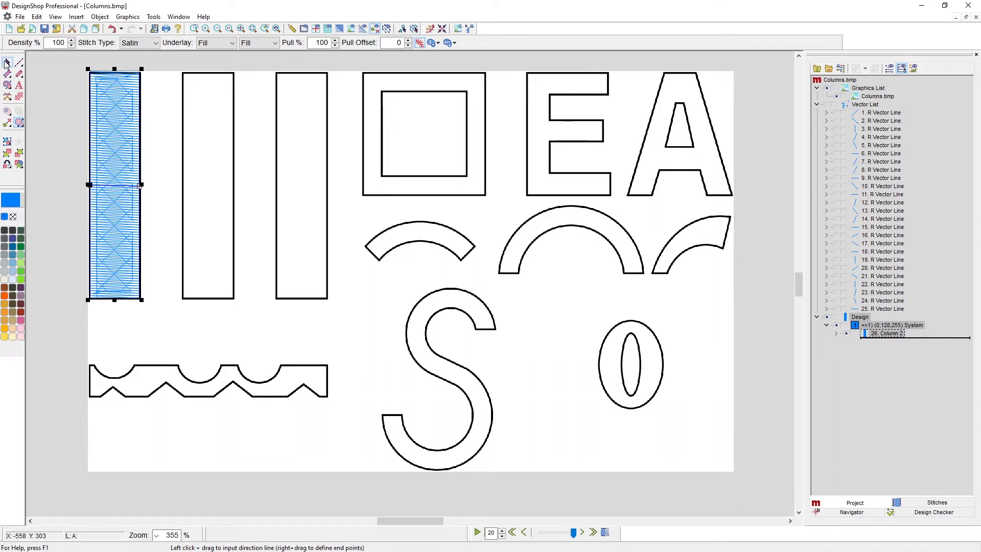
click(161, 142)
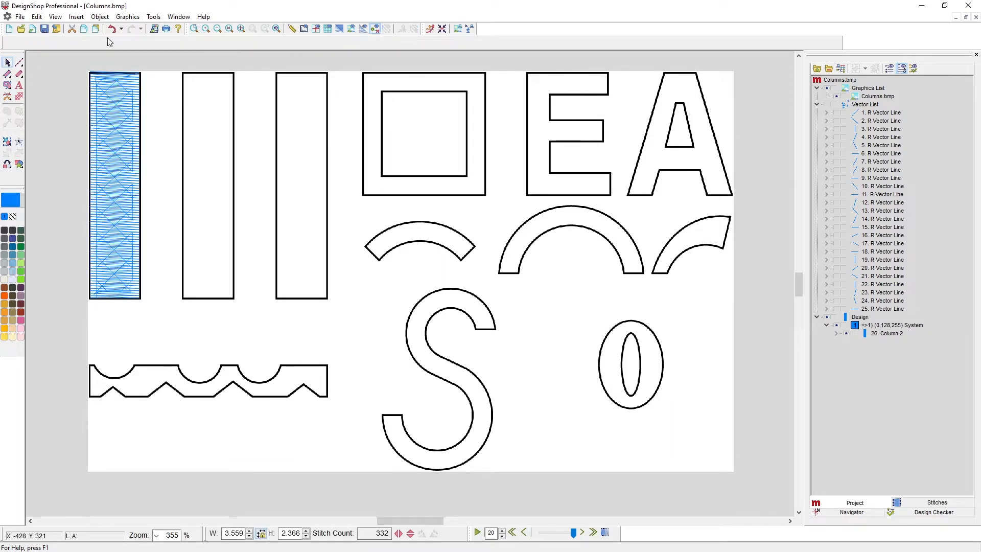
Step: Outline the first side of a freehand Column 2 shape below the bars, zigzagging with straight points and ending in a curve
click(7, 74)
click(121, 337)
click(155, 316)
click(222, 345)
click(304, 318)
click(360, 341)
click(406, 301)
right_click(417, 276)
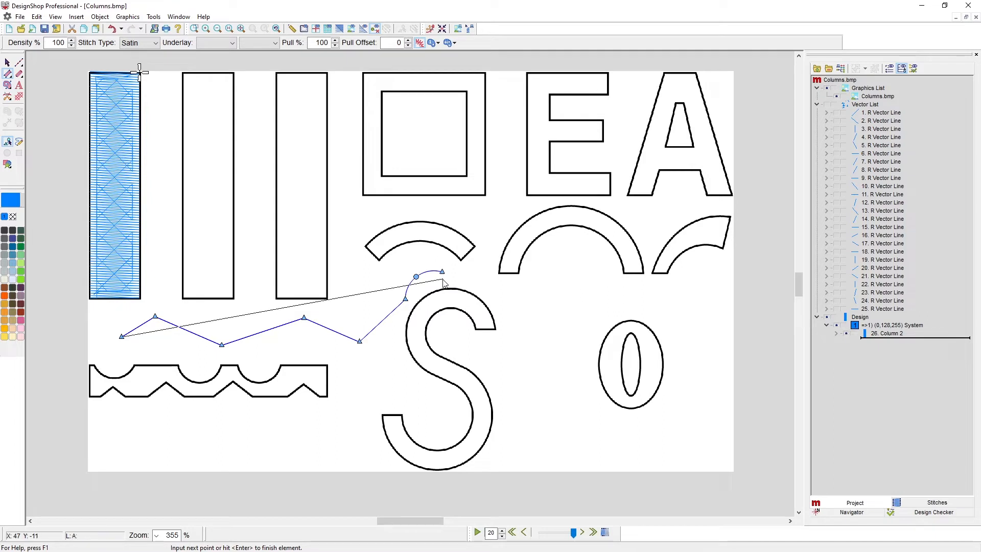
Step: Outline the shape's second side above the first with mixed straight and curved points, and generate the satin column
click(118, 326)
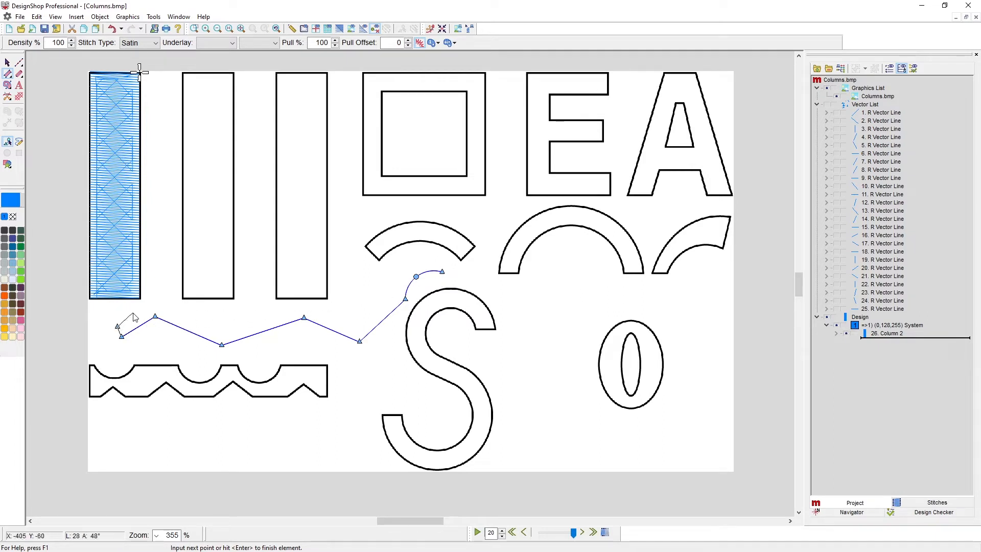
click(154, 304)
click(193, 320)
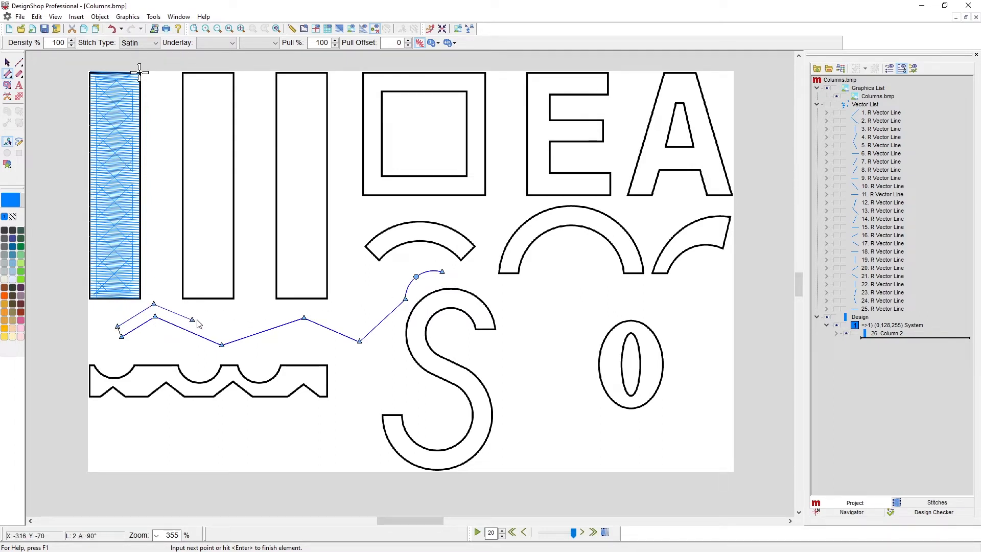
click(199, 316)
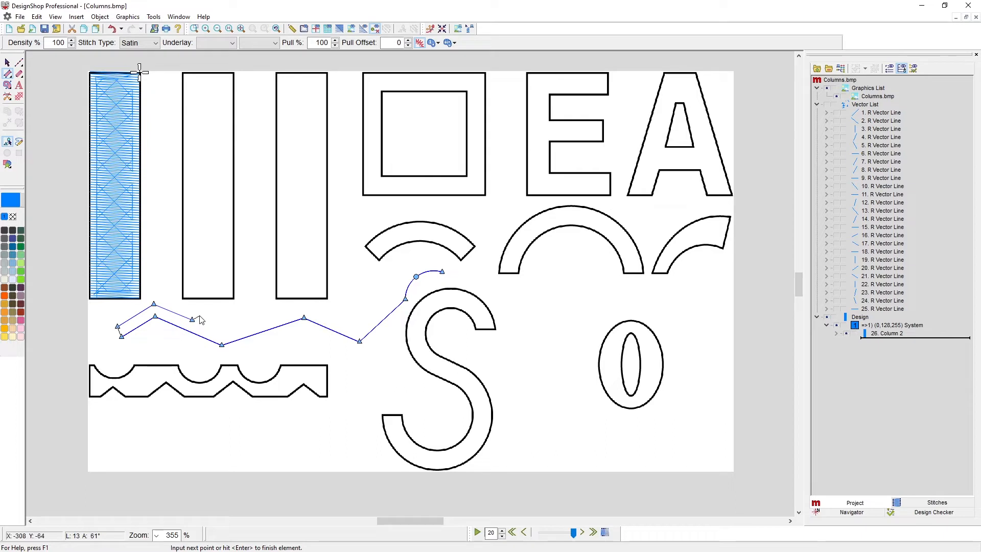
right_click(252, 321)
click(260, 307)
right_click(321, 306)
click(351, 324)
click(392, 296)
right_click(394, 270)
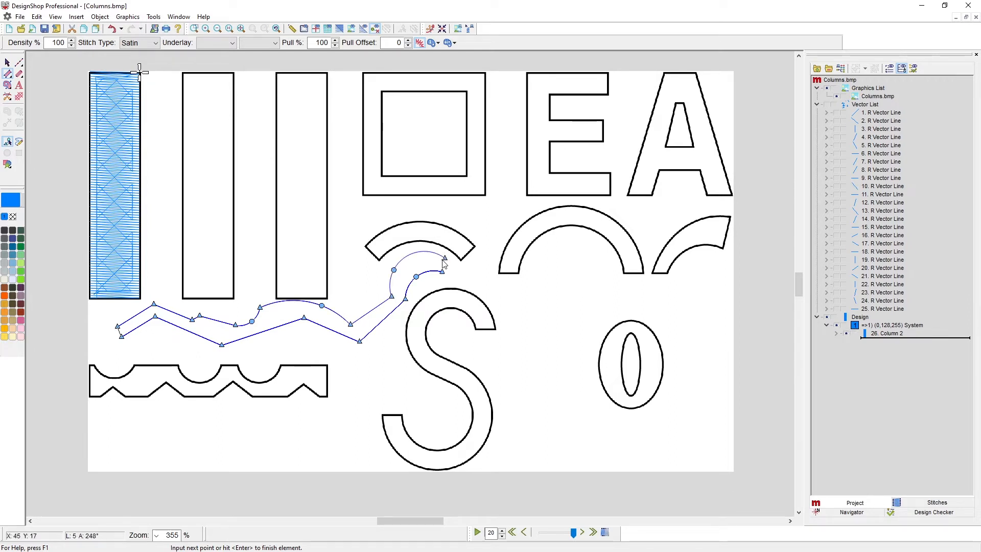
key(Return)
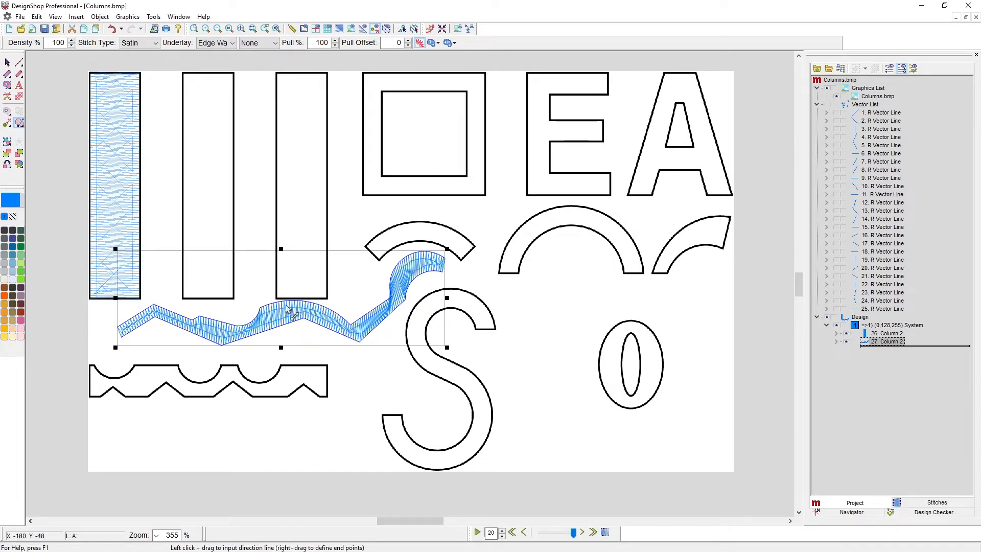
Step: Add direction lines across the freehand zigzag column at its bends to control the stitch angle
drag(259, 279, 294, 364)
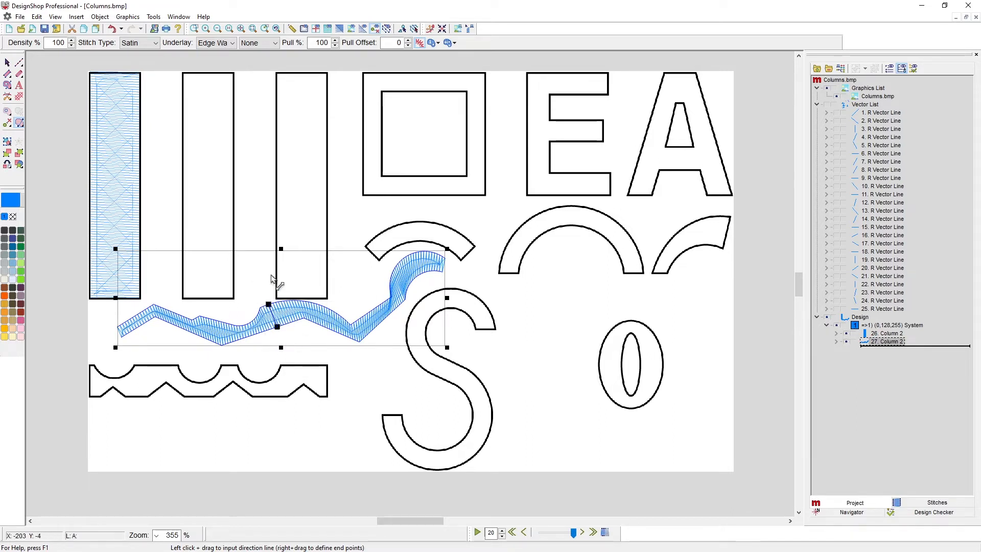
drag(392, 297, 405, 299)
drag(354, 329, 345, 378)
drag(169, 310, 166, 322)
key(Return)
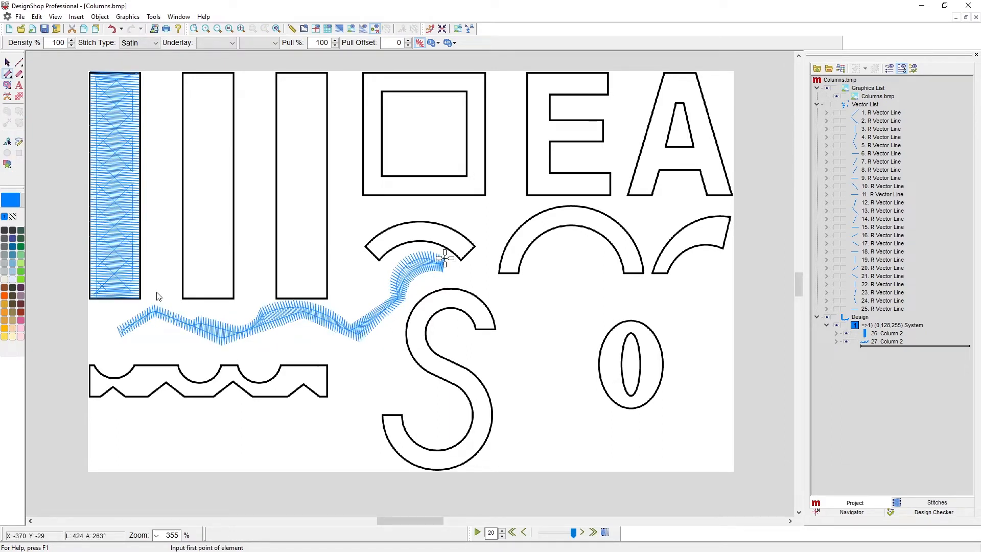
Step: Delete the freehand zigzag column
click(7, 62)
click(338, 325)
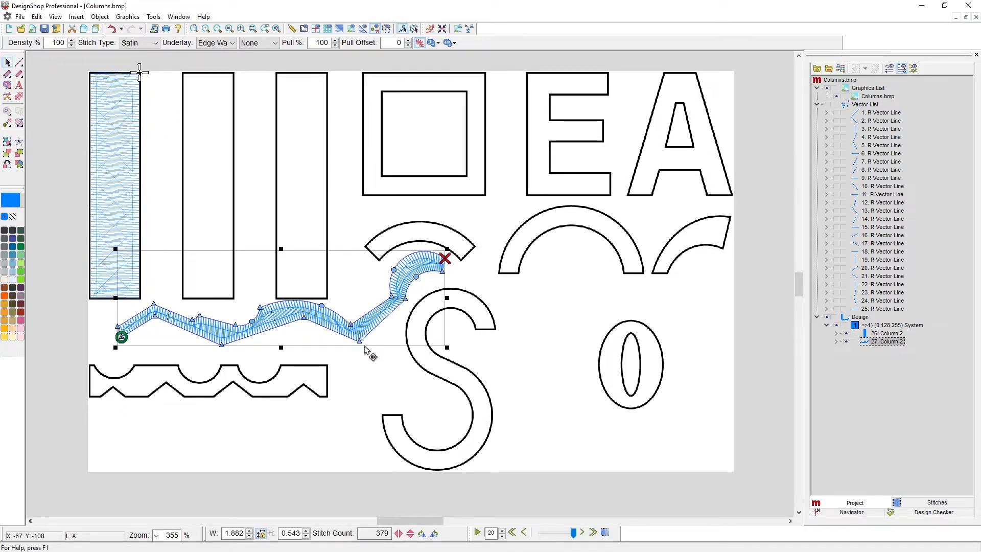
key(Delete)
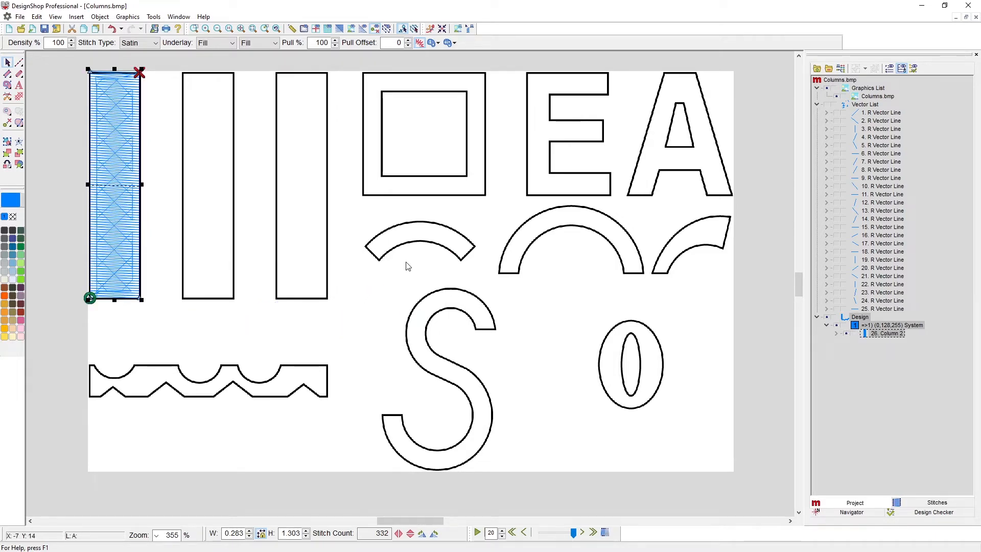
Step: Digitize the short arc below the square as a satin Column 2 element, tracing its inner curve and its outer curve
scroll(407, 266, up, 1)
scroll(247, 269, up, 2)
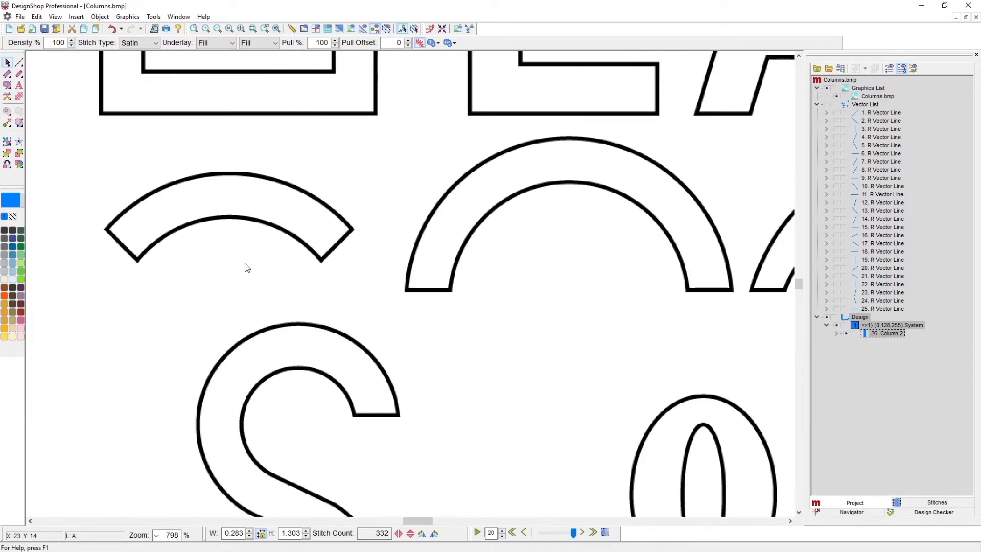
click(7, 75)
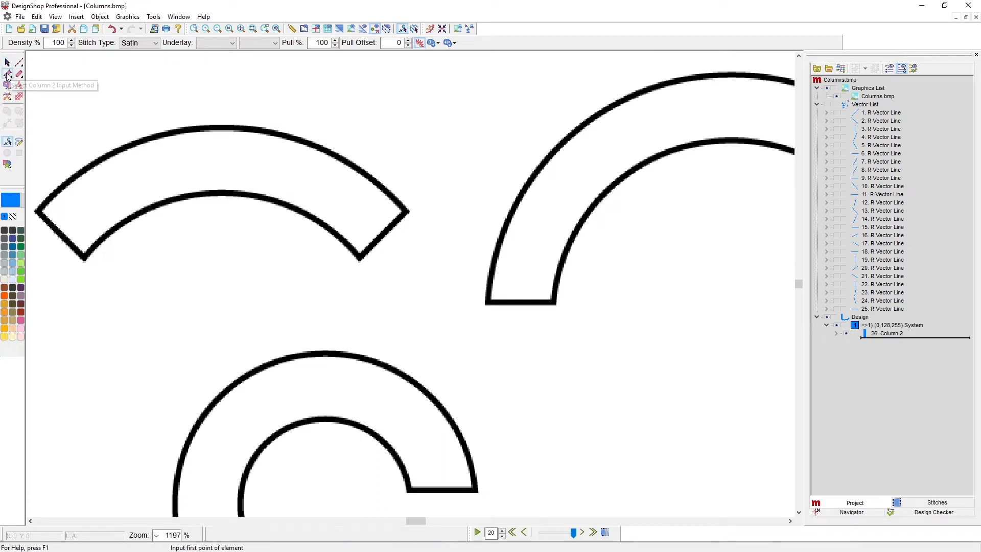
click(84, 259)
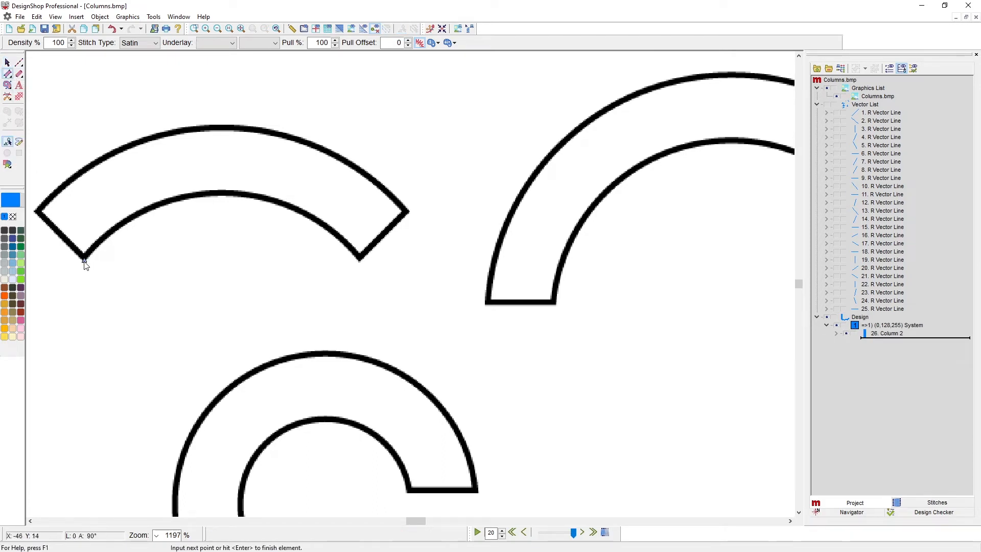
click(211, 198)
click(359, 262)
key(Return)
click(36, 210)
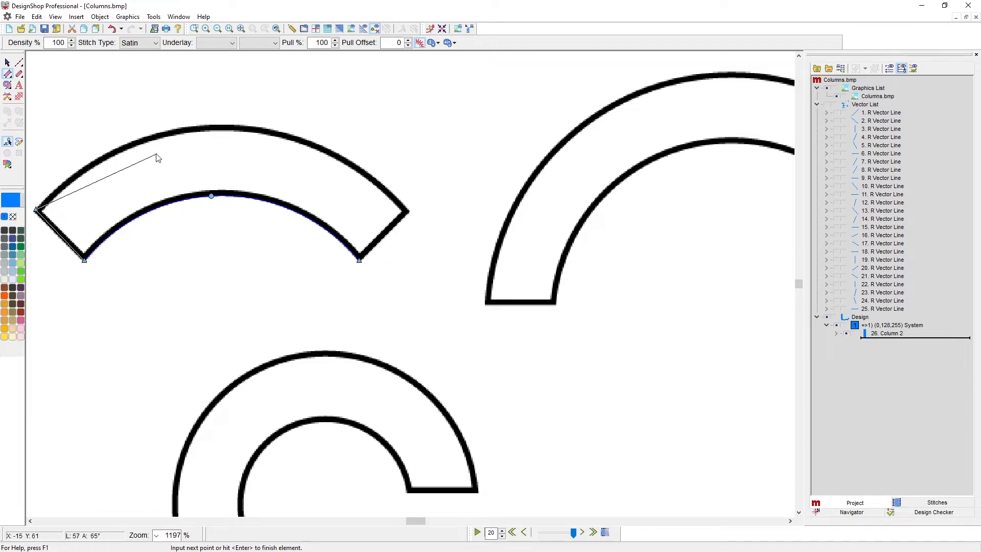
click(213, 126)
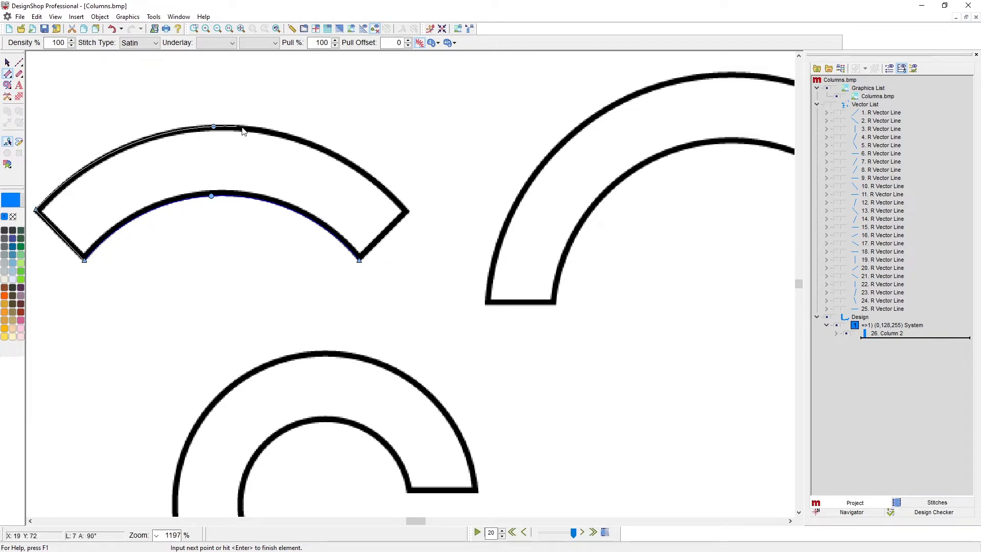
click(407, 210)
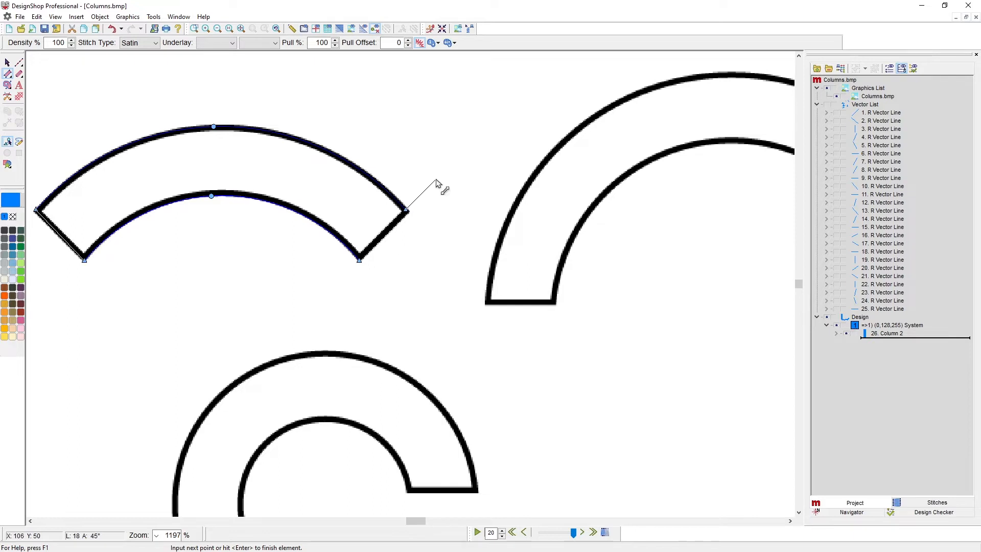
key(Return)
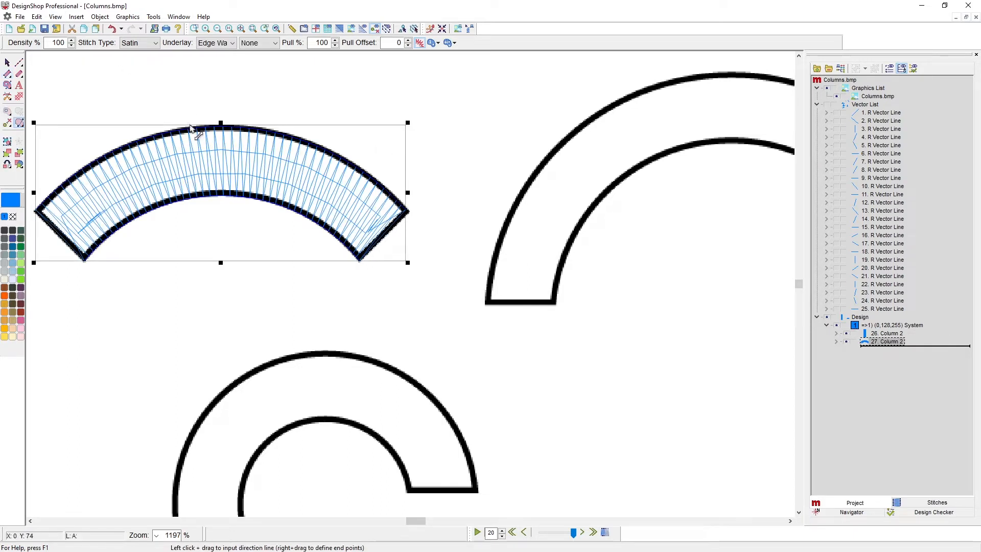
Step: Add a direction line across the short arc column just left of its peak and deselect the column
drag(192, 126, 199, 197)
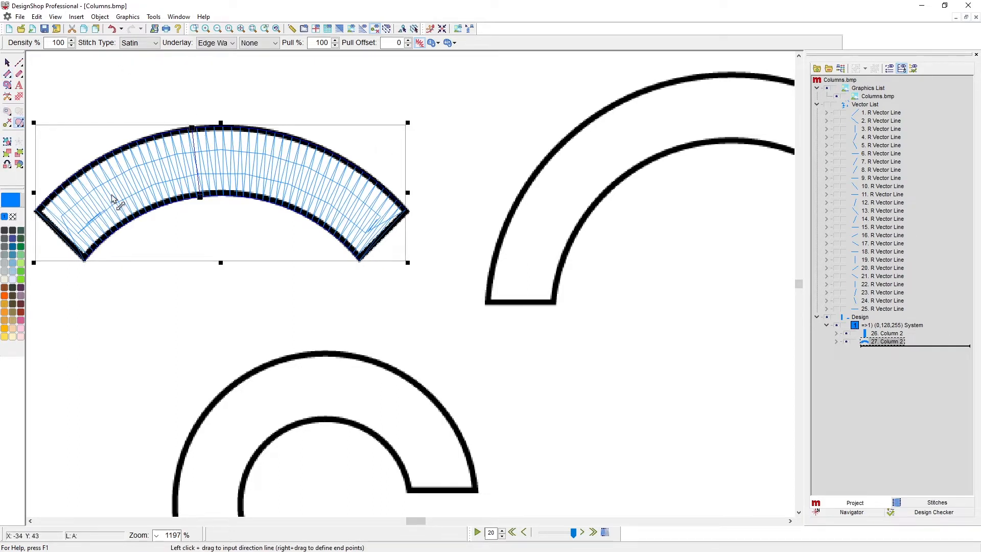
click(8, 62)
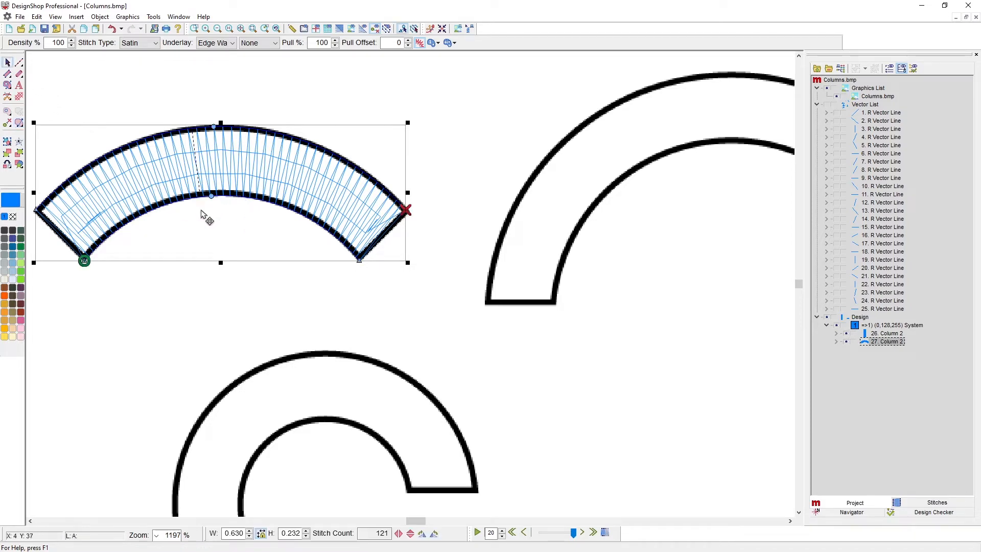
scroll(302, 242, down, 1)
scroll(301, 244, right, 3)
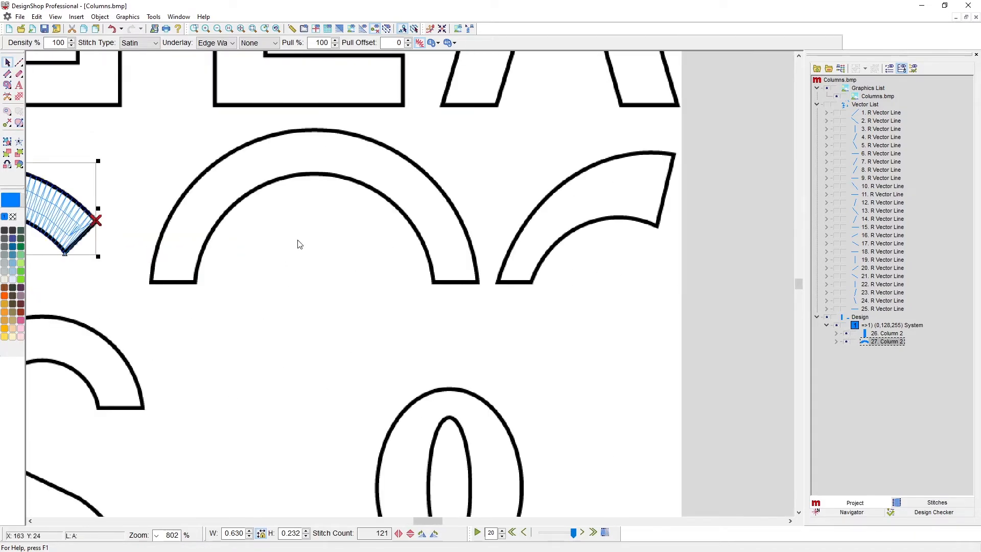
scroll(300, 248, right, 1)
click(423, 313)
scroll(457, 263, right, 2)
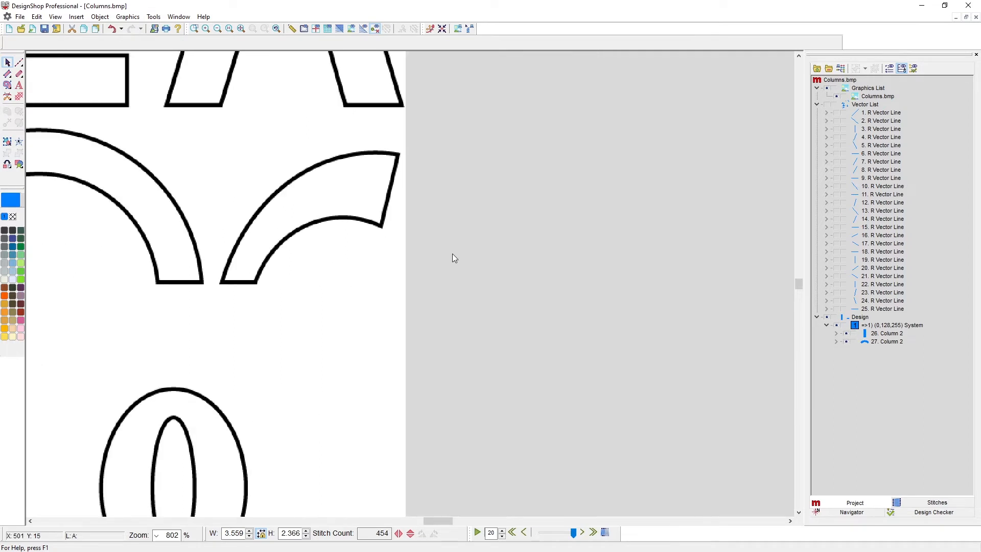
Step: Start a Floral Pink Column 2 element on the flared arc at the drawing's right edge, tracing its lower inner curve
scroll(271, 229, up, 2)
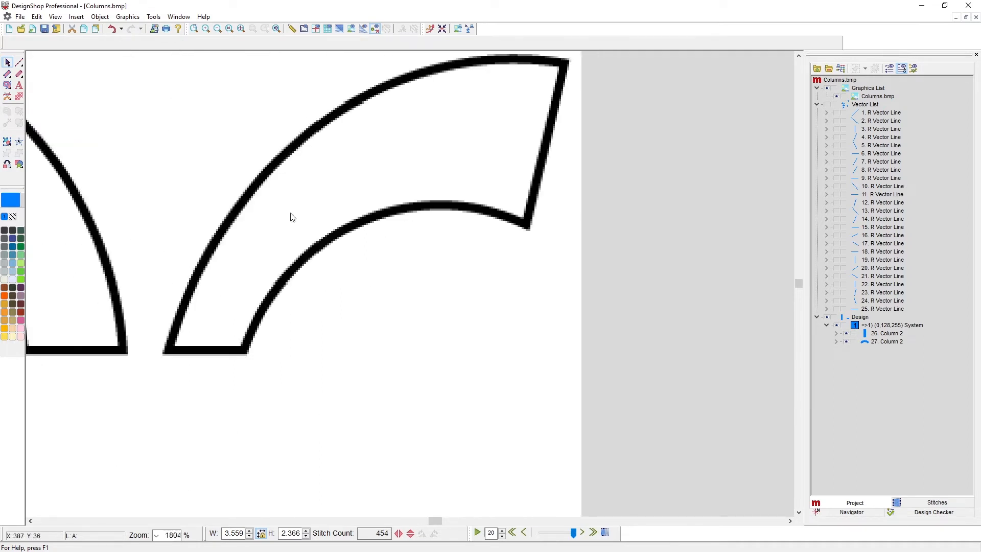
scroll(307, 225, up, 1)
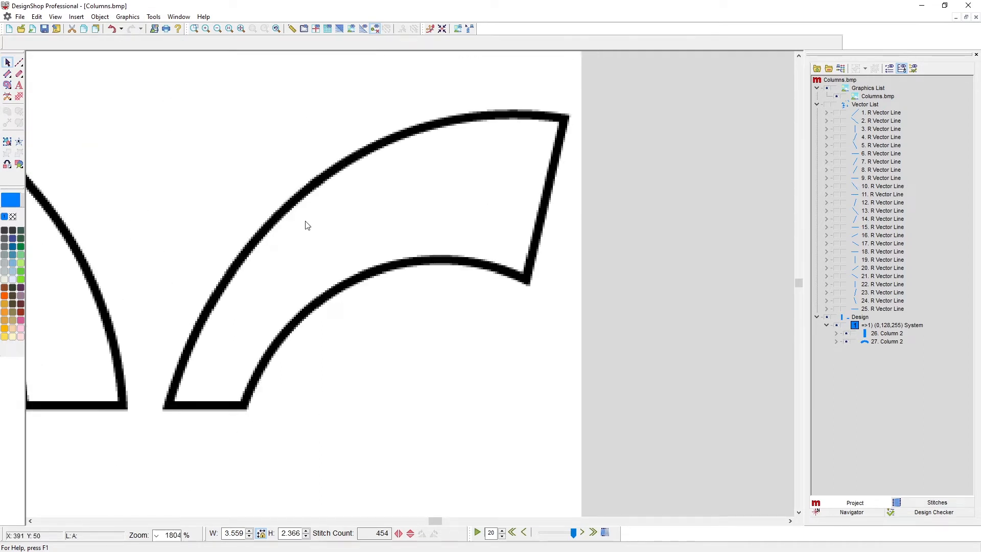
click(7, 74)
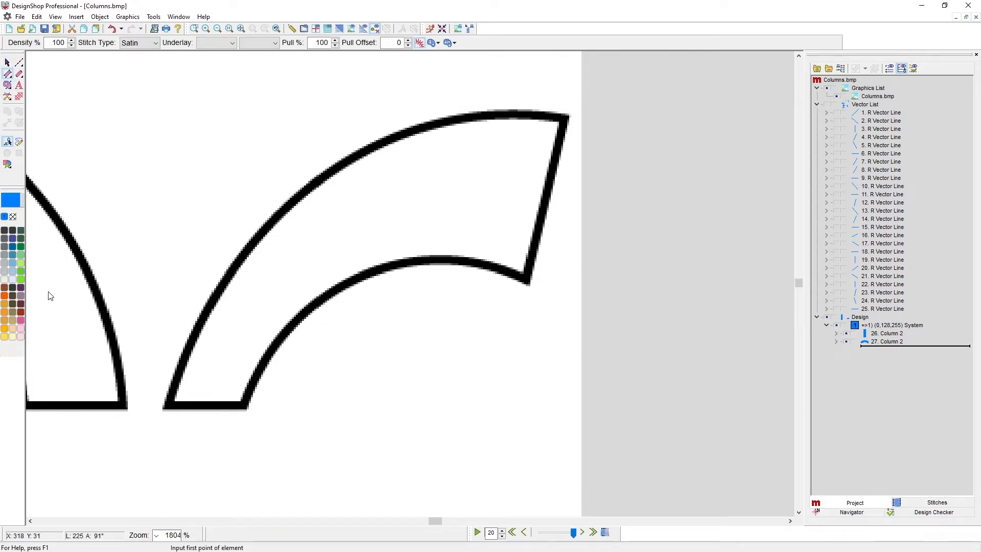
click(21, 320)
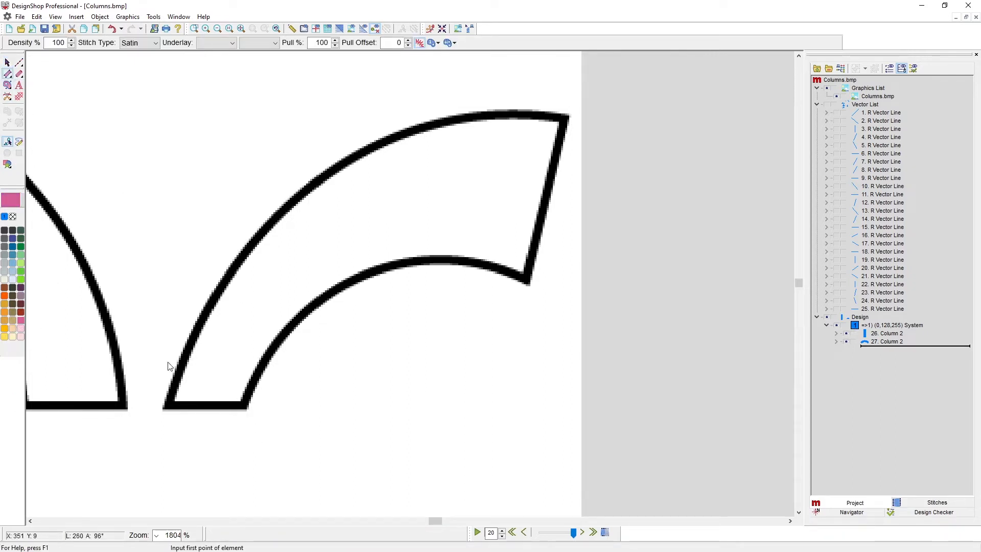
click(247, 409)
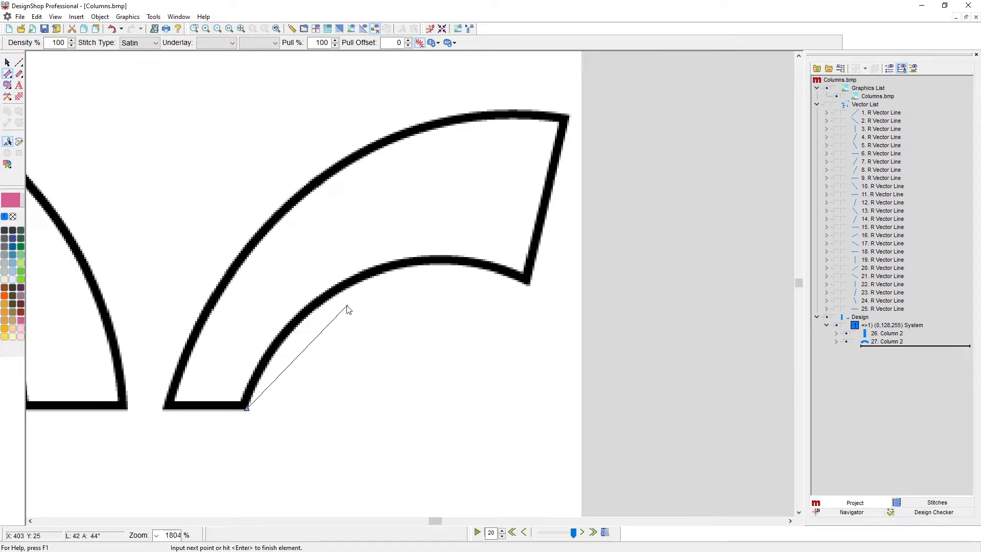
right_click(345, 290)
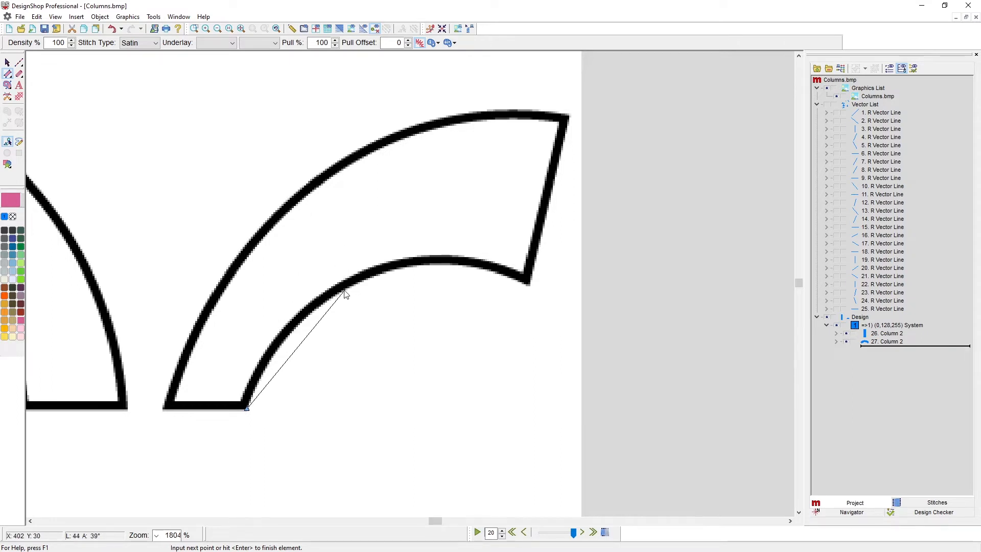
click(529, 285)
Step: Trace the flared arc's outer curve as the column's second side and finish the satin element
click(162, 409)
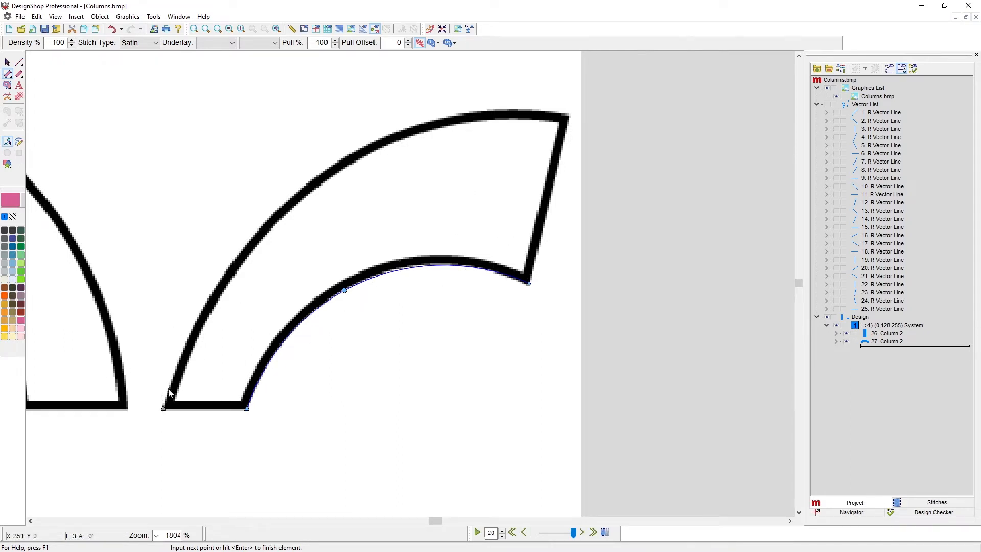
click(233, 259)
click(359, 148)
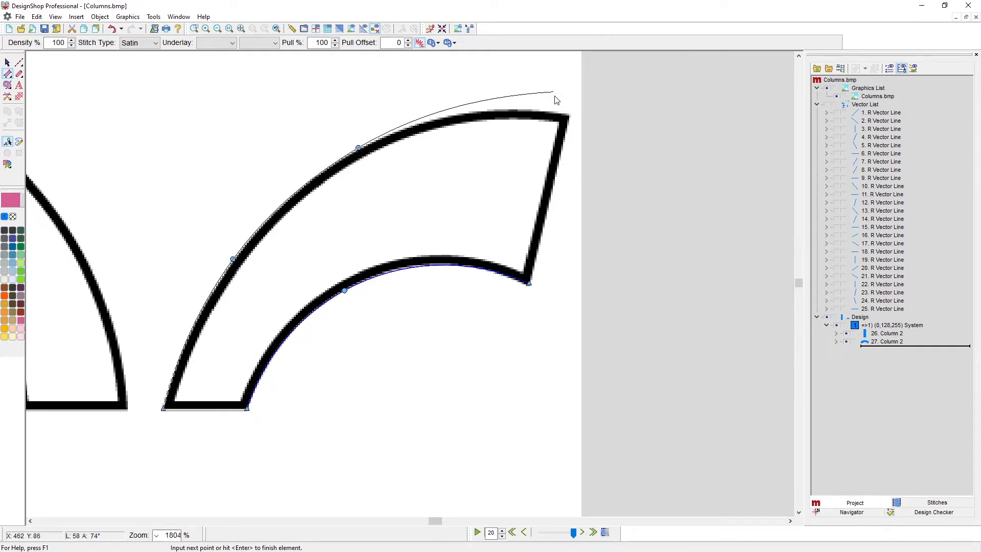
click(571, 116)
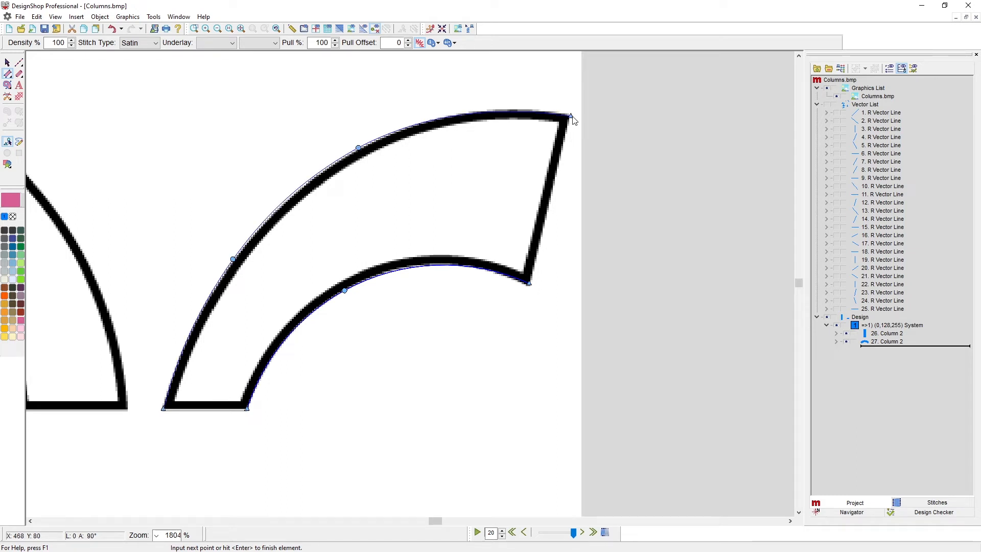
key(Return)
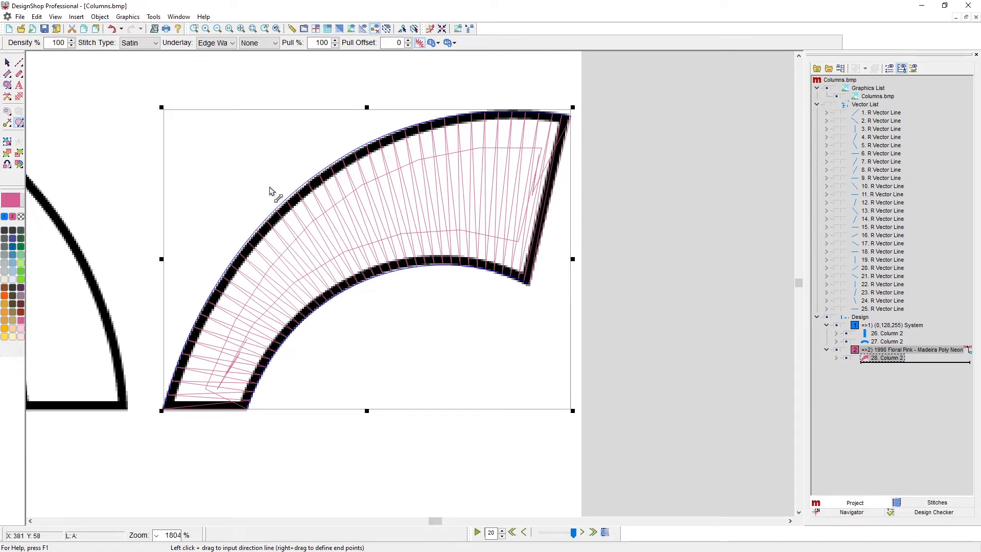
Step: Add a direction line straight across the flared arc near its middle and finish editing the column
drag(289, 196, 346, 290)
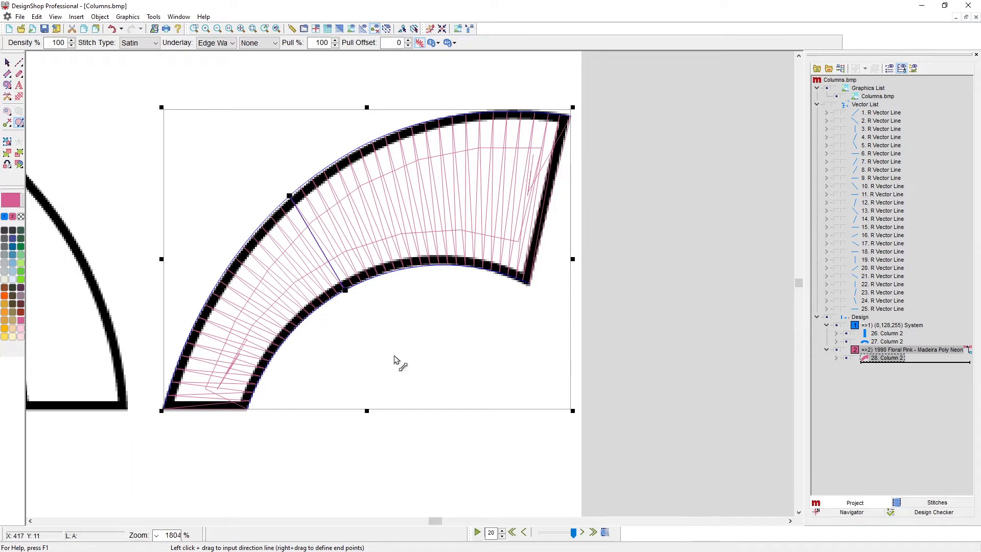
key(Return)
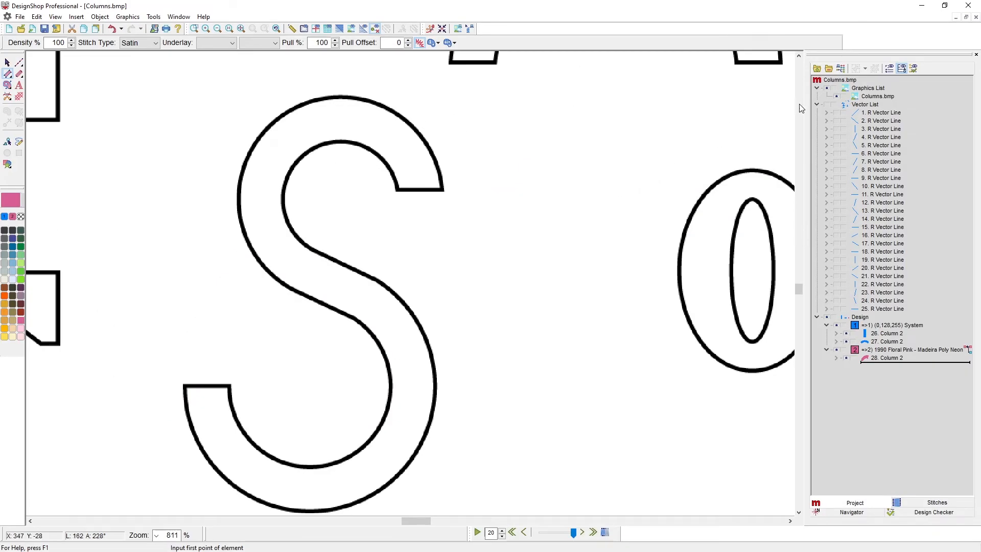
Step: Show the vector guide lines and trace the inner edge of the S's upper bowl with Column 2, placing points at the guides
click(830, 104)
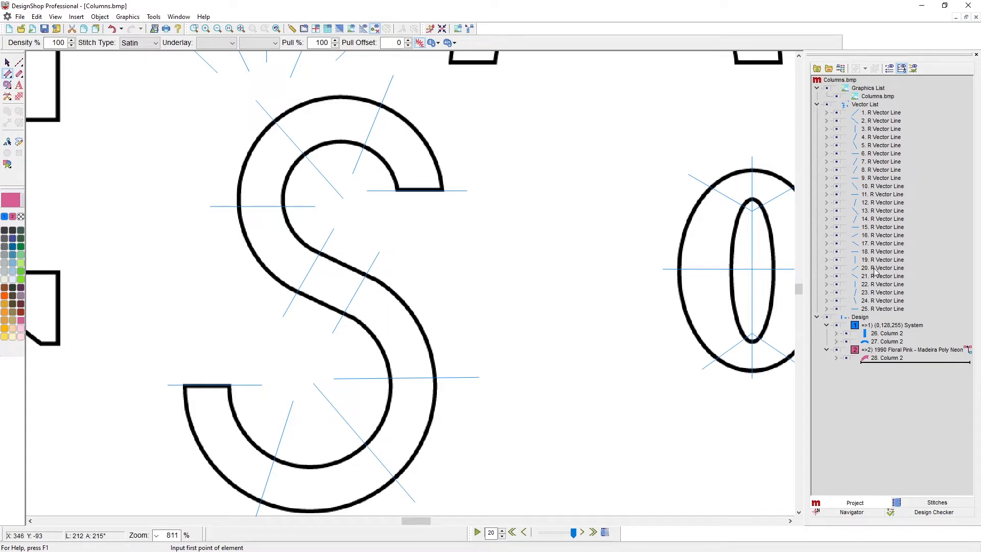
click(11, 74)
scroll(398, 198, up, 3)
scroll(373, 219, up, 2)
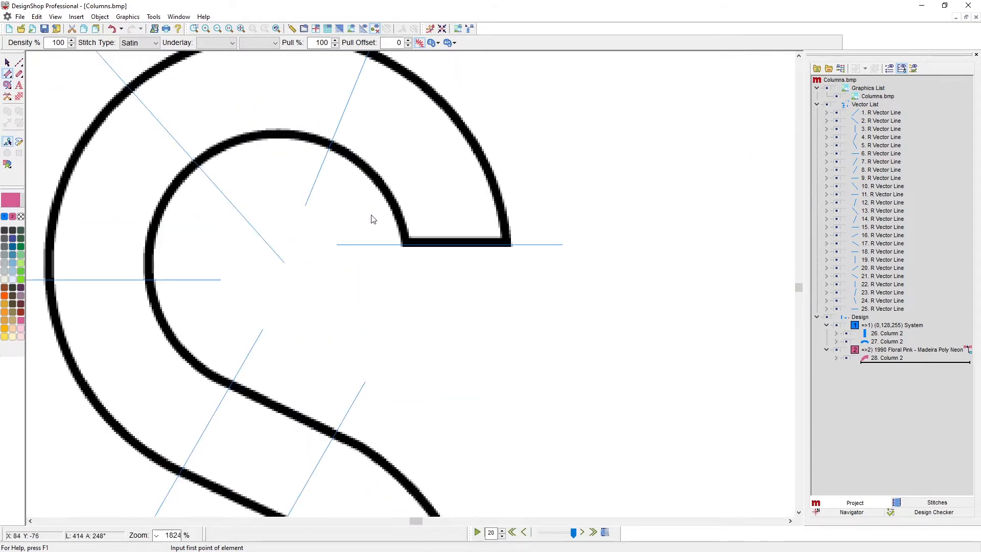
scroll(372, 229, left, 3)
scroll(403, 251, up, 2)
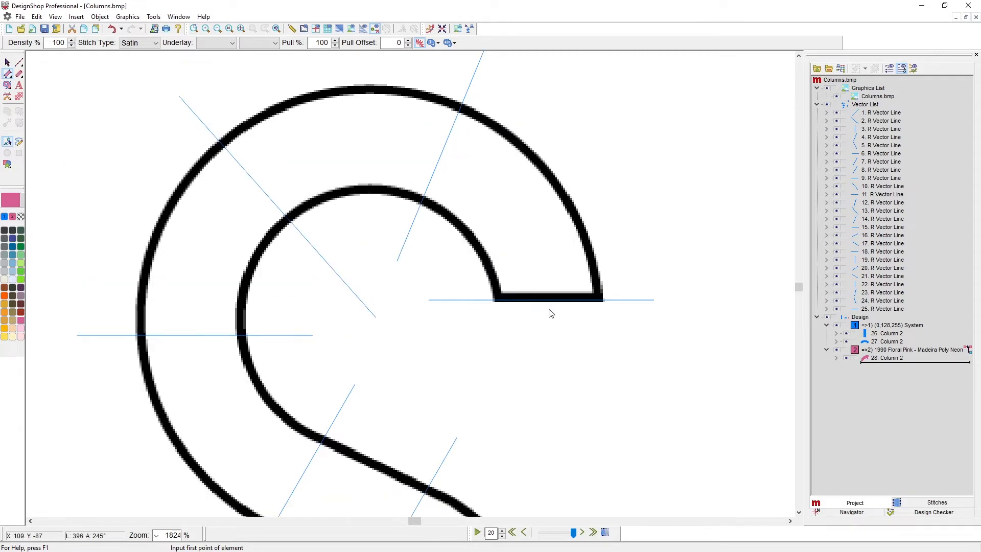
click(494, 300)
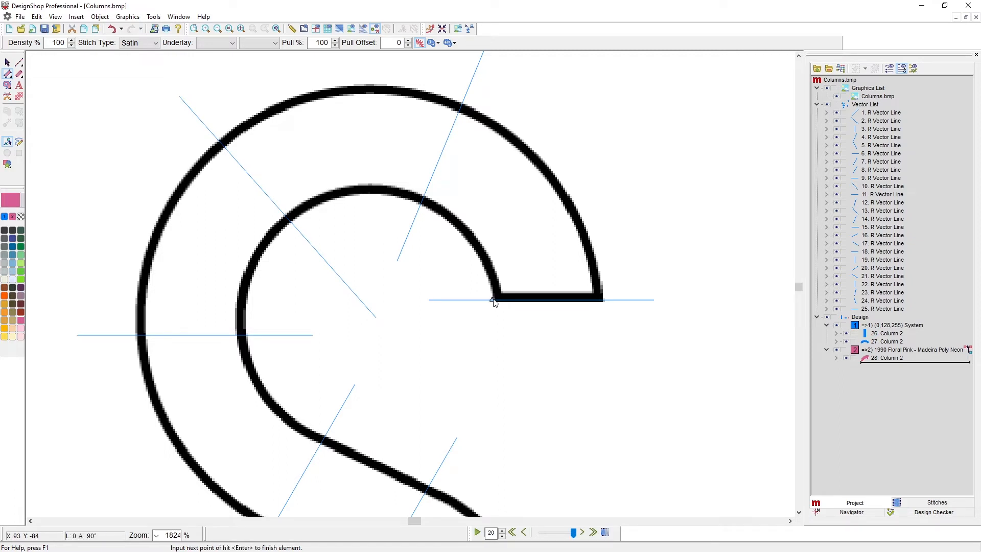
click(421, 202)
click(291, 223)
click(246, 336)
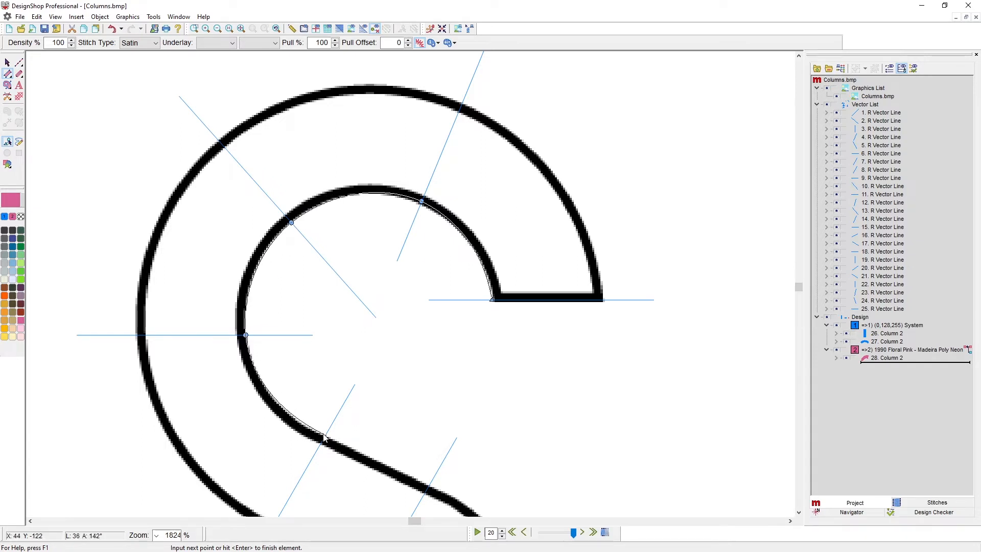
click(324, 439)
Step: Continue the S's first side along the diagonal and the lower bowl's outer edge to its end corner, and complete that side
scroll(327, 440, down, 3)
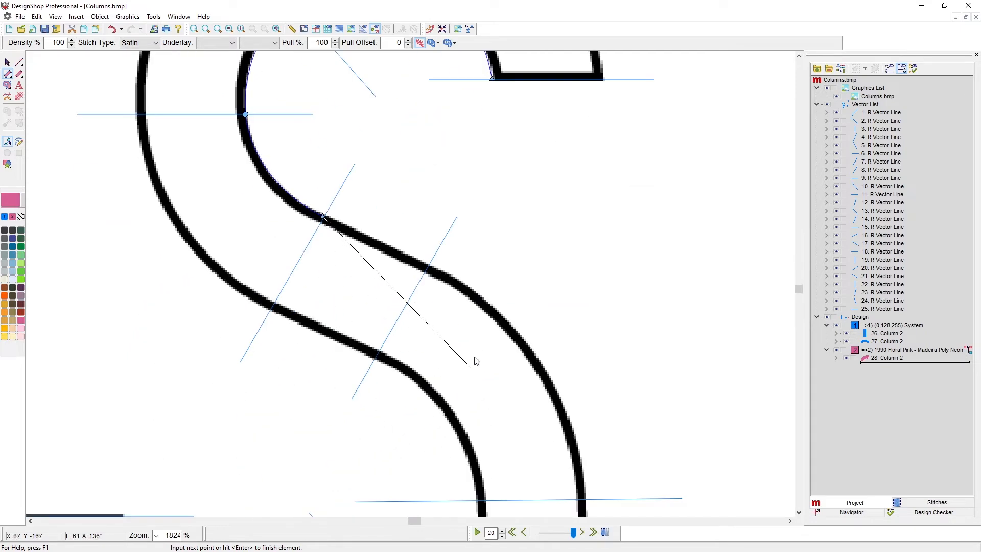
click(429, 270)
scroll(512, 309, down, 5)
click(587, 168)
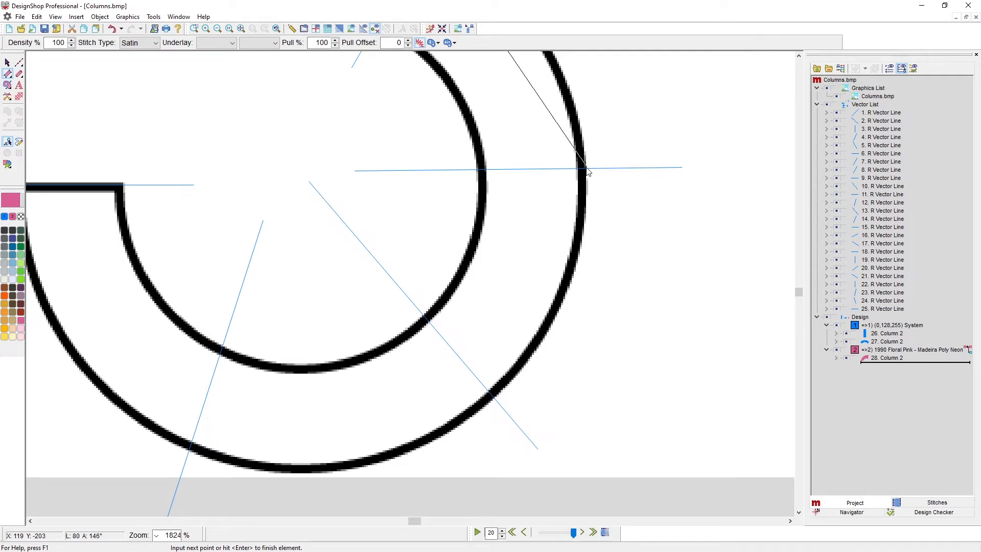
click(493, 400)
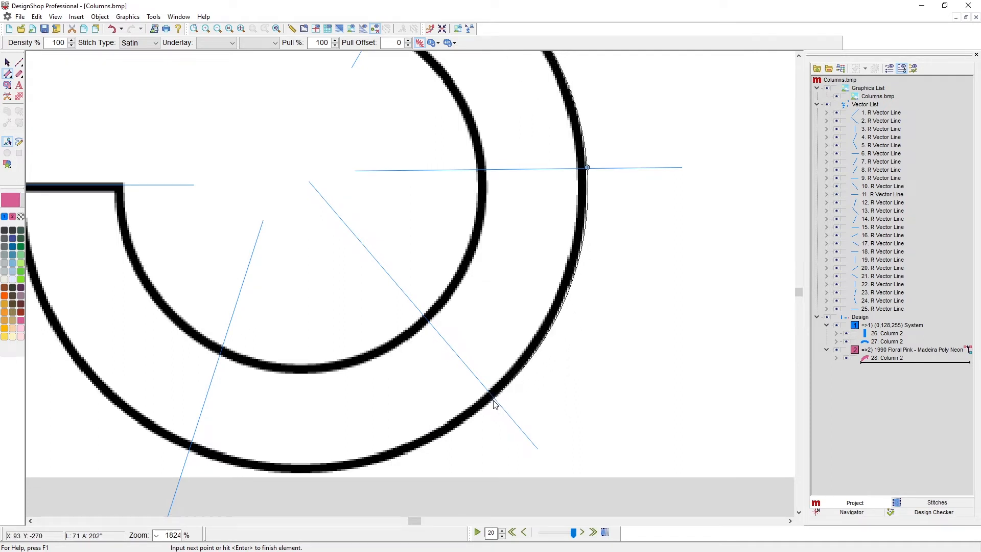
right_click(189, 450)
key(Up)
key(Left)
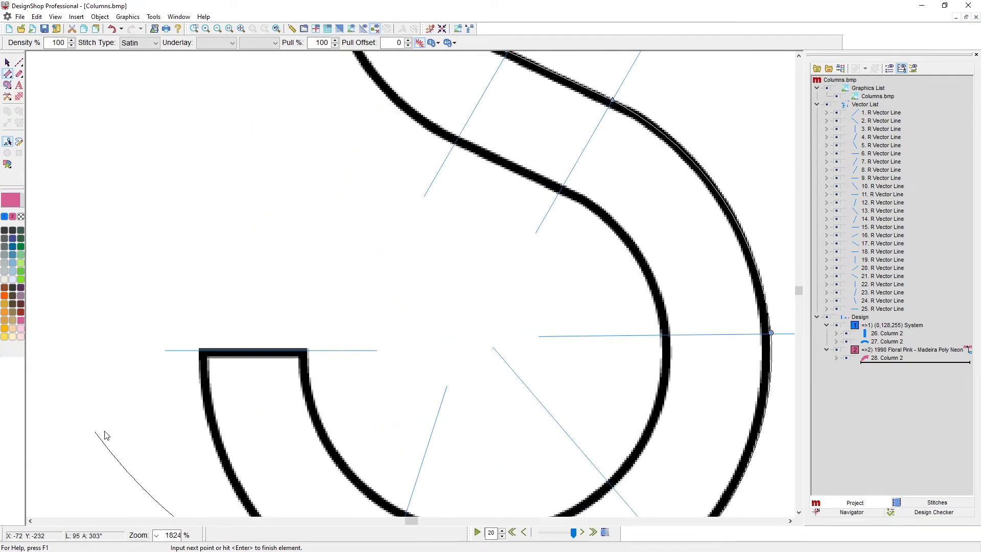
click(198, 351)
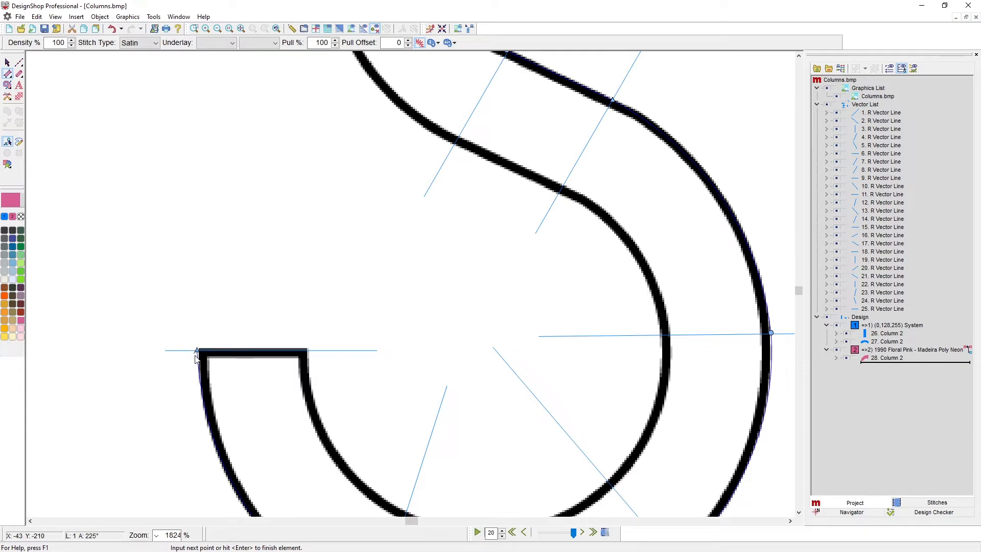
key(Return)
Step: Trace the S's second side from the upper end's outer corner around the upper bowl and along the diagonal, placing points at the guides
scroll(348, 384, up, 5)
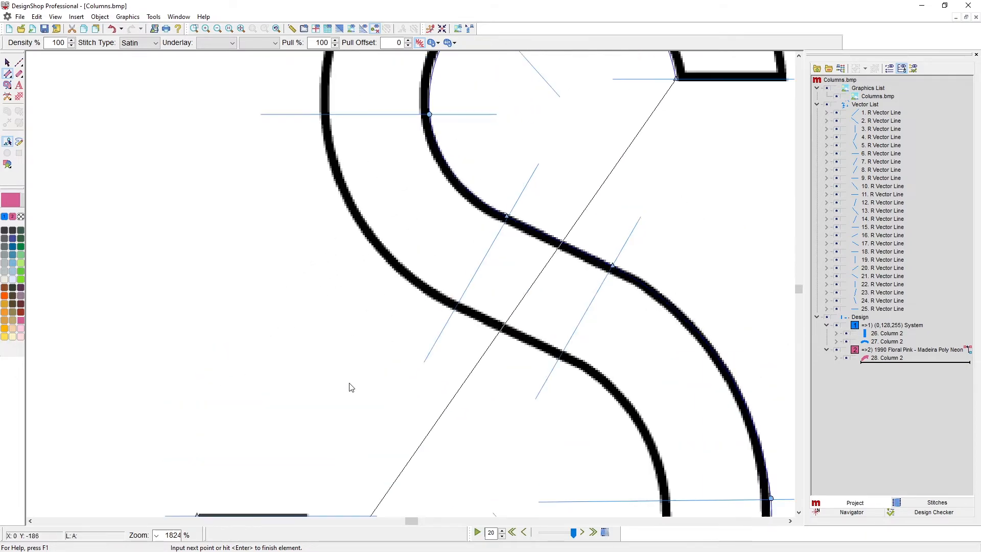
scroll(639, 221, right, 4)
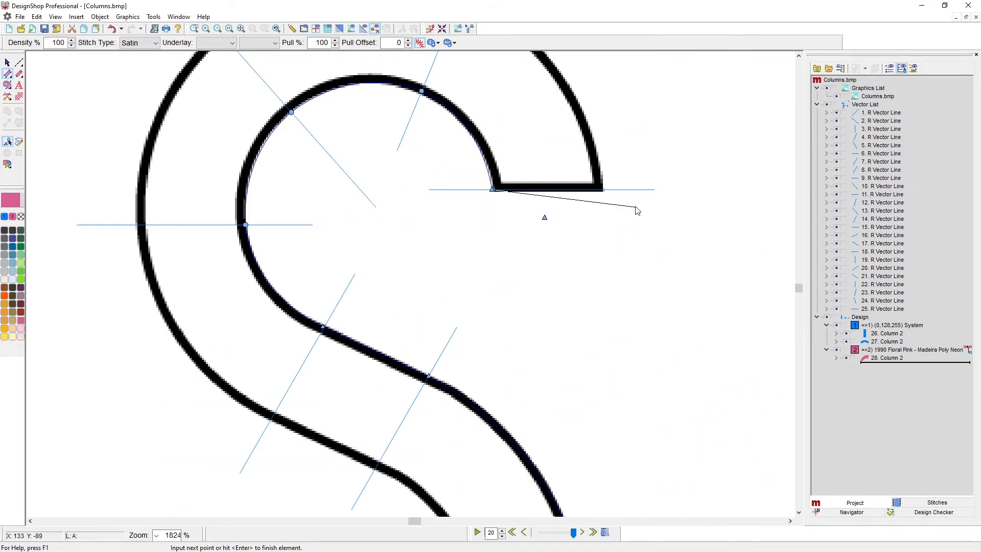
scroll(591, 280, up, 3)
click(604, 301)
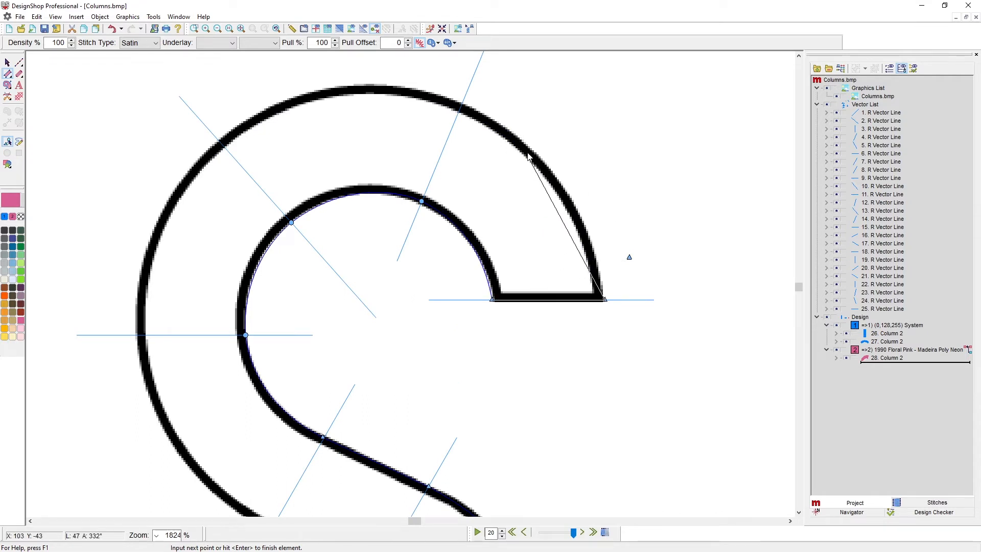
right_click(460, 102)
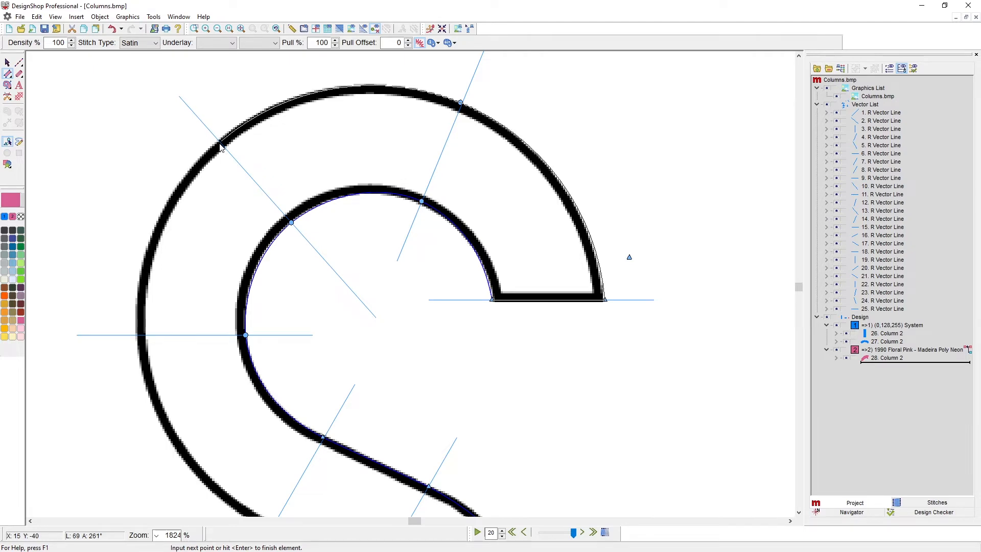
right_click(221, 141)
right_click(136, 336)
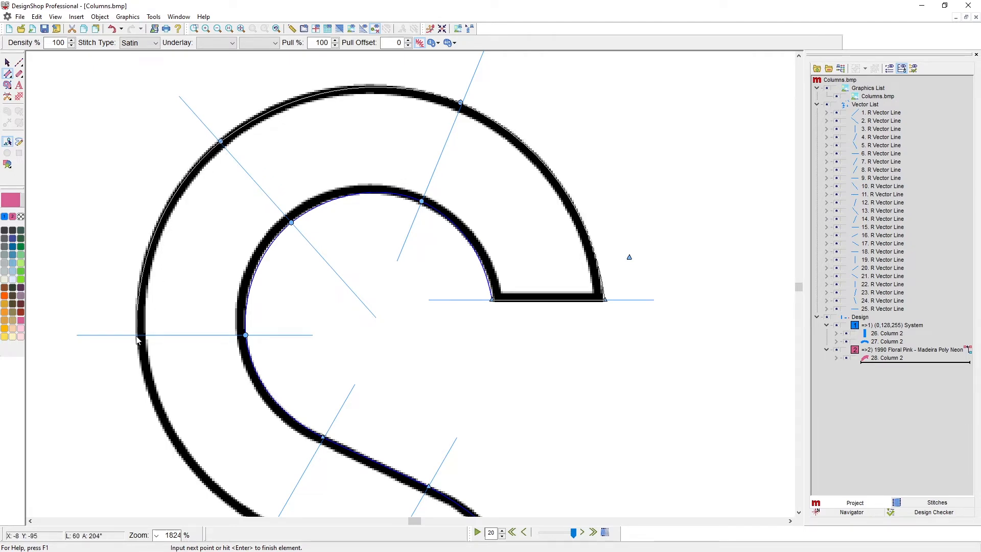
scroll(266, 495, down, 3)
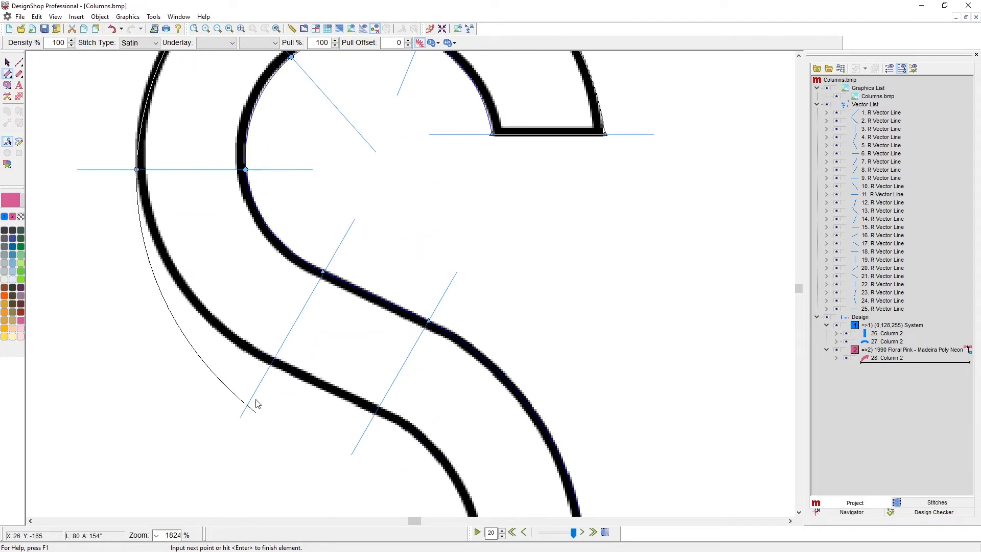
click(271, 364)
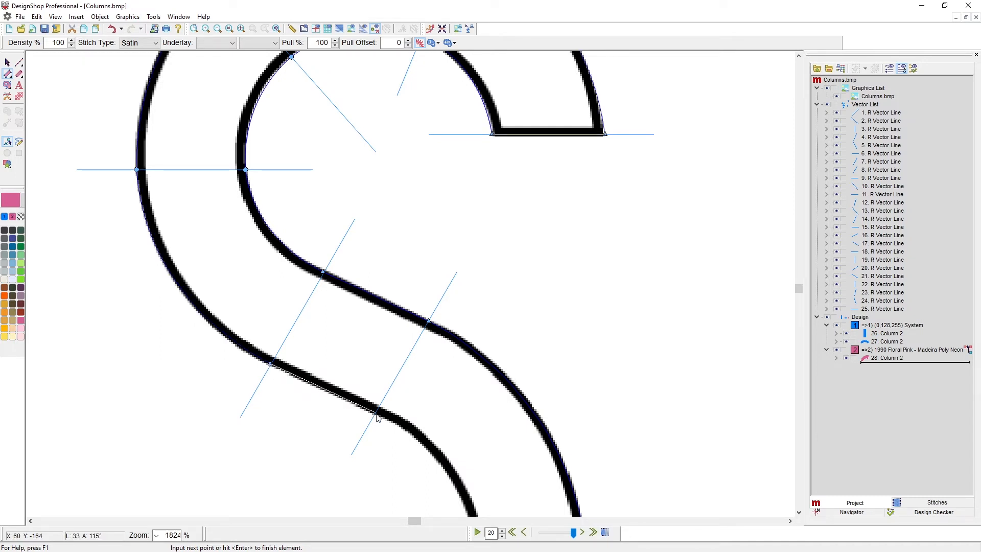
click(376, 414)
Step: Continue the second side around the lower bowl's inner edge to its end corner and finish the S column
scroll(377, 417, down, 5)
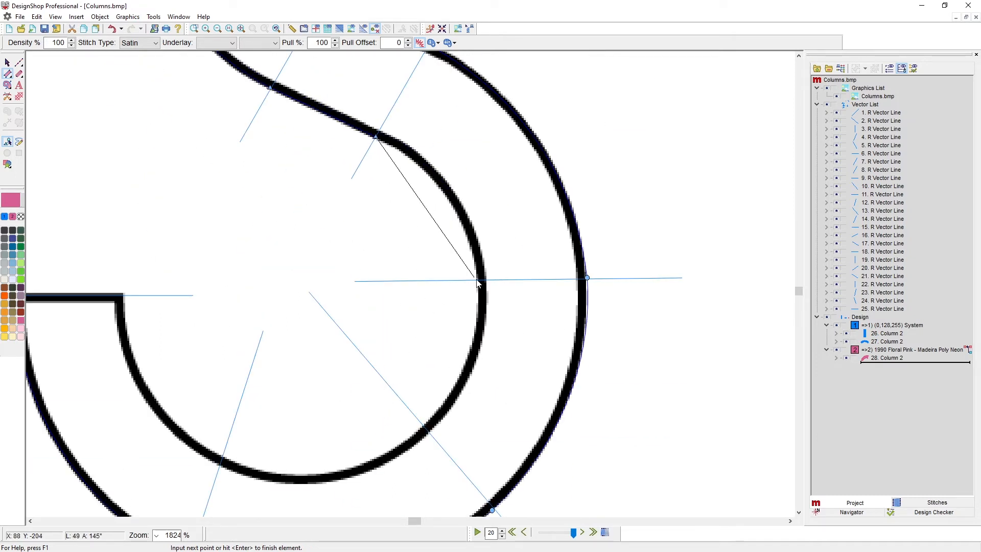
click(478, 278)
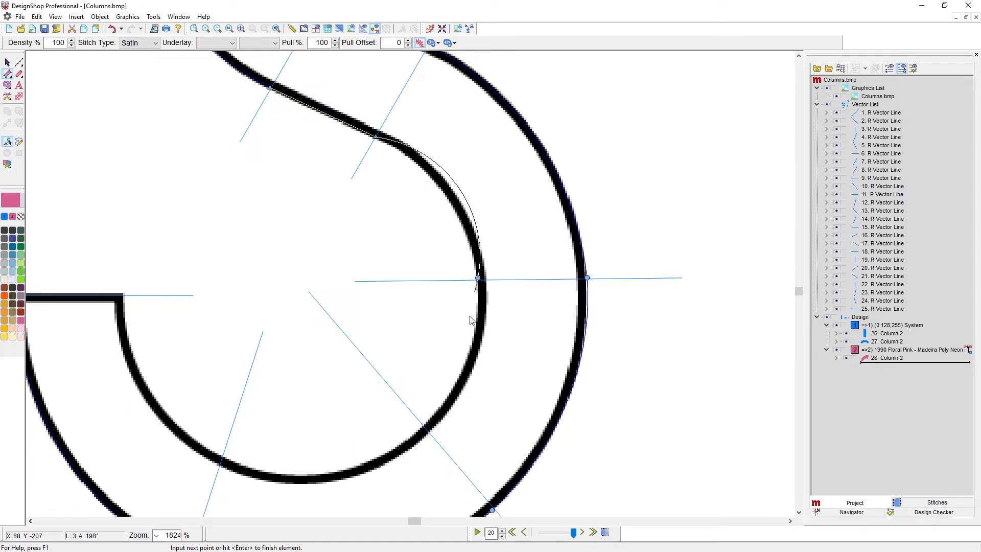
click(422, 427)
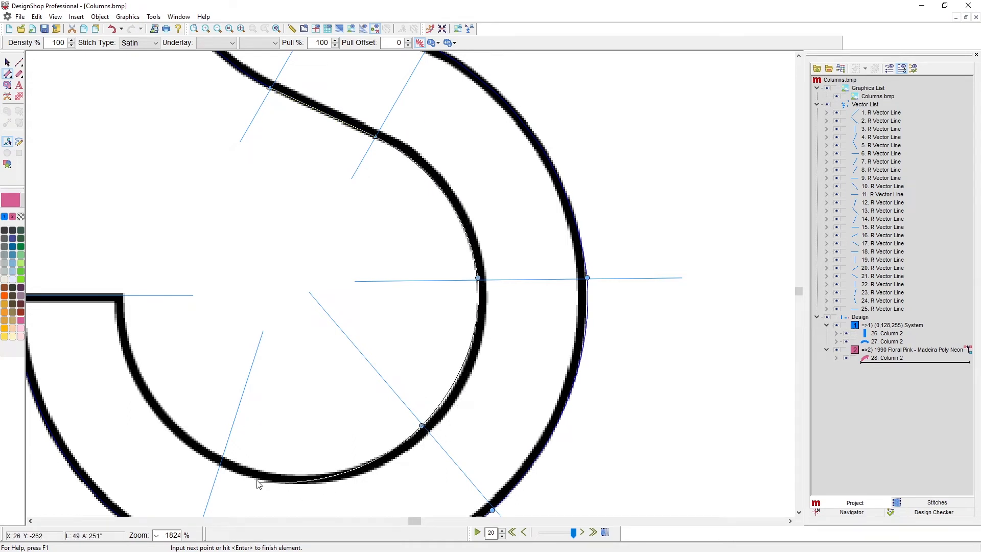
click(224, 458)
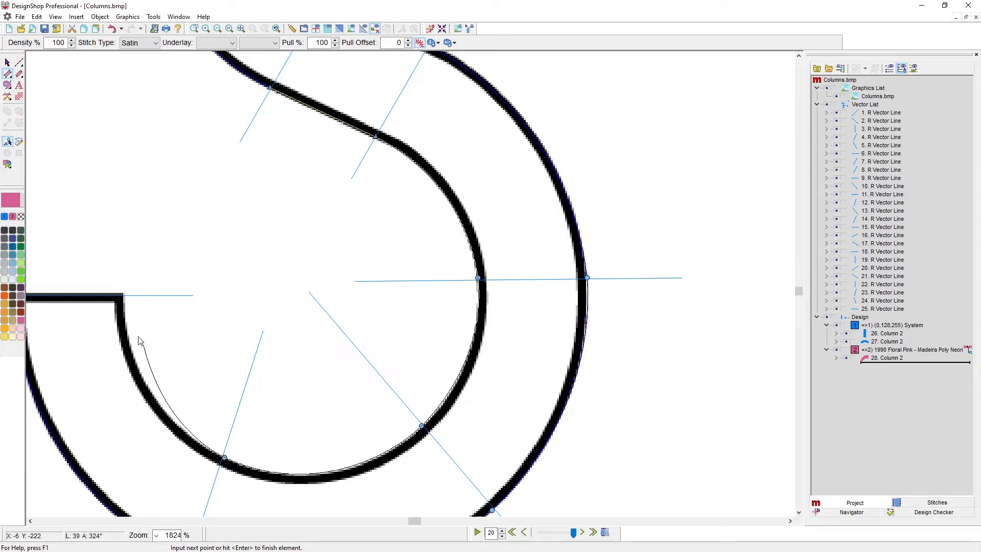
click(126, 296)
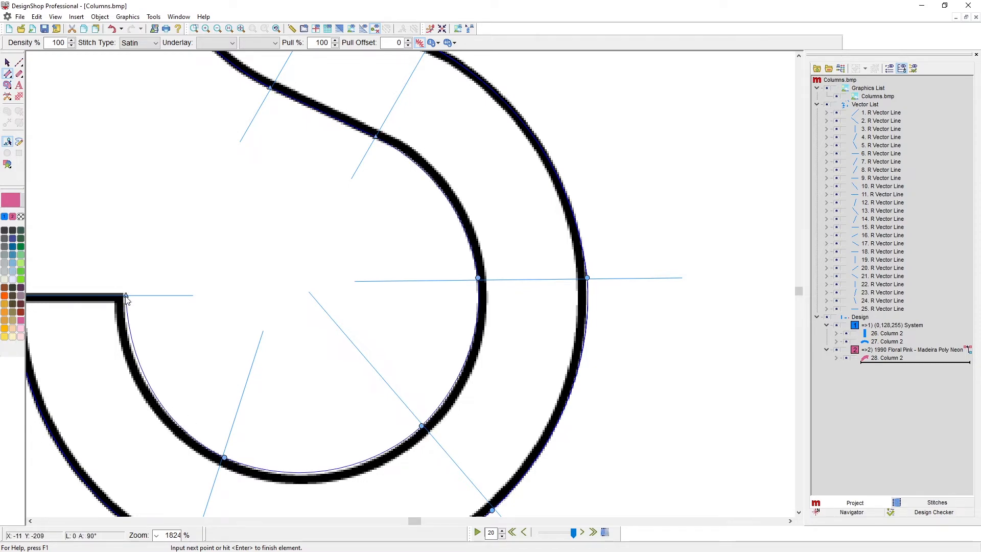
key(Return)
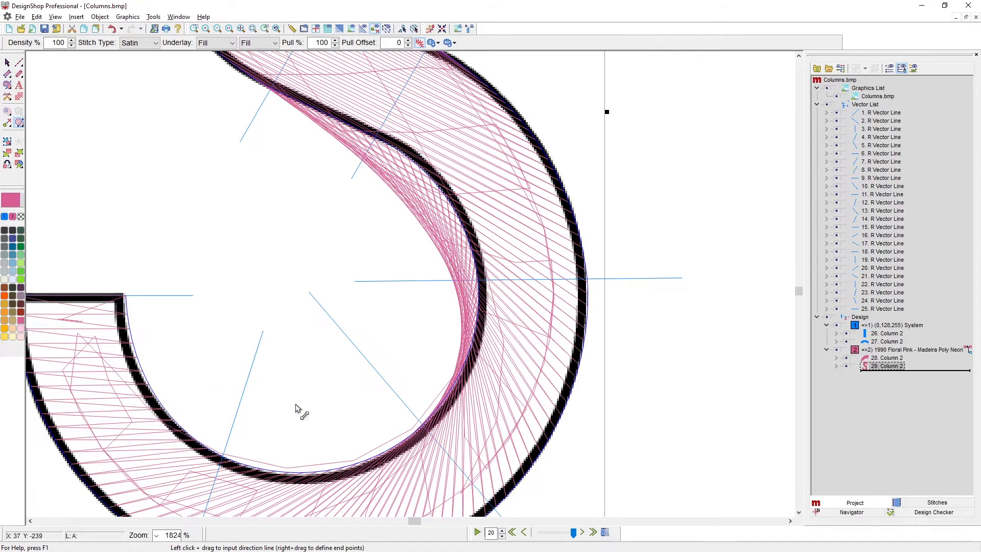
Step: Add two direction lines across the S's diagonal, each following one of the guide lines there
scroll(301, 409, down, 3)
scroll(299, 401, up, 2)
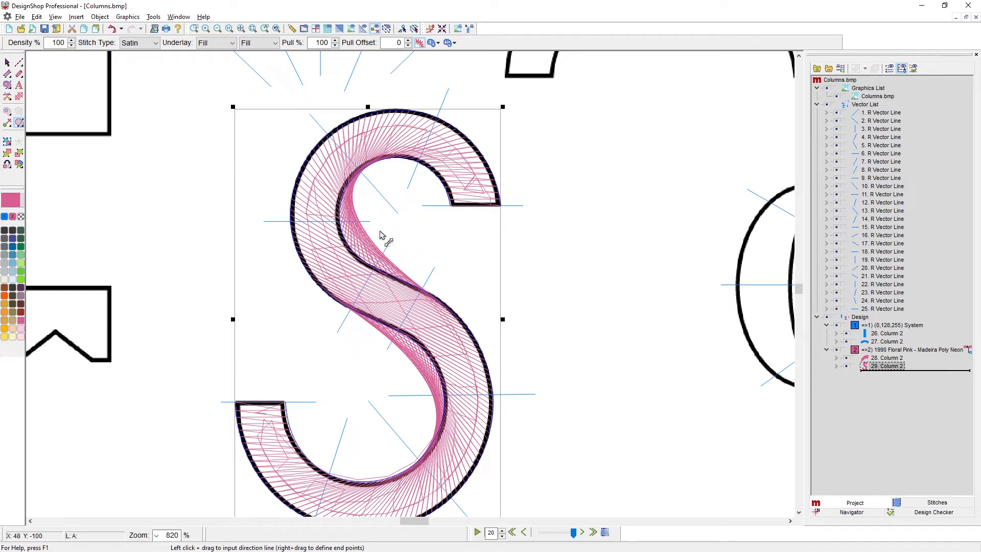
drag(386, 237, 339, 328)
drag(432, 268, 394, 357)
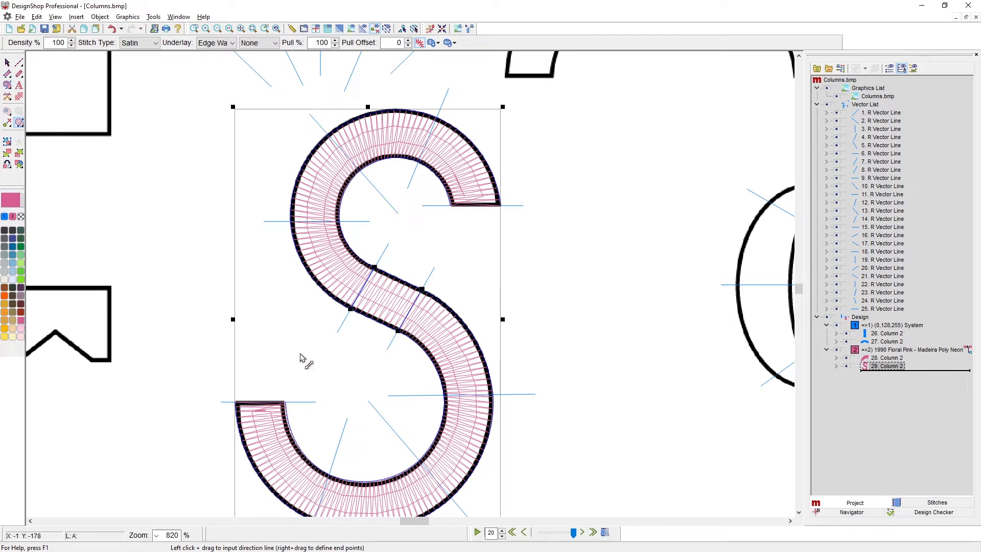
Step: Start a Column 2 element for the horizontal band with arc and peak notches
scroll(302, 359, left, 10)
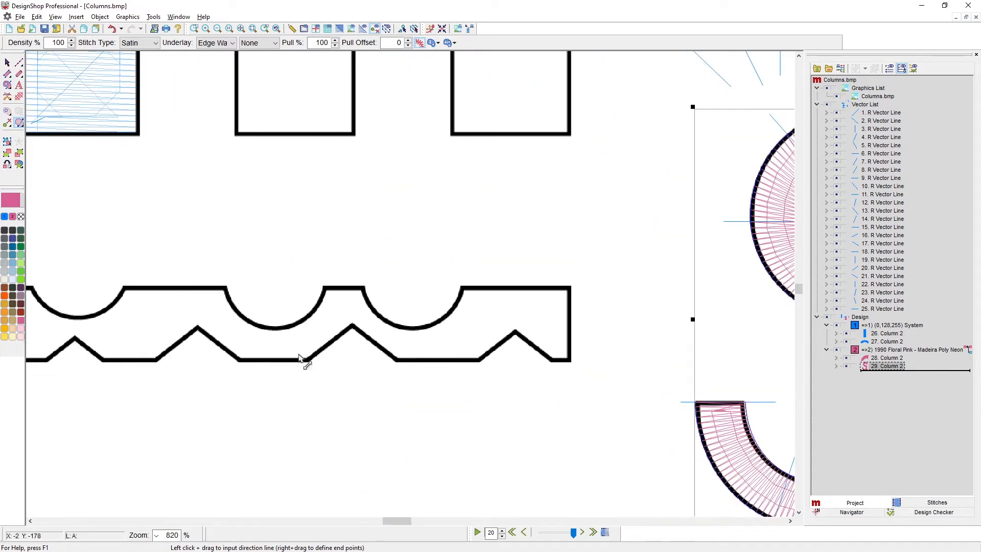
click(7, 75)
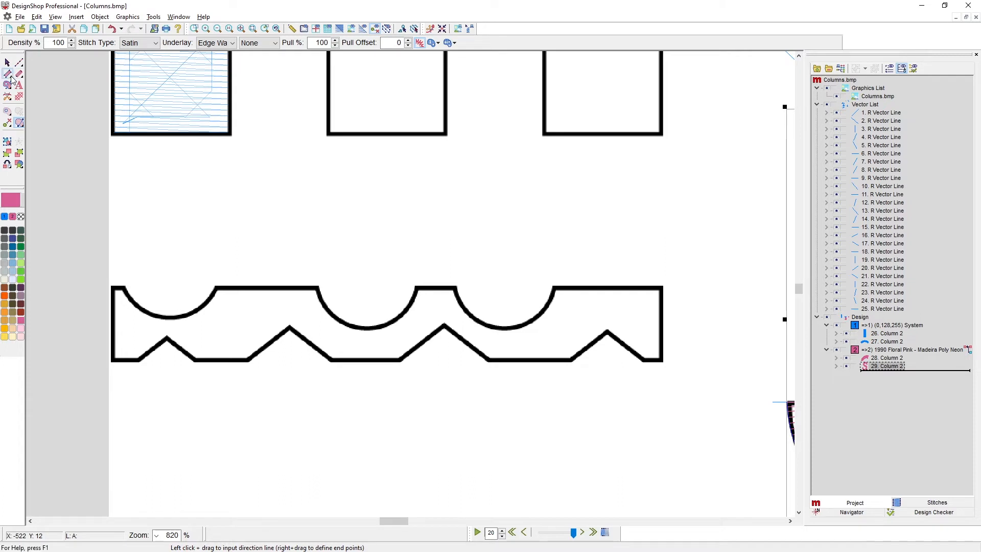
click(662, 287)
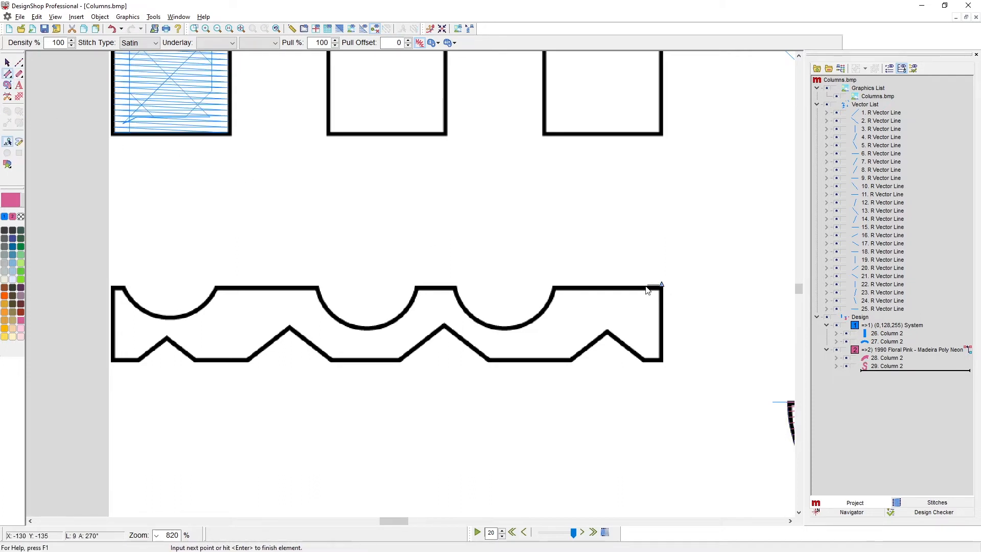
click(552, 287)
right_click(505, 327)
click(458, 290)
click(415, 288)
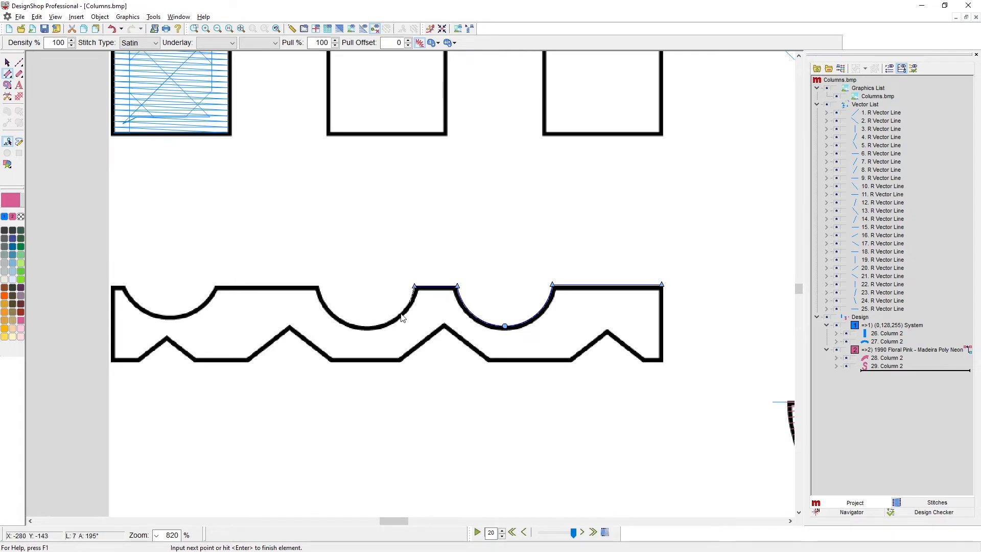
right_click(369, 330)
key(Return)
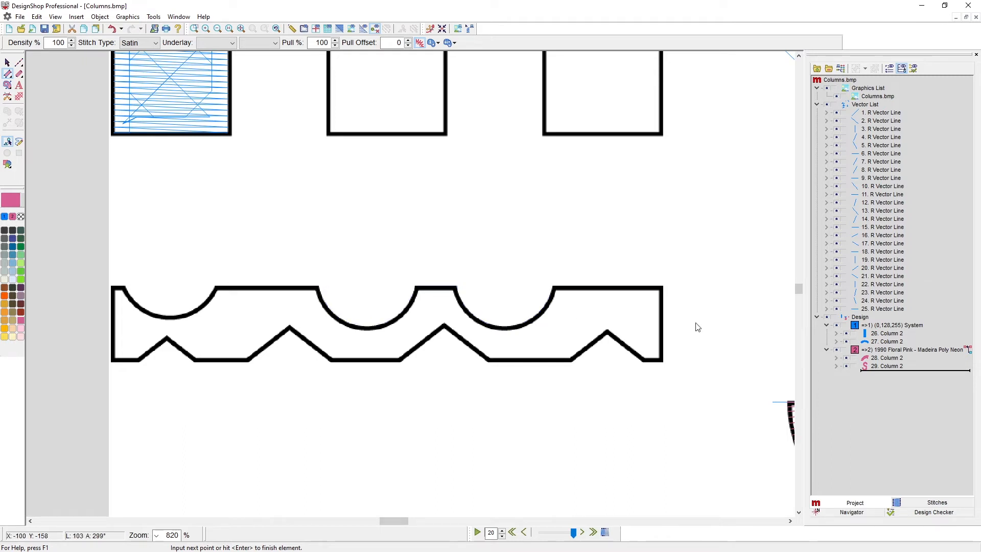
Step: Digitize the notched band as a plain rectangular column between its four outer corners and add one vertical direction line across it
click(663, 285)
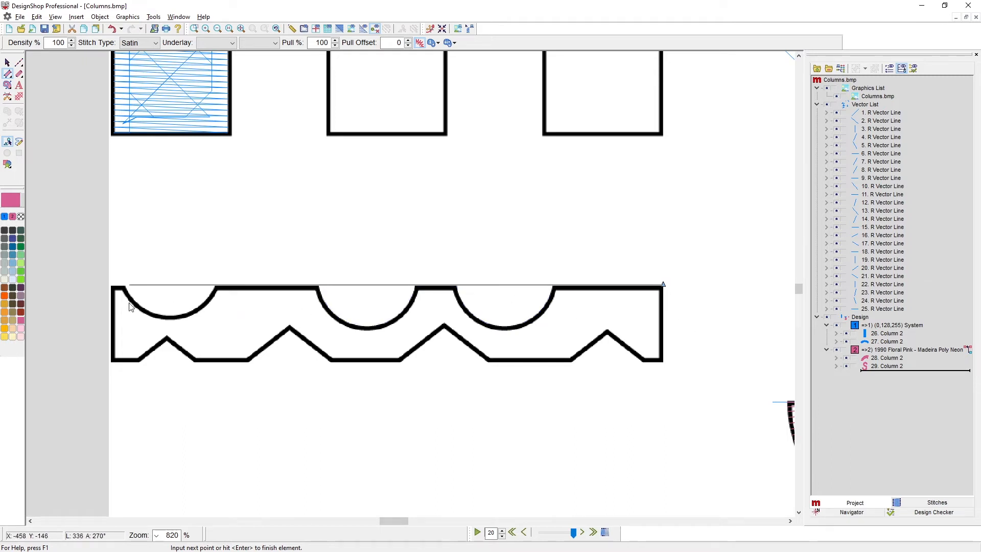
click(112, 293)
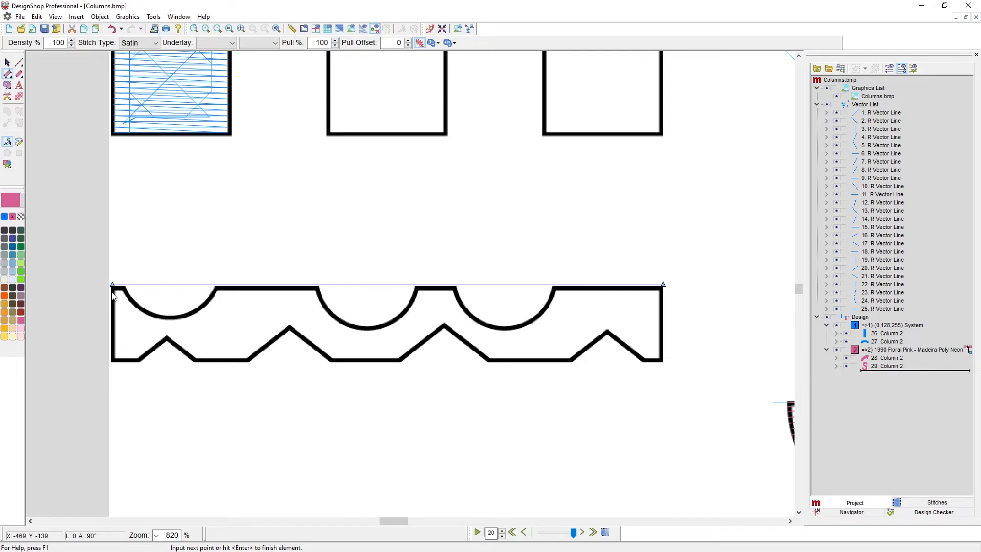
click(663, 364)
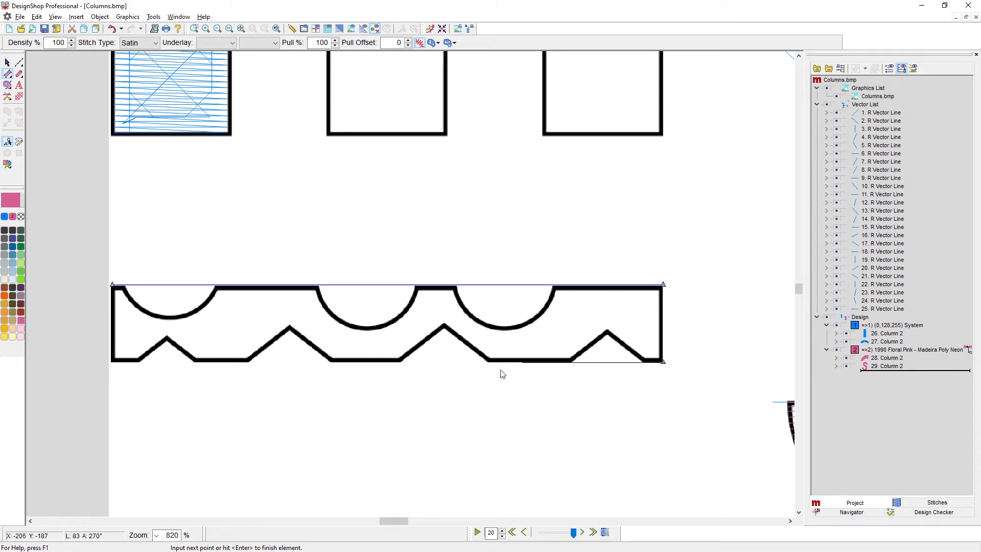
click(113, 375)
key(Return)
drag(262, 362, 263, 284)
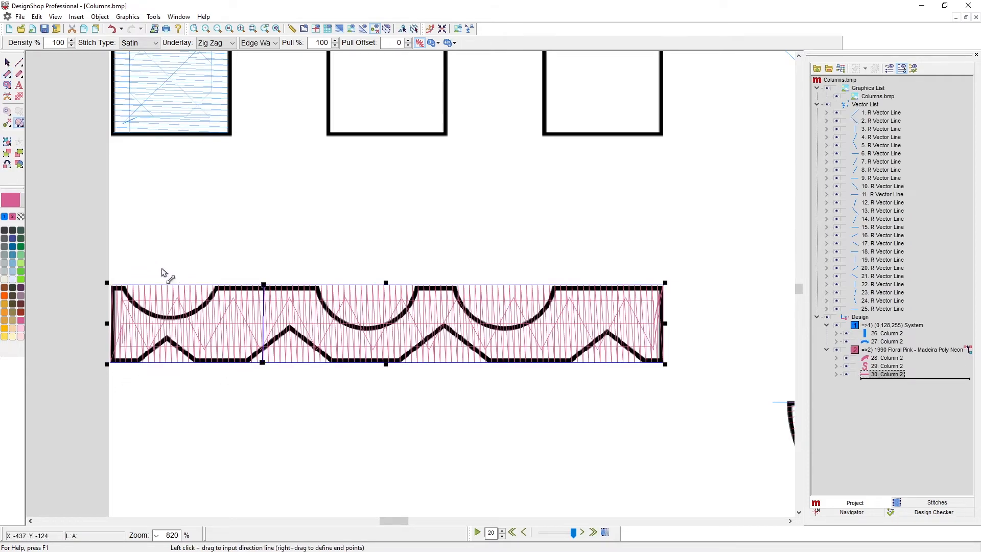
key(Return)
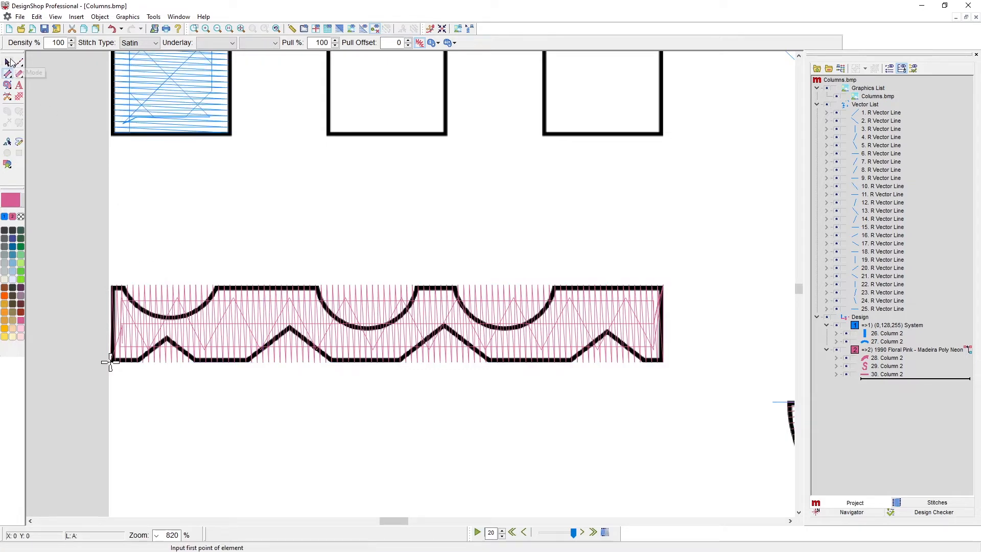
Step: Add points on the band column's upper edge at the ends of the three arcs and pull curve points down onto each arc
click(8, 64)
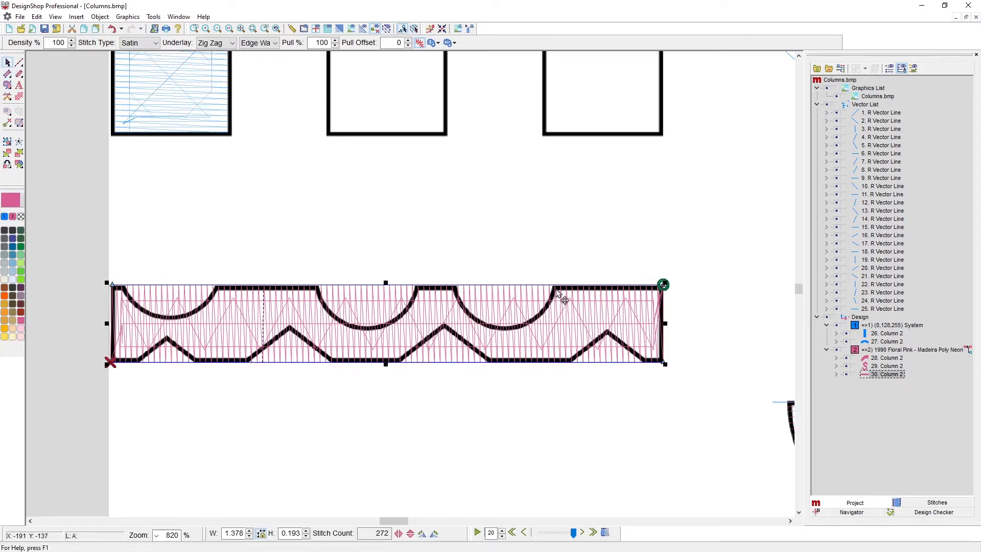
scroll(557, 290, up, 1)
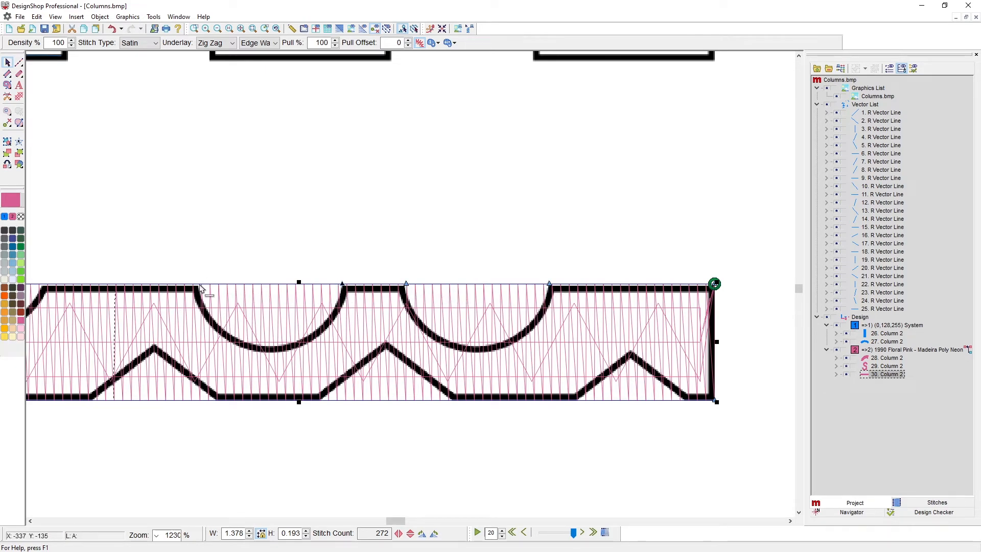
scroll(204, 289, left, 3)
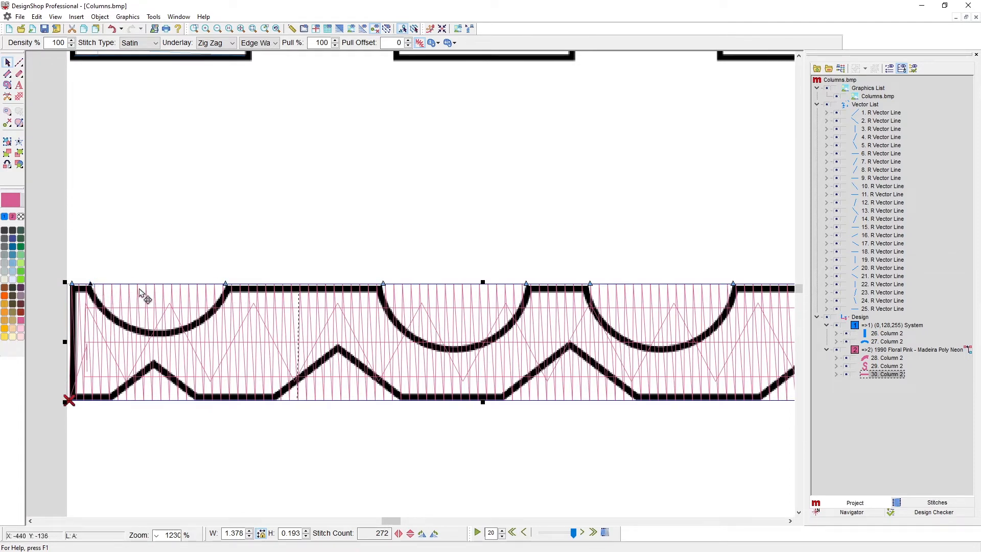
drag(142, 284, 150, 331)
right_click(457, 281)
ctrl+right_click(440, 284)
drag(440, 283, 454, 346)
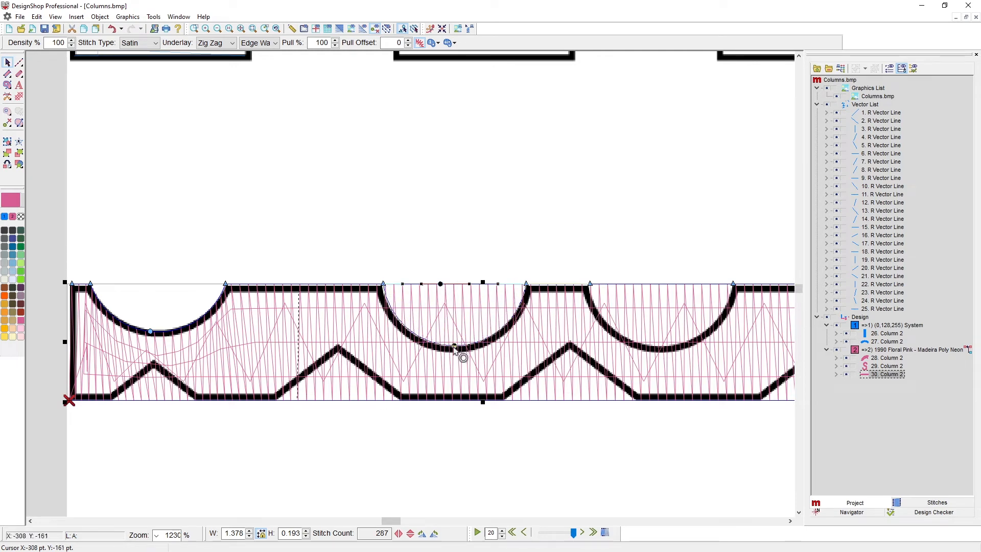
right_click(687, 264)
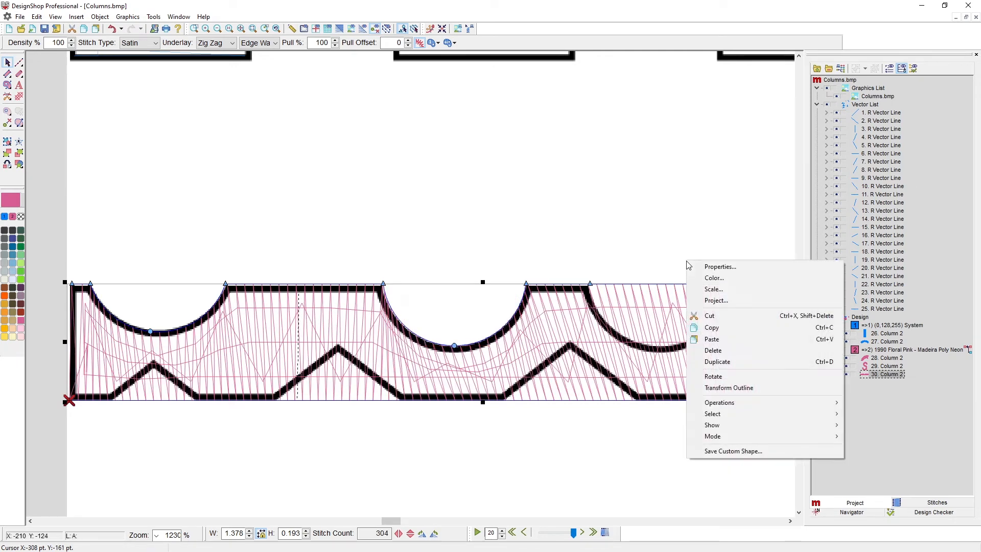
ctrl+right_click(632, 285)
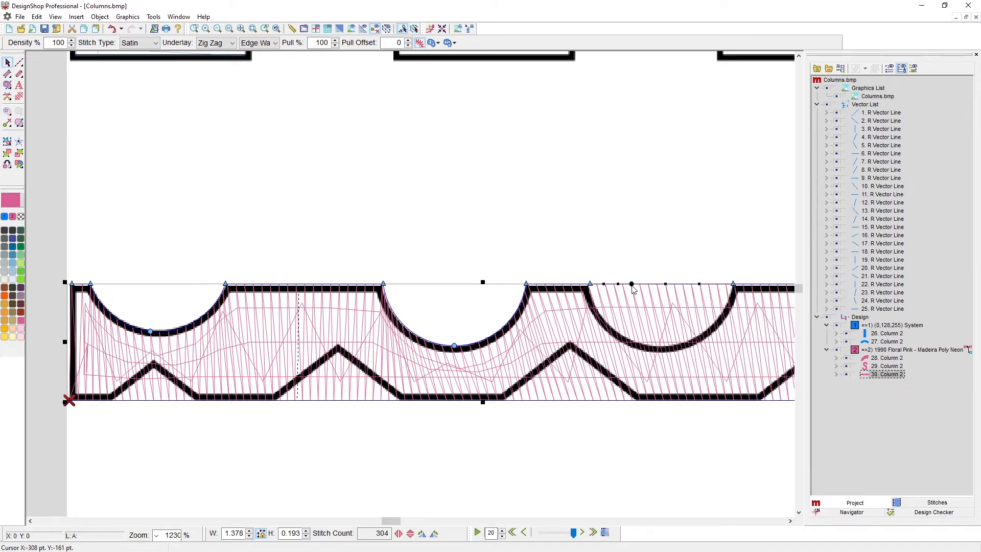
drag(632, 285, 648, 347)
scroll(648, 349, right, 3)
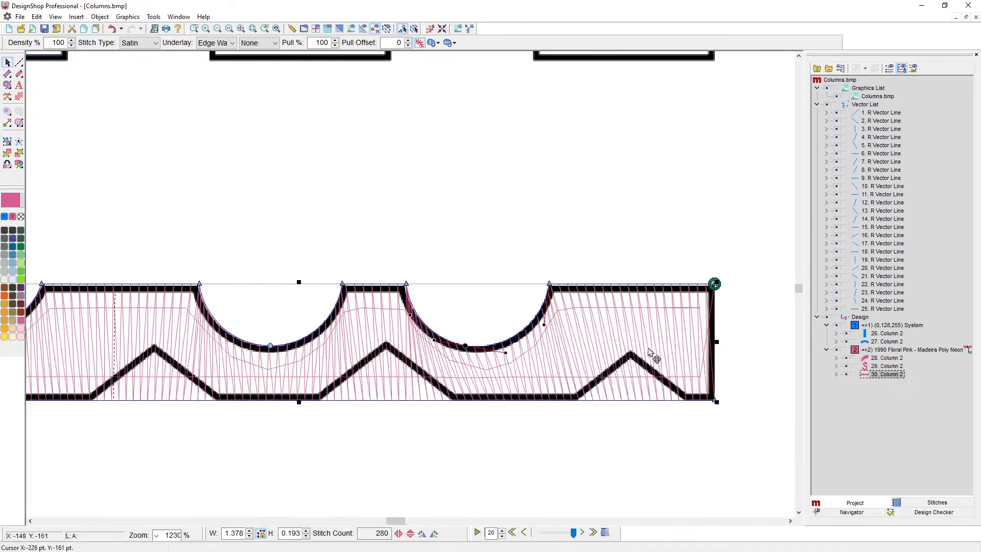
Step: Add points on the column's lower edge at the bases of the four triangular notches and pull corner points up to each peak
scroll(652, 357, right, 2)
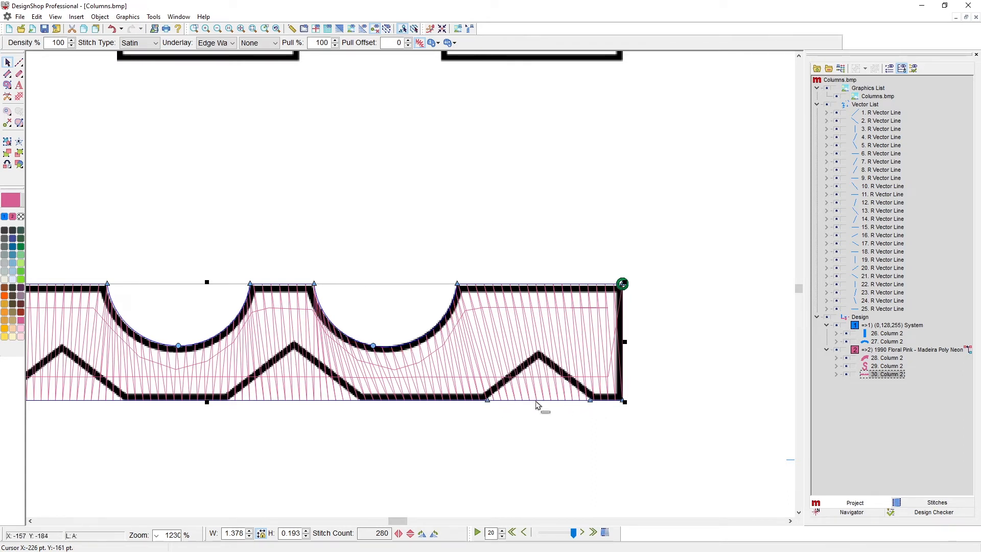
drag(536, 401, 540, 359)
scroll(533, 404, left, 1)
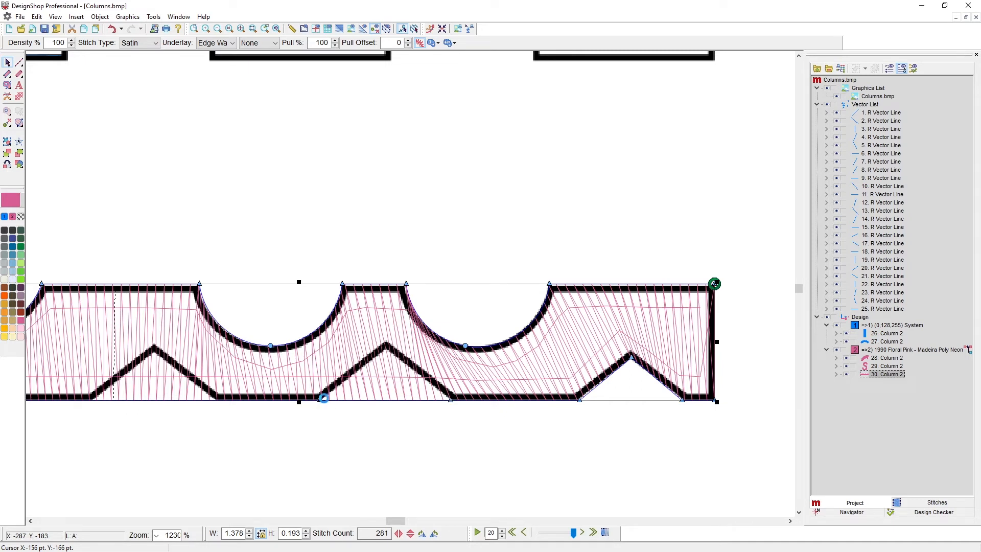
drag(373, 402, 387, 347)
scroll(384, 364, left, 3)
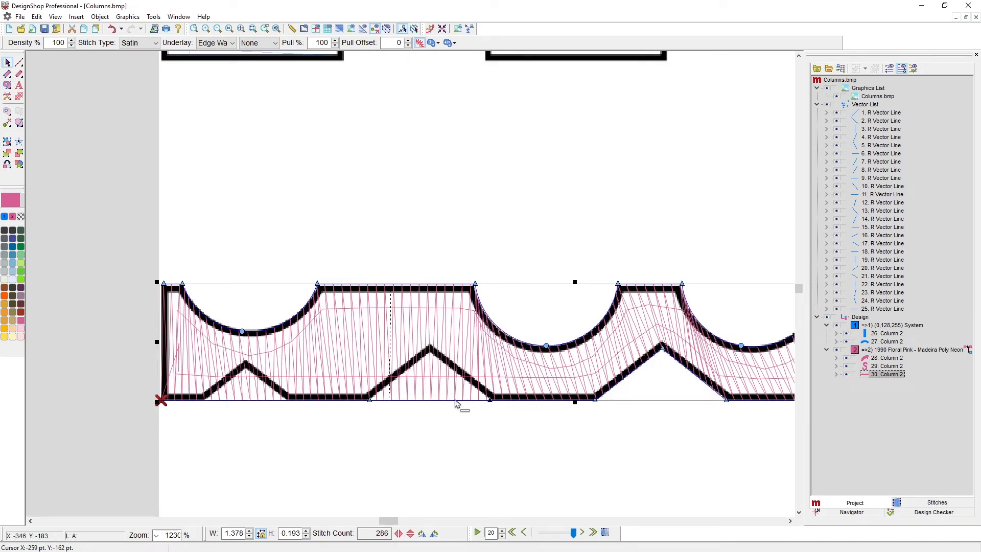
drag(453, 400, 432, 350)
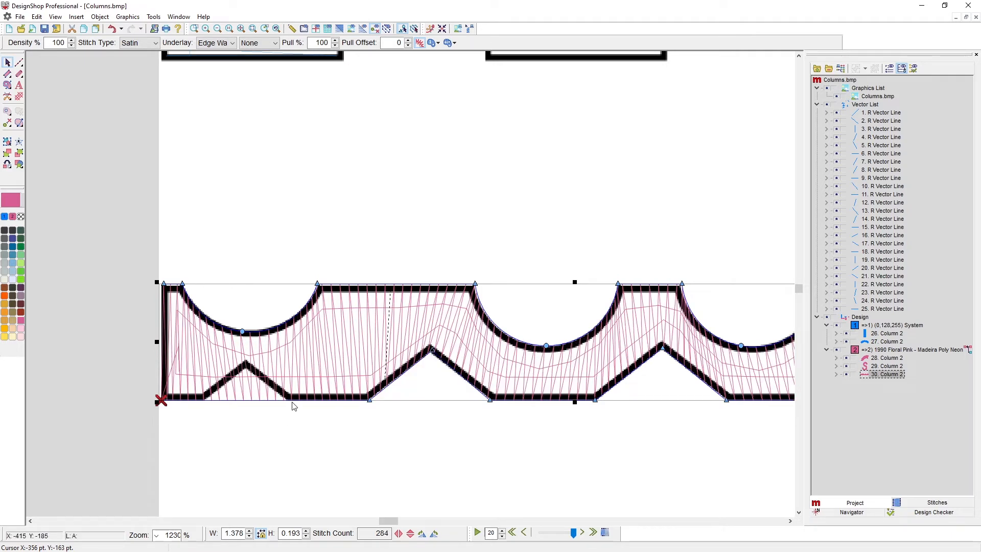
click(287, 401)
click(203, 403)
drag(240, 401, 246, 365)
scroll(532, 386, down, 3)
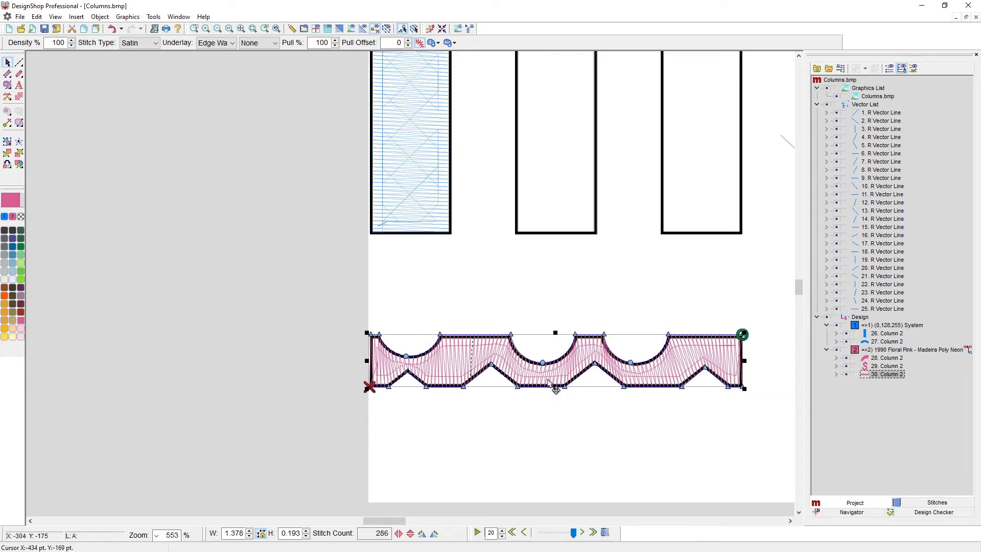
Step: Add four slanted direction lines around the band's middle and right arcs, shift the last one's upper end along its arc, and deselect the column
click(19, 122)
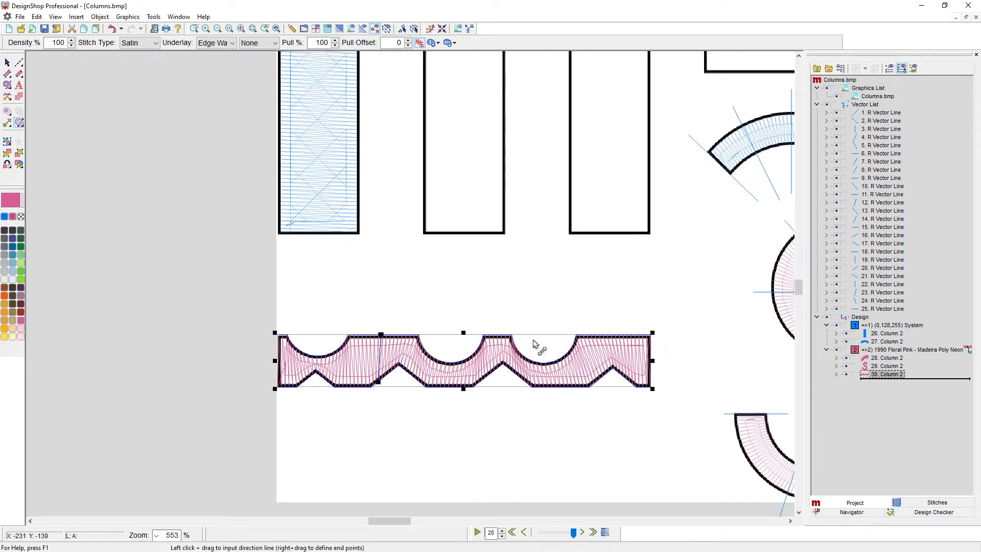
drag(533, 334, 512, 413)
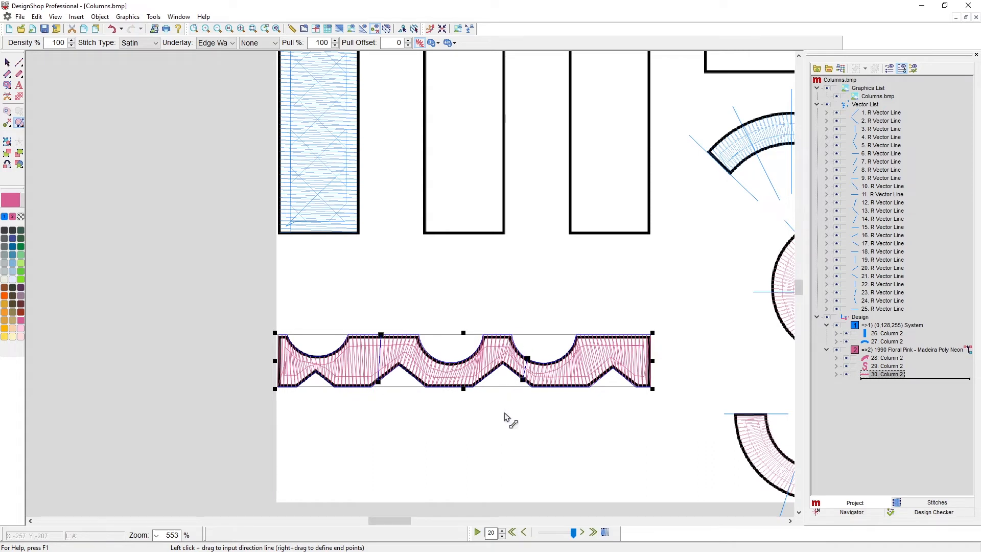
drag(462, 360, 482, 416)
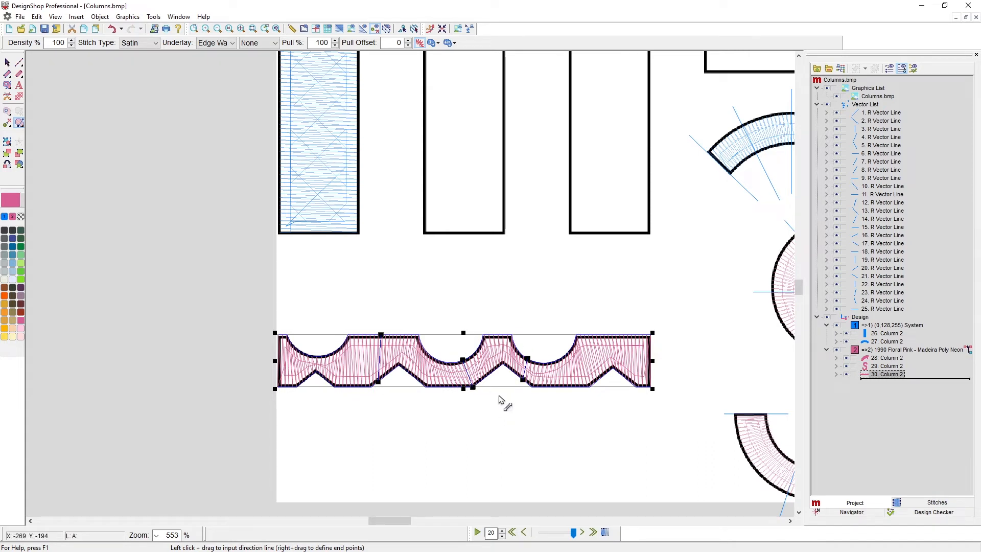
drag(576, 334, 593, 414)
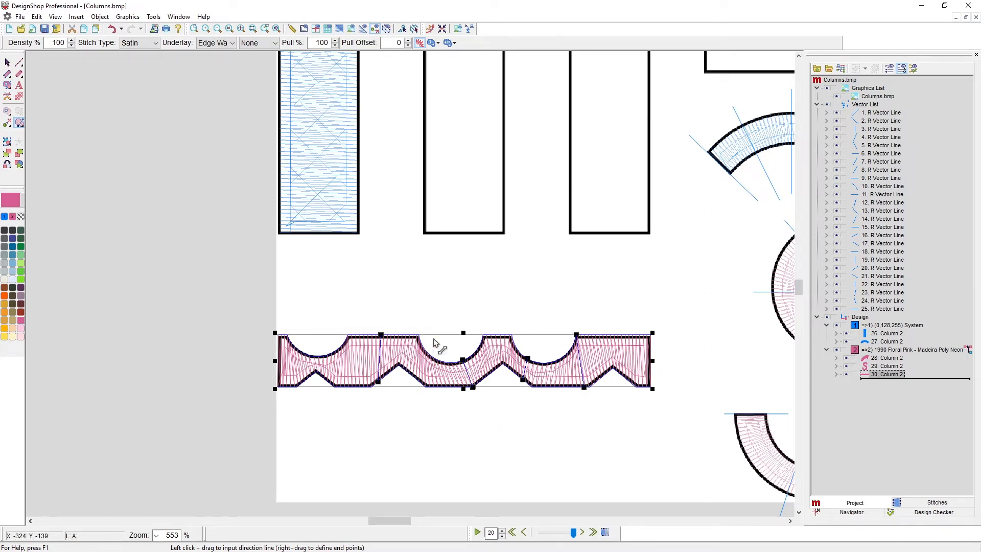
drag(425, 325, 413, 388)
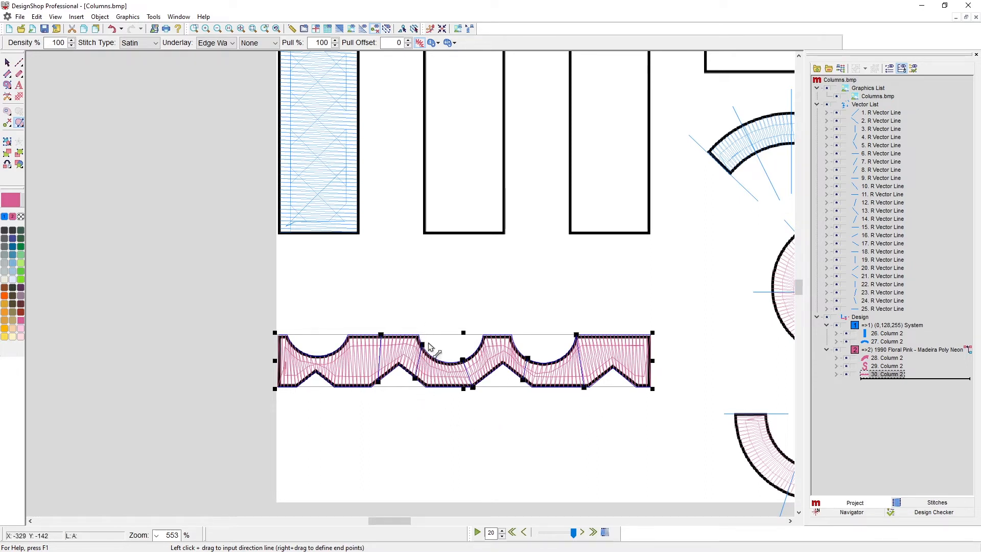
drag(422, 345, 427, 352)
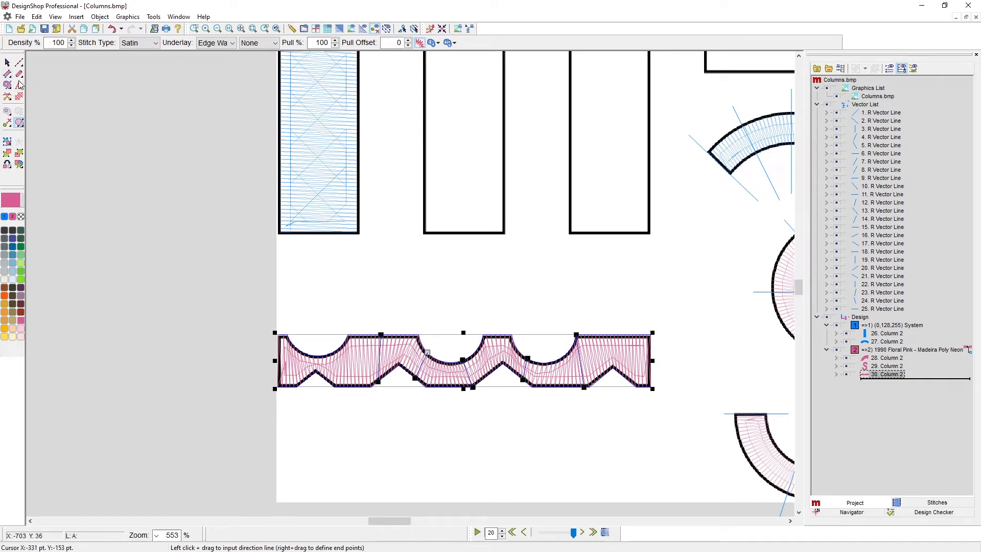
click(7, 61)
click(416, 317)
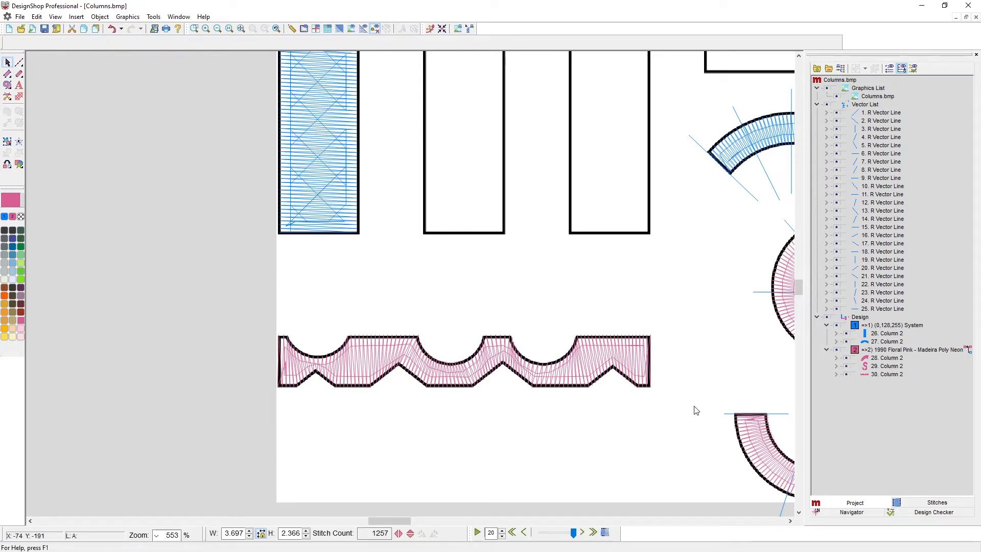
Step: Start a satin Column 2 on the O at the inner oval's lower-left guide line and place curve points up its right side to the upper-right guide
scroll(501, 415, right, 5)
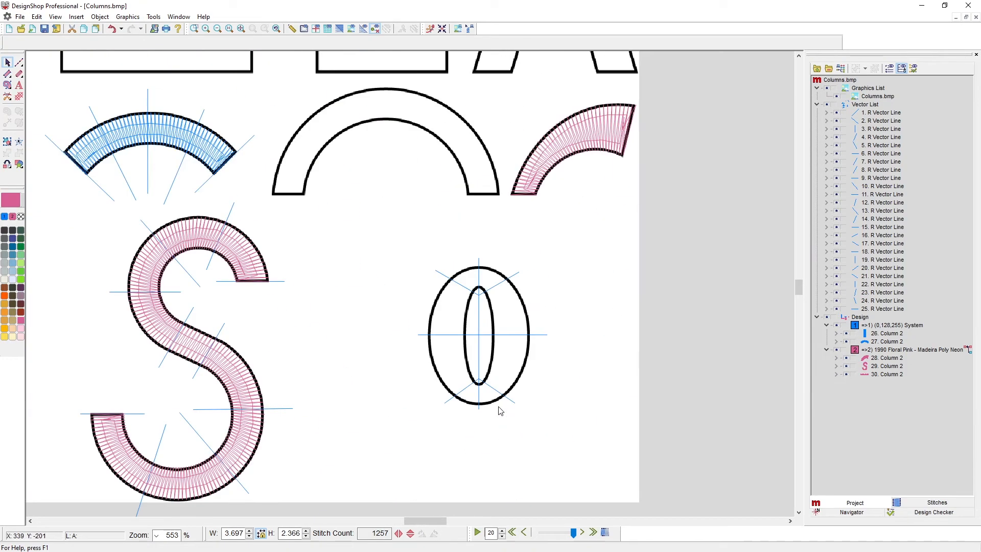
scroll(492, 398, right, 1)
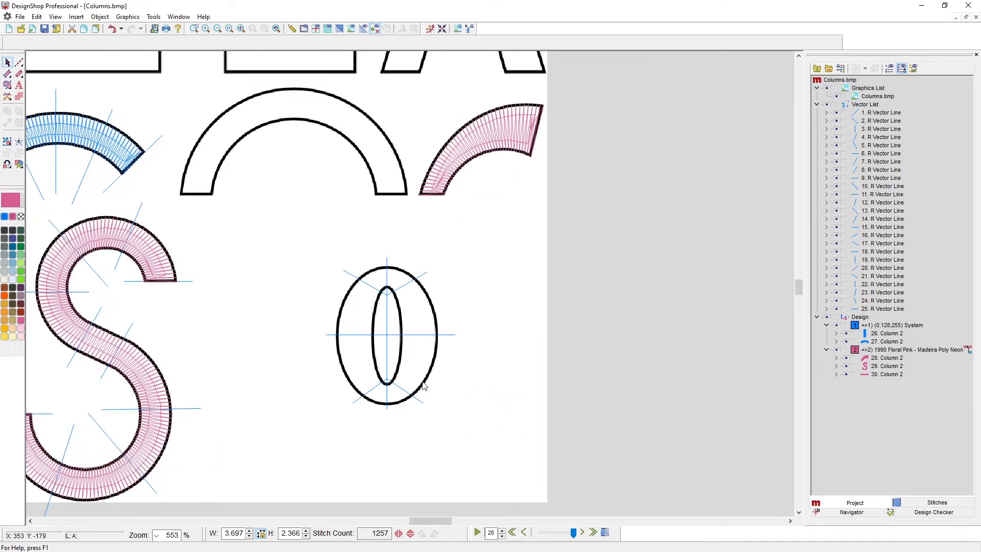
scroll(423, 388, up, 3)
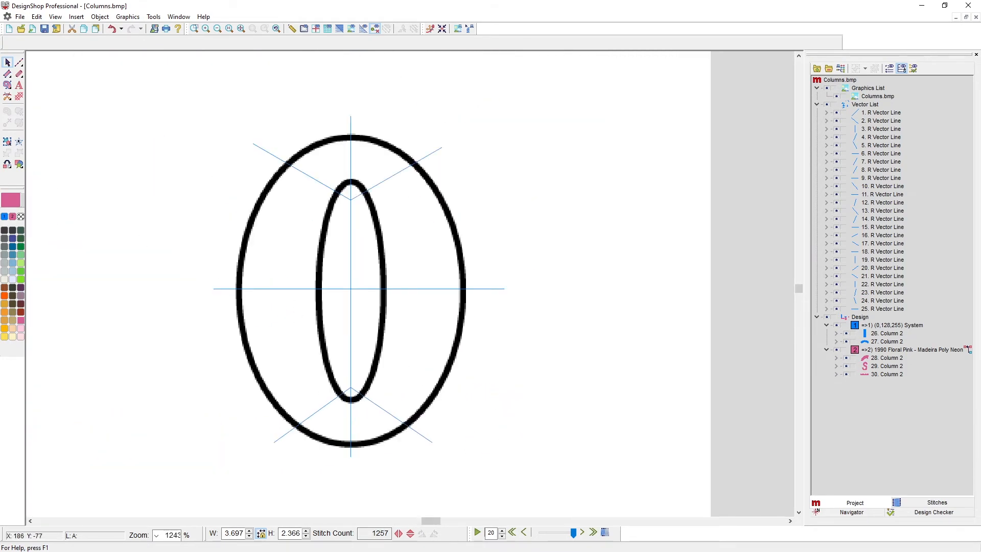
click(8, 73)
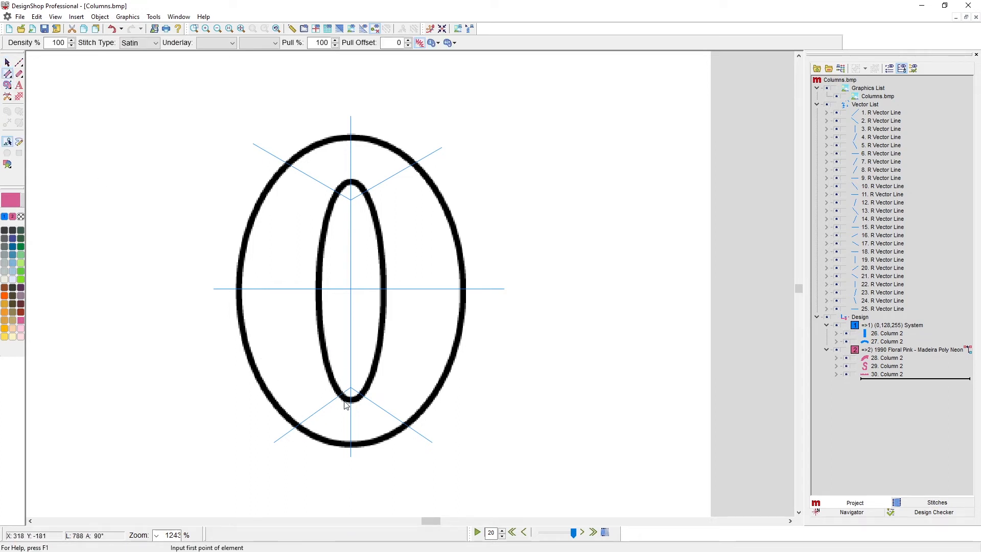
scroll(346, 405, up, 1)
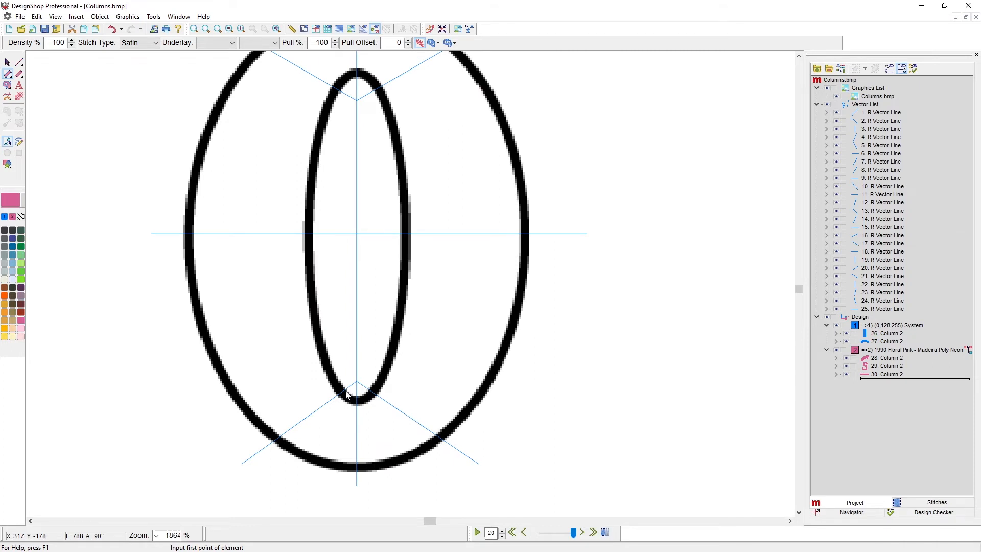
click(346, 394)
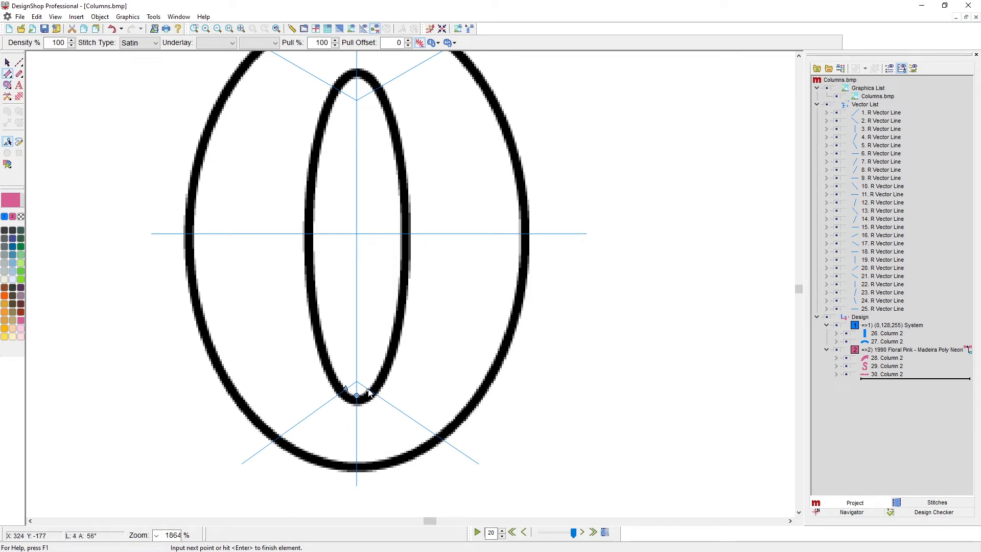
click(392, 327)
click(400, 230)
click(392, 140)
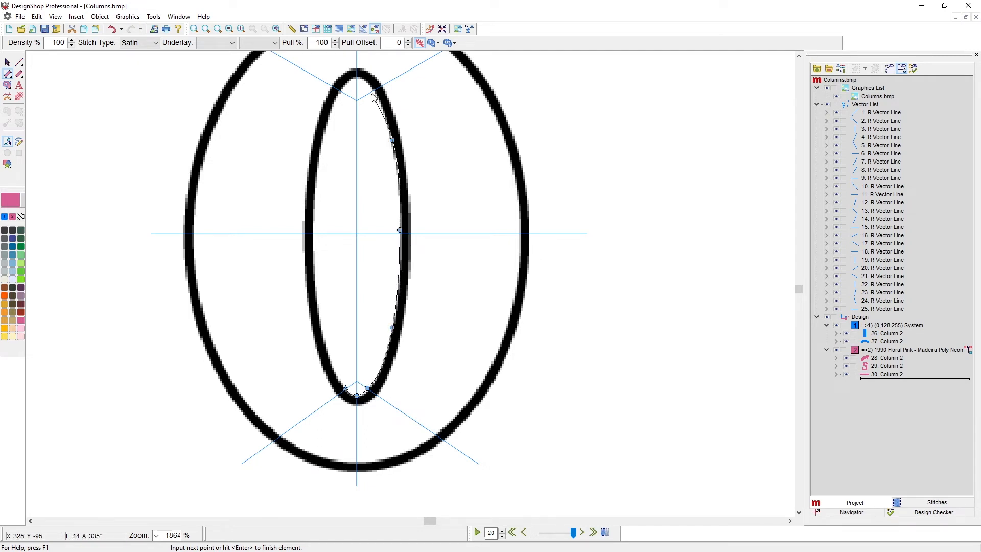
click(372, 91)
Step: Continue the O's inner edge with curve points over the top and down the left side, closing it at its starting point
scroll(375, 93, up, 3)
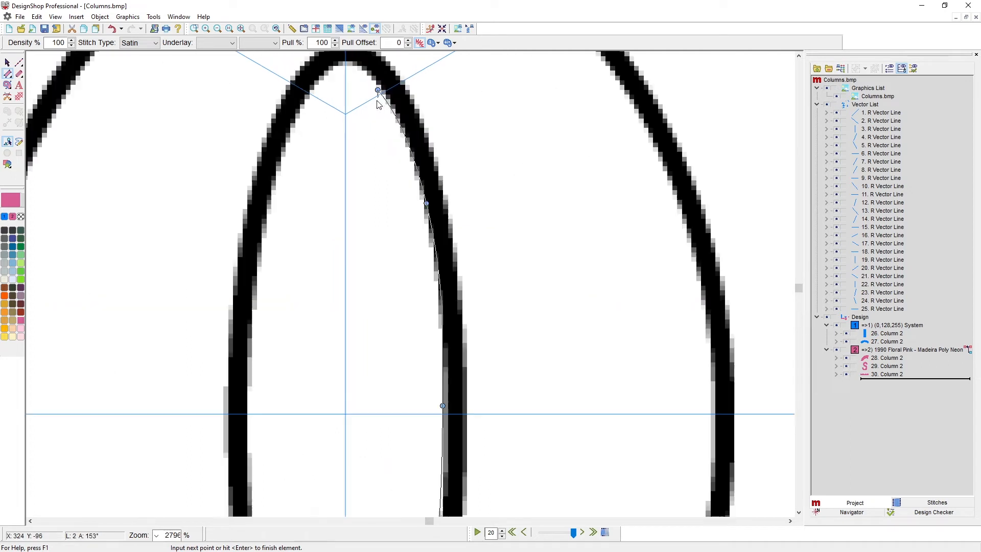
click(346, 113)
click(313, 152)
scroll(274, 421, down, 3)
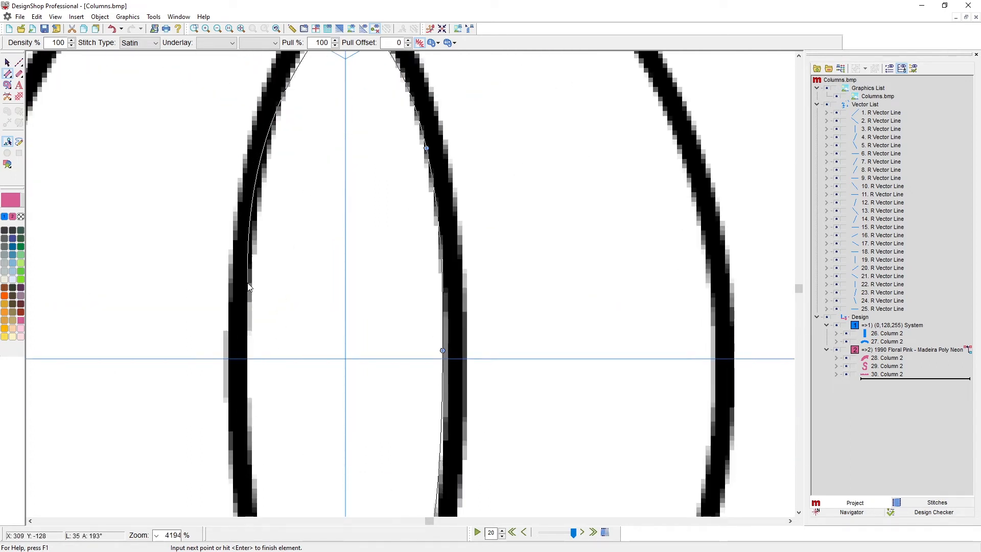
click(256, 212)
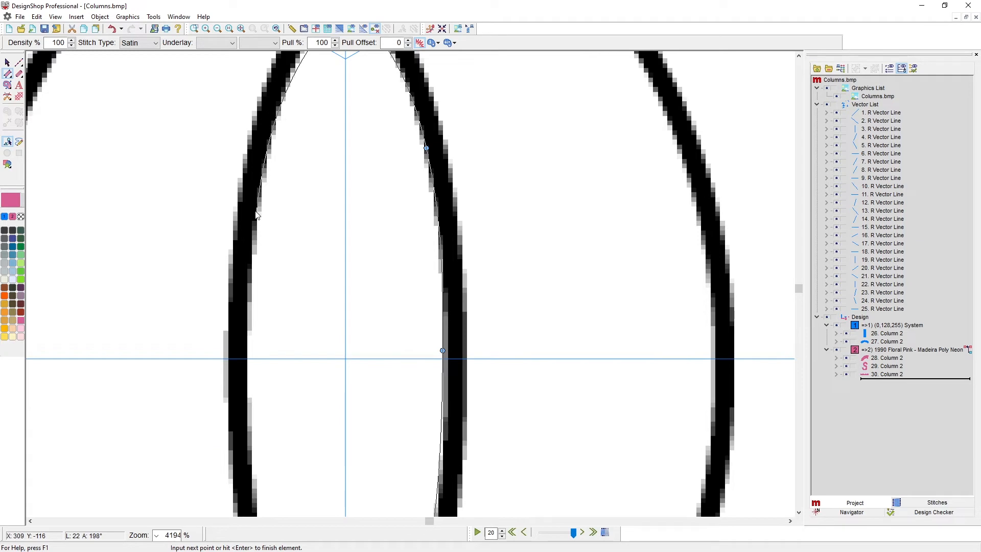
click(249, 359)
scroll(250, 365, down, 4)
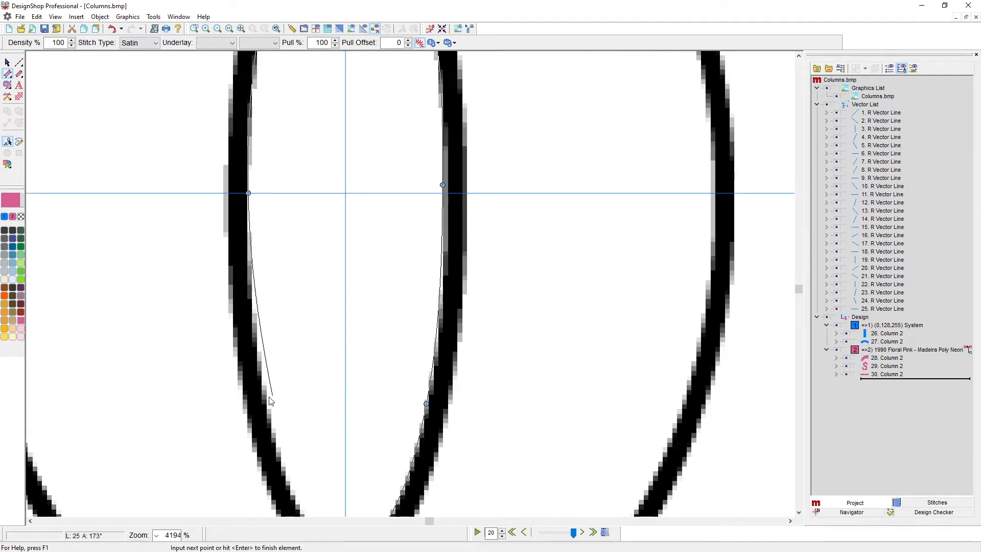
click(263, 410)
scroll(264, 410, down, 7)
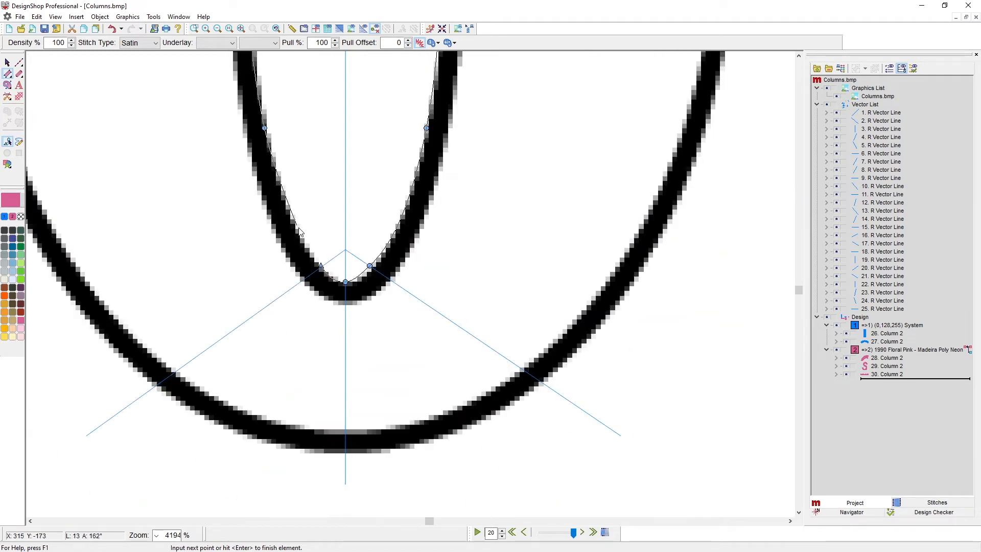
click(320, 271)
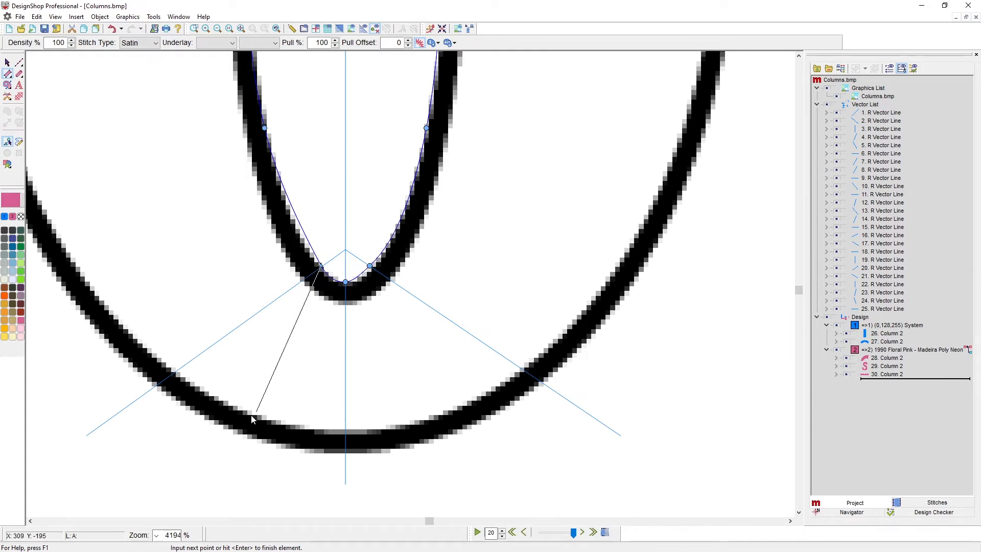
Step: Begin the O's outer edge at the lower-left guide line and place curve points through the bottom and up the right side, correcting the stray point
scroll(158, 389, down, 3)
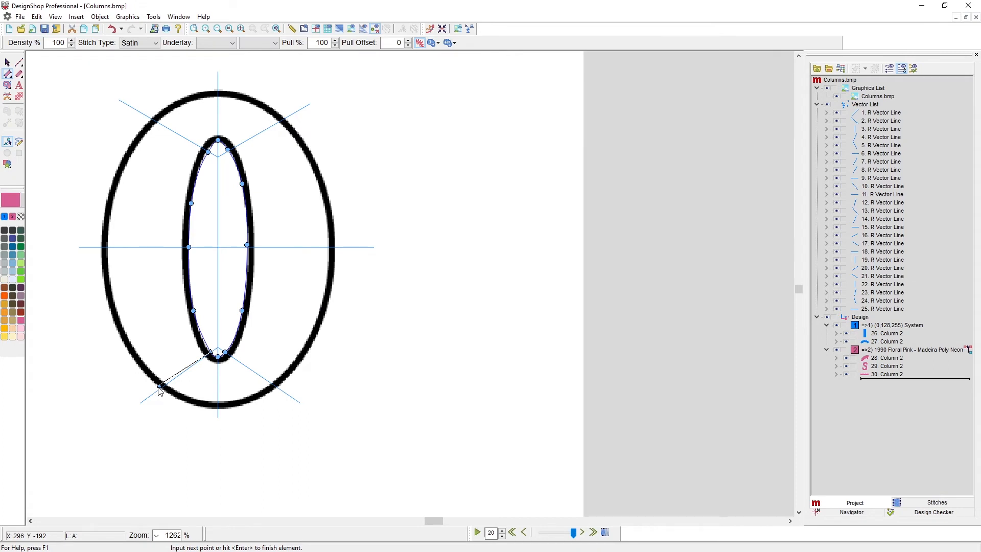
scroll(158, 388, up, 1)
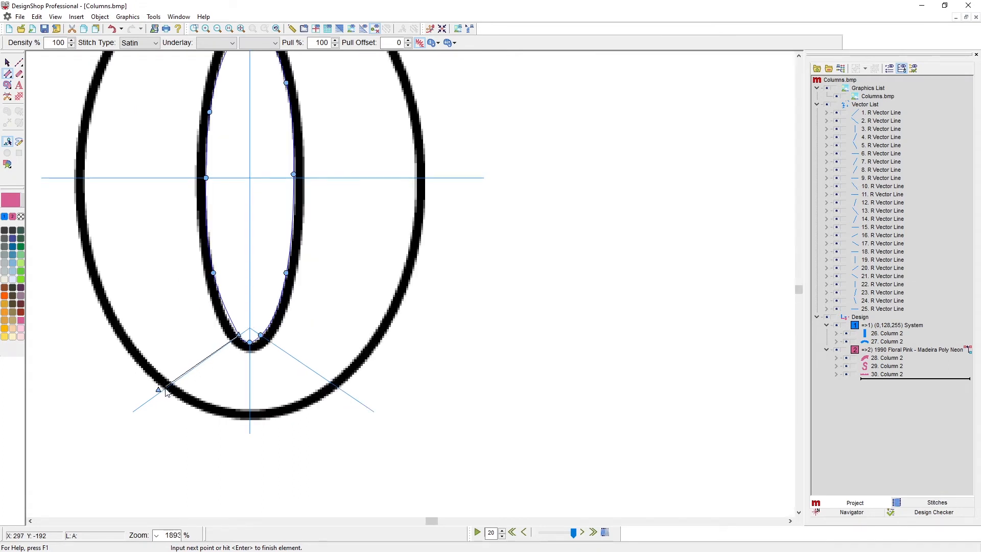
click(249, 419)
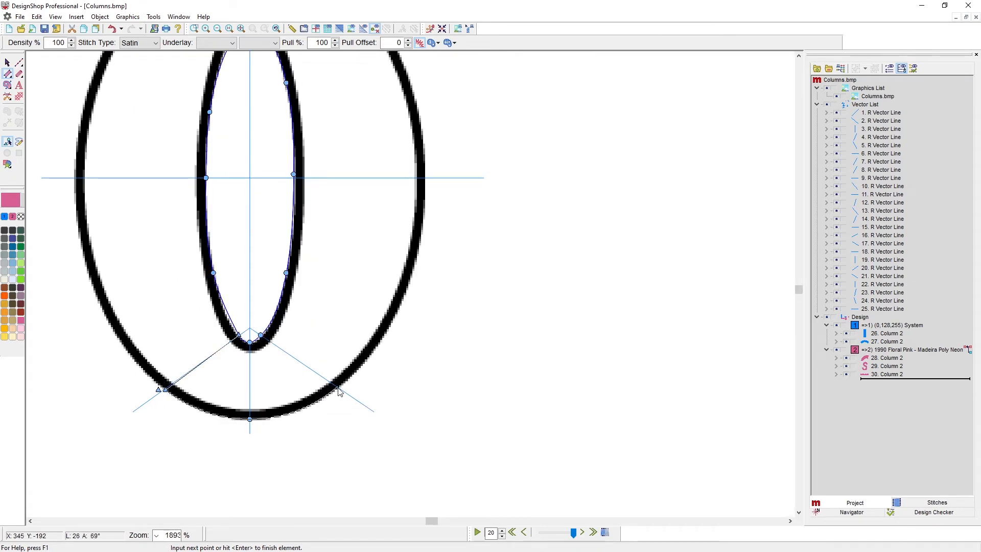
click(337, 386)
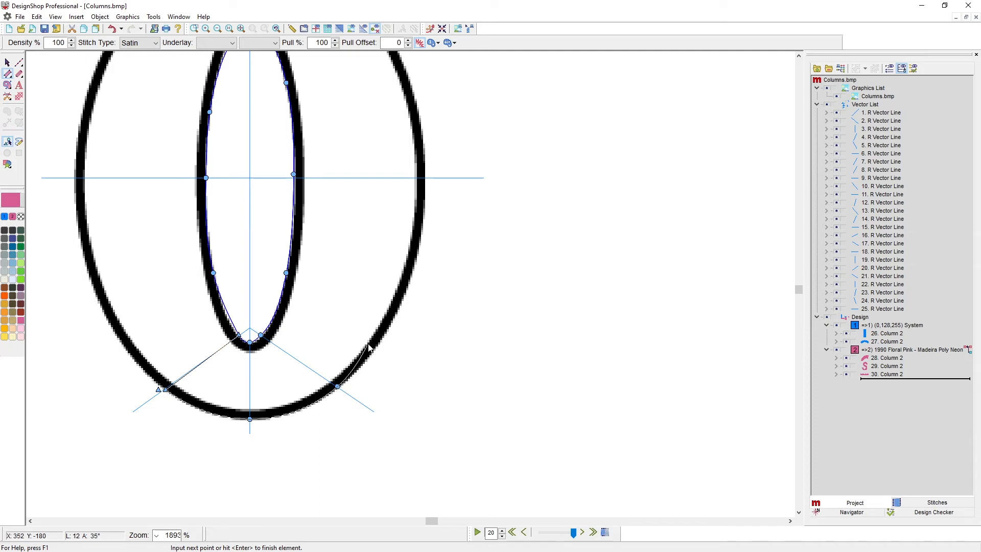
click(407, 283)
click(428, 175)
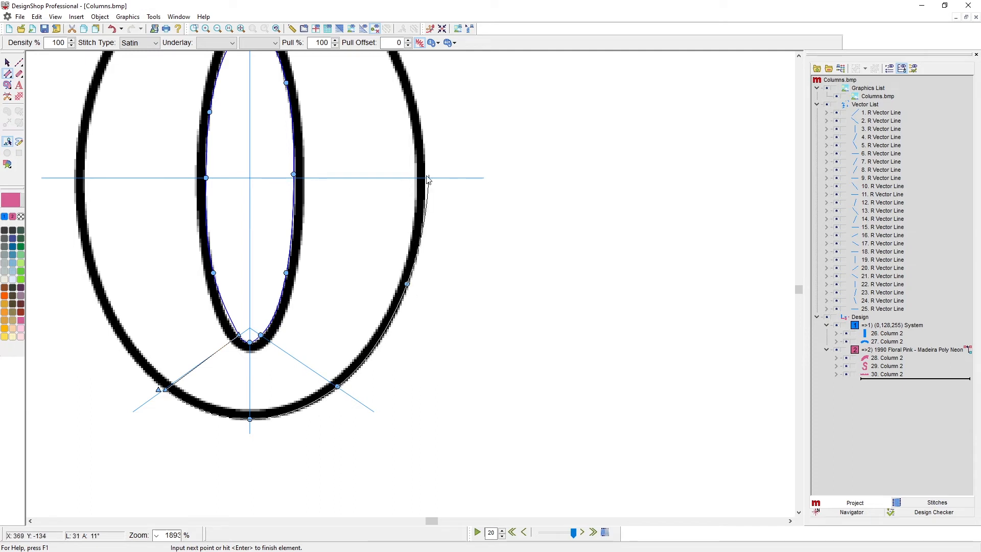
key(BackSpace)
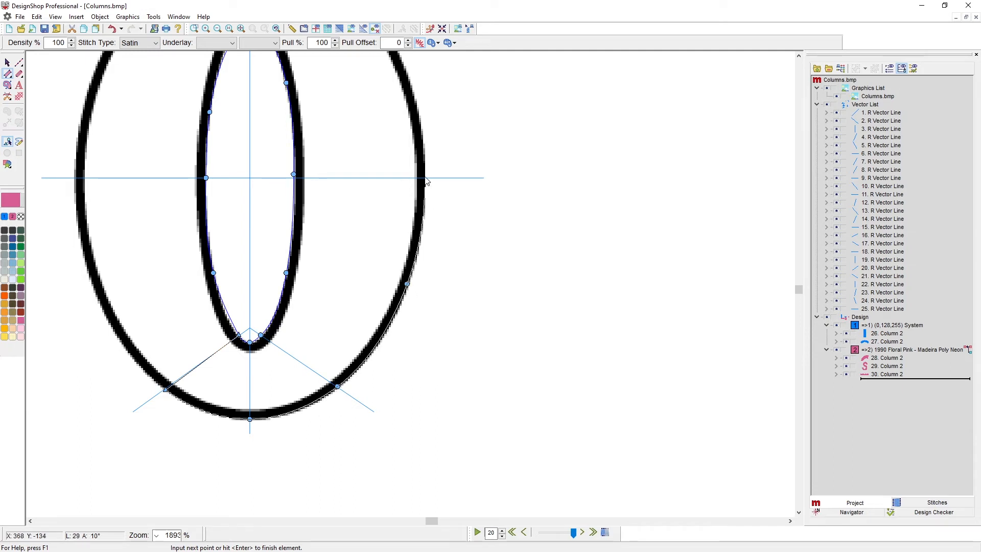
click(426, 178)
scroll(412, 235, up, 3)
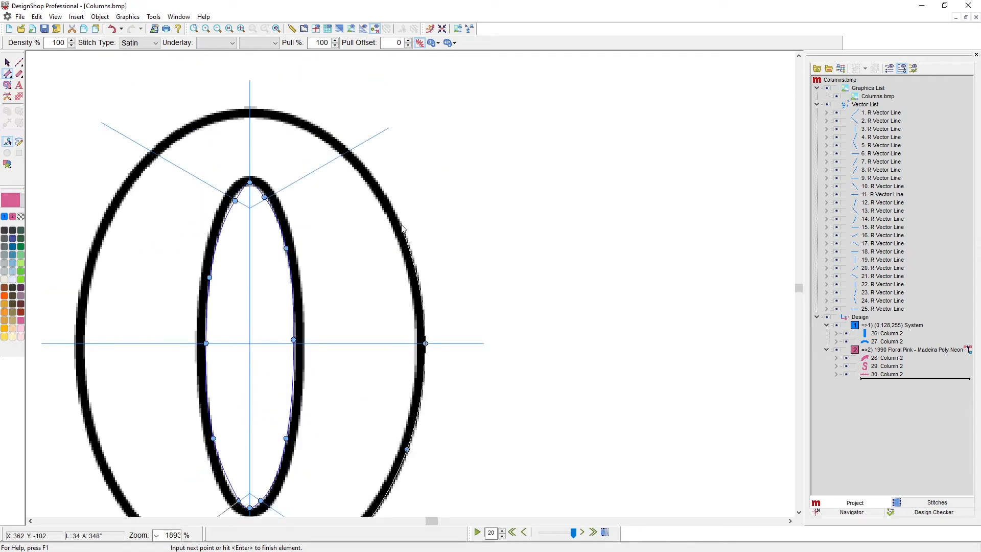
click(400, 223)
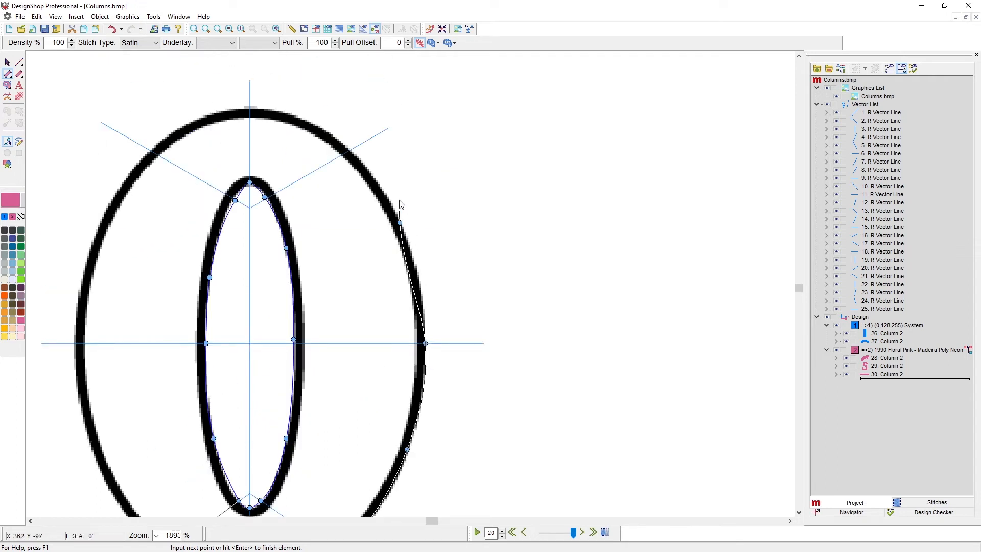
Step: Continue the O's outer edge over the top and down the left side to its start, and generate the column
click(349, 150)
click(298, 116)
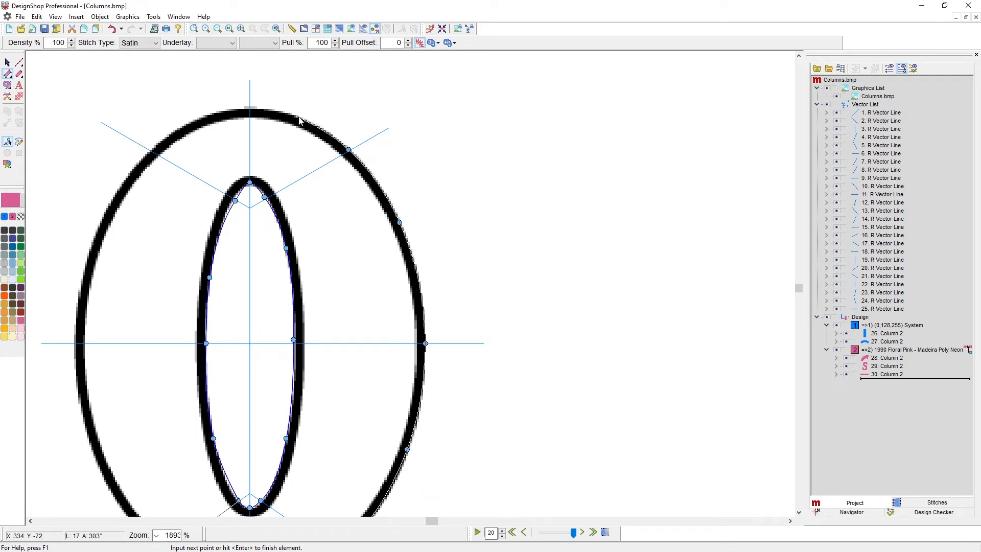
click(249, 109)
click(199, 116)
click(148, 150)
click(92, 241)
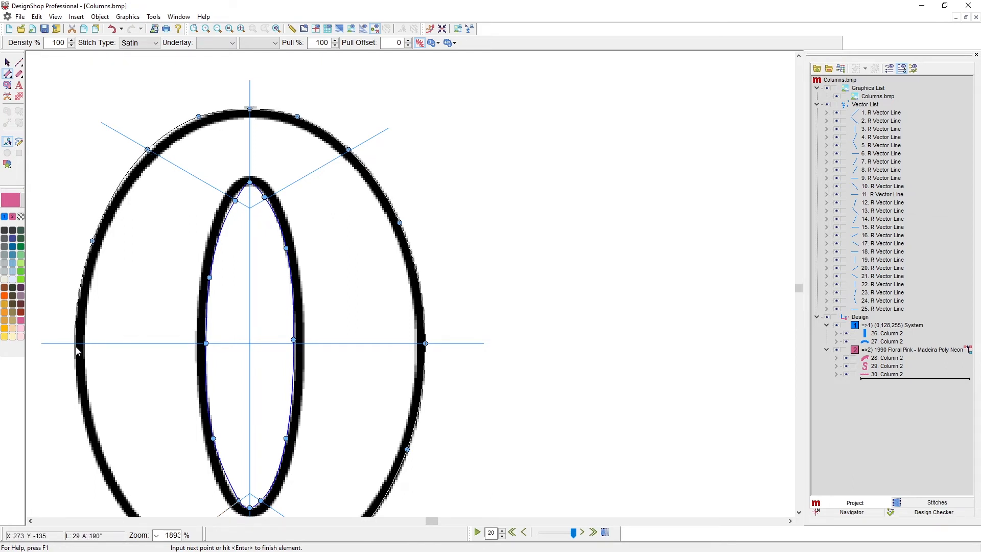
click(75, 344)
scroll(76, 348, down, 2)
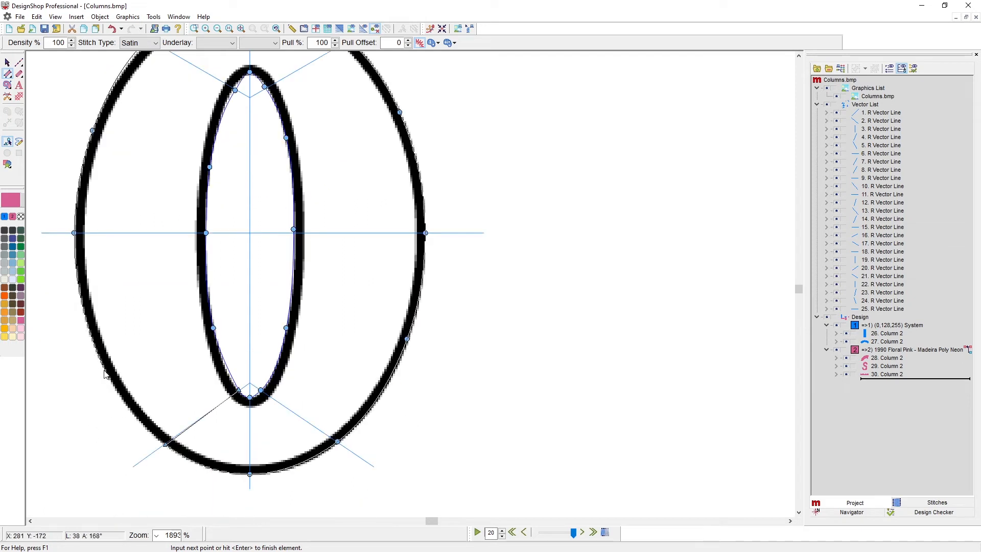
click(104, 372)
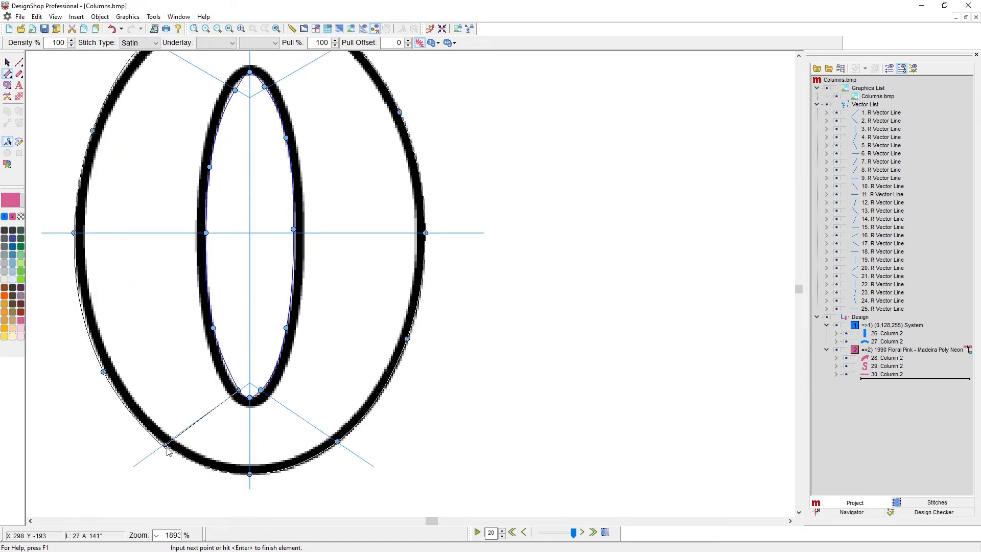
click(166, 447)
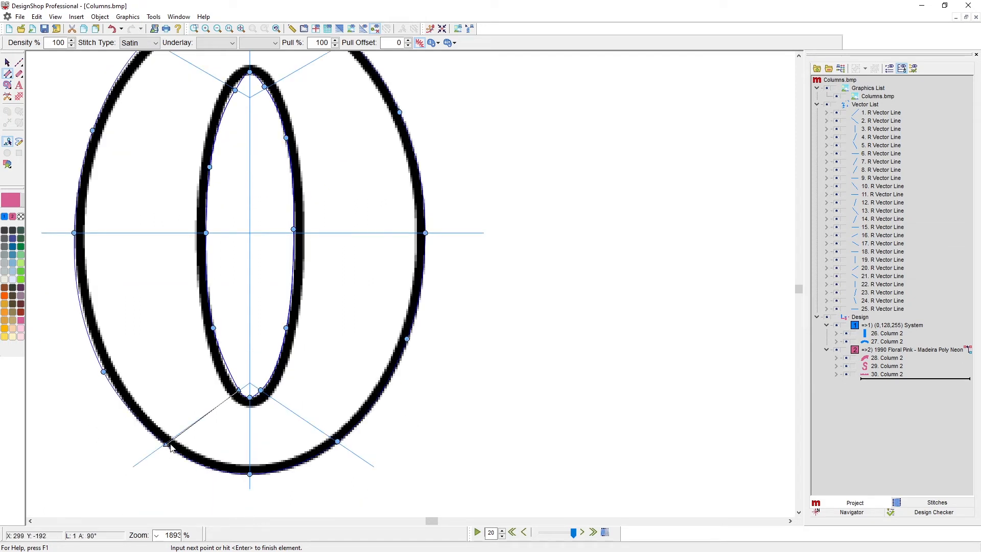
key(Return)
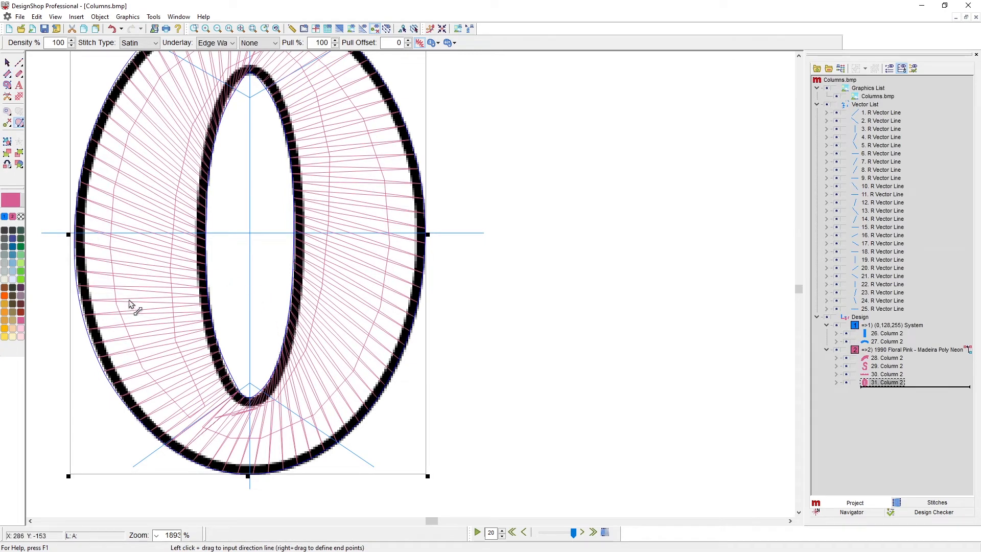
Step: Add a direction line horizontally across both sides of the O along the middle guide line, and deselect the column
scroll(188, 272, up, 1)
scroll(190, 272, down, 2)
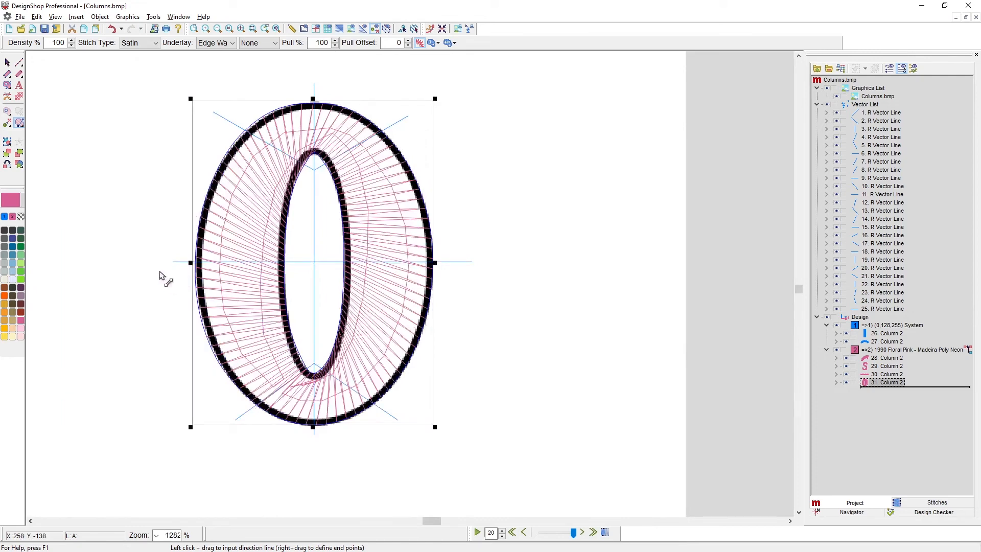
drag(152, 268, 493, 276)
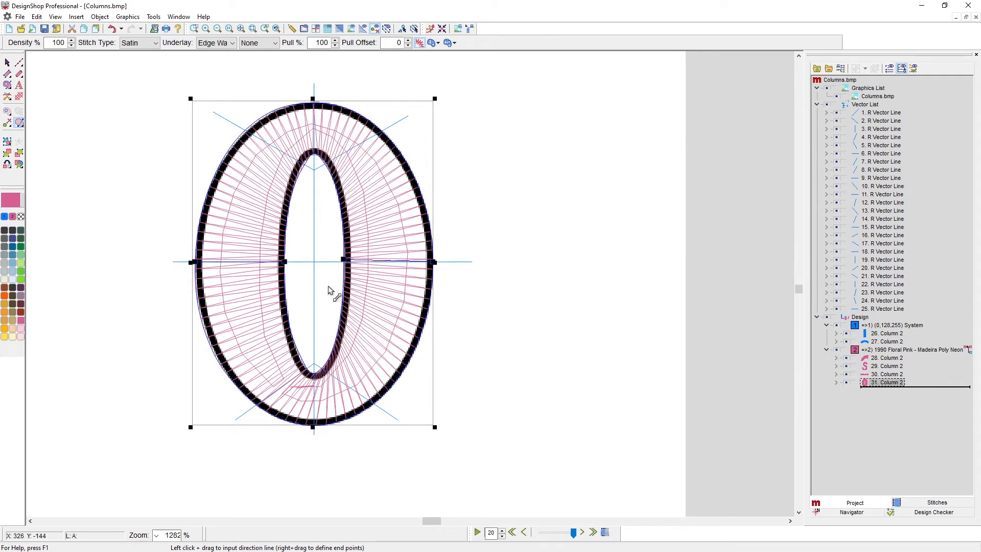
scroll(329, 290, down, 1)
scroll(329, 290, down, 1)
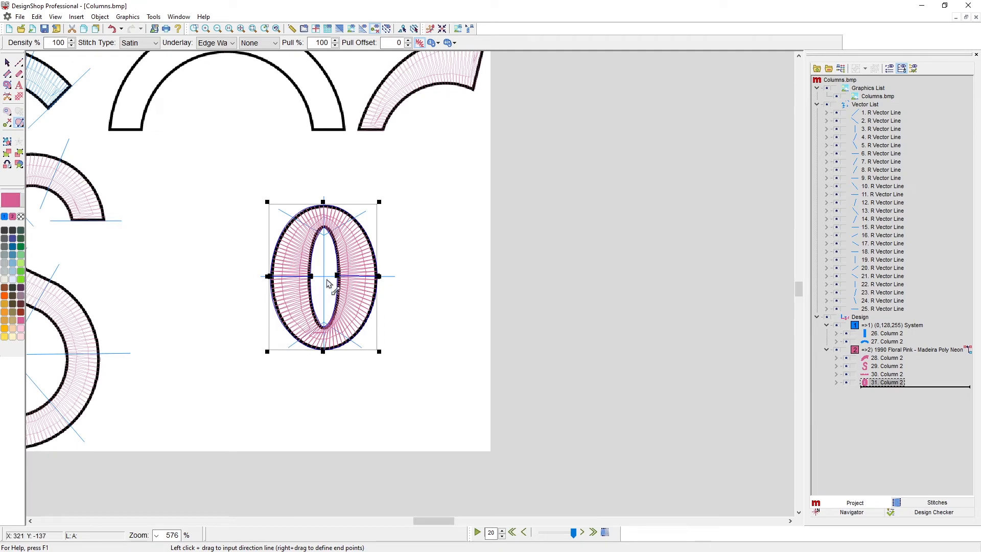
click(9, 60)
click(230, 202)
Step: Start a Column 2 on the E and trace its inner edge from the lower arm's tip along the stem to the upper arm's tip
scroll(342, 380, up, 1)
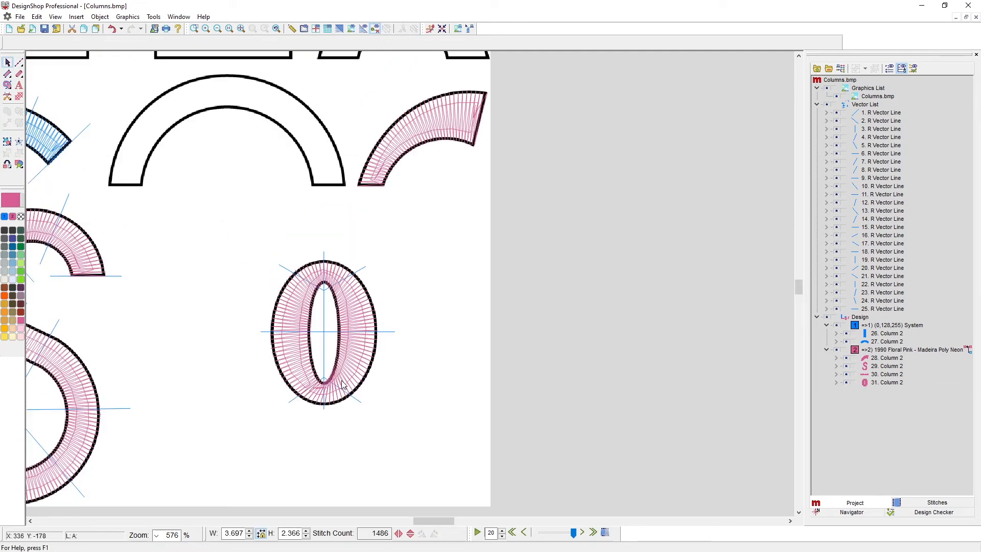
scroll(349, 391, down, 3)
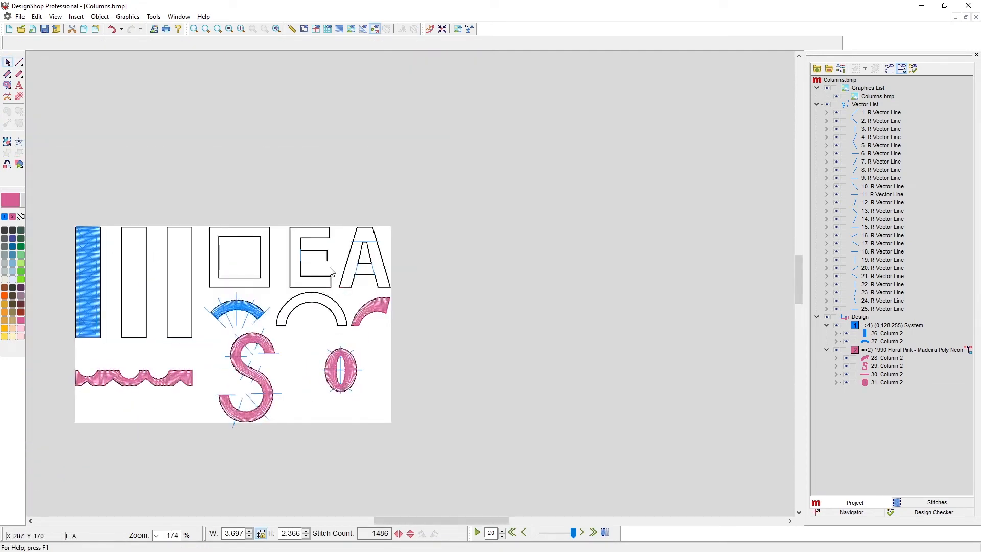
scroll(331, 271, up, 4)
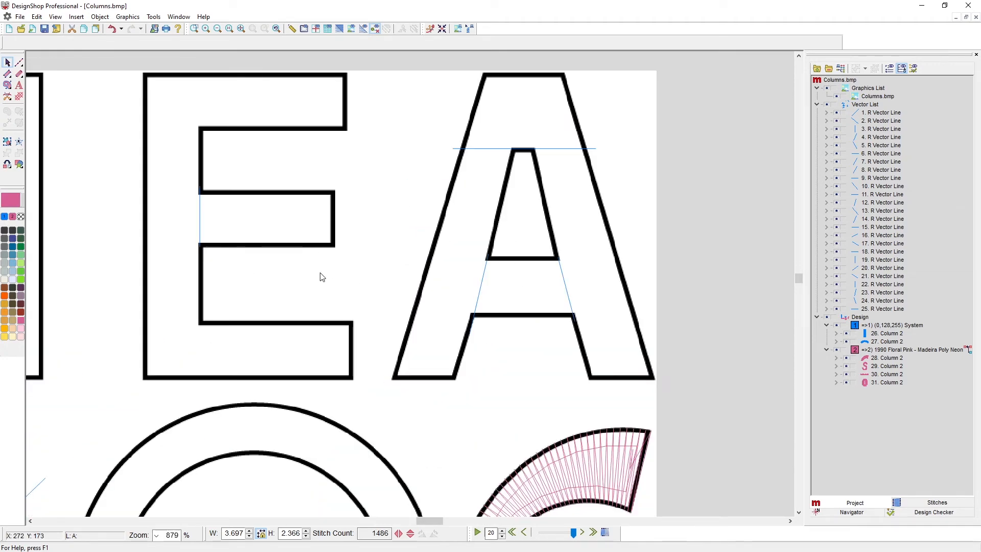
scroll(322, 281, up, 2)
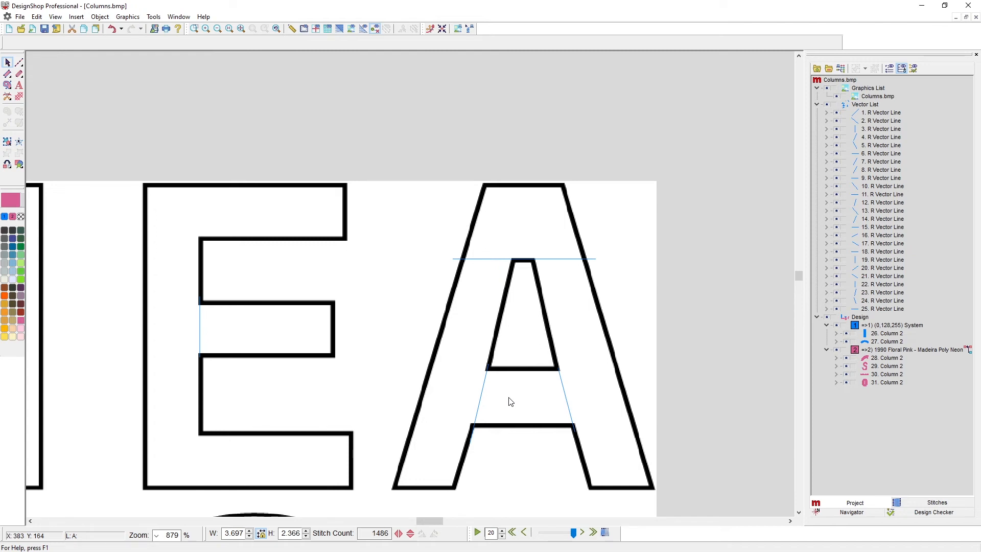
click(7, 74)
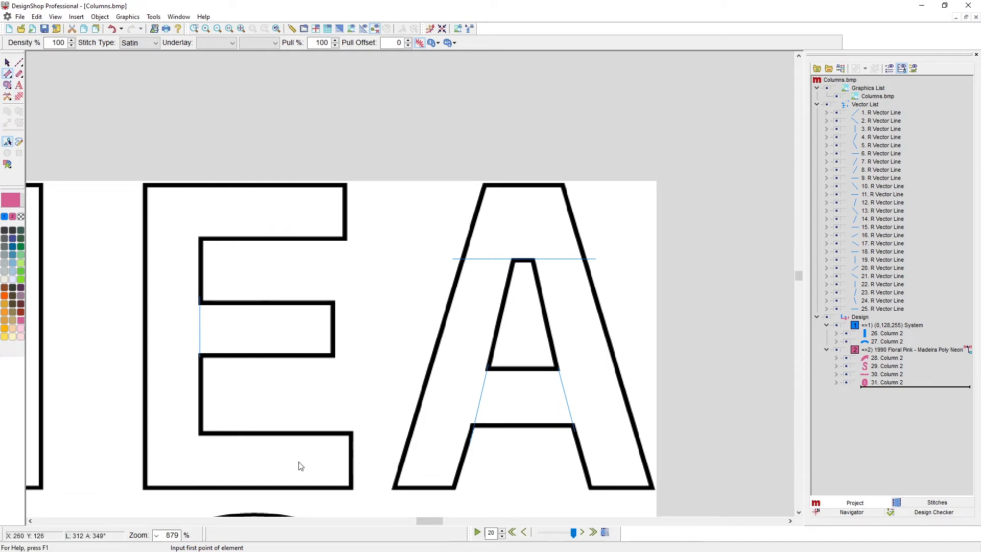
scroll(299, 463, up, 1)
scroll(300, 461, down, 2)
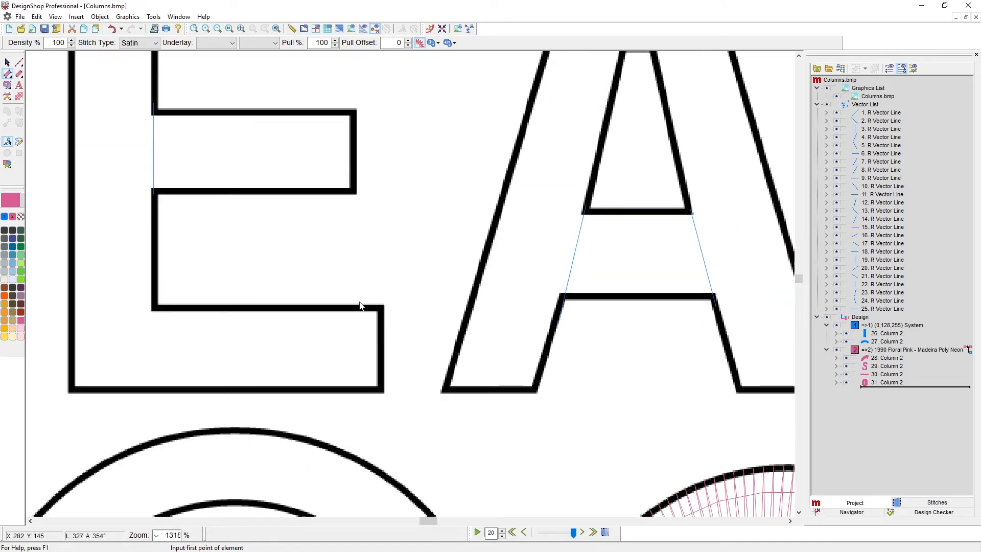
click(376, 306)
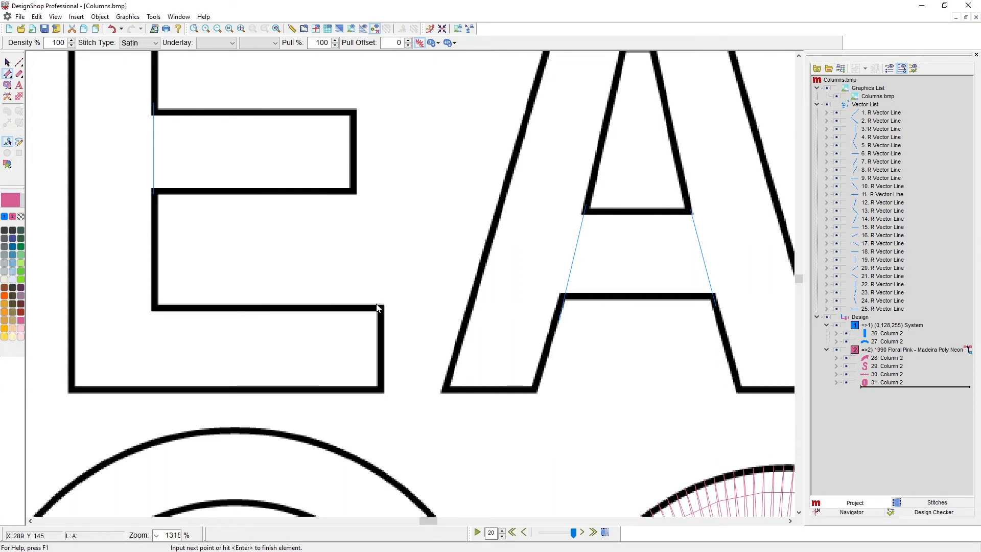
click(158, 306)
scroll(148, 112, up, 3)
click(159, 187)
click(368, 188)
Step: Trace the E's outer edge from the lower arm around the stem's corners to the upper arm's tip, and generate the column
scroll(368, 191, down, 1)
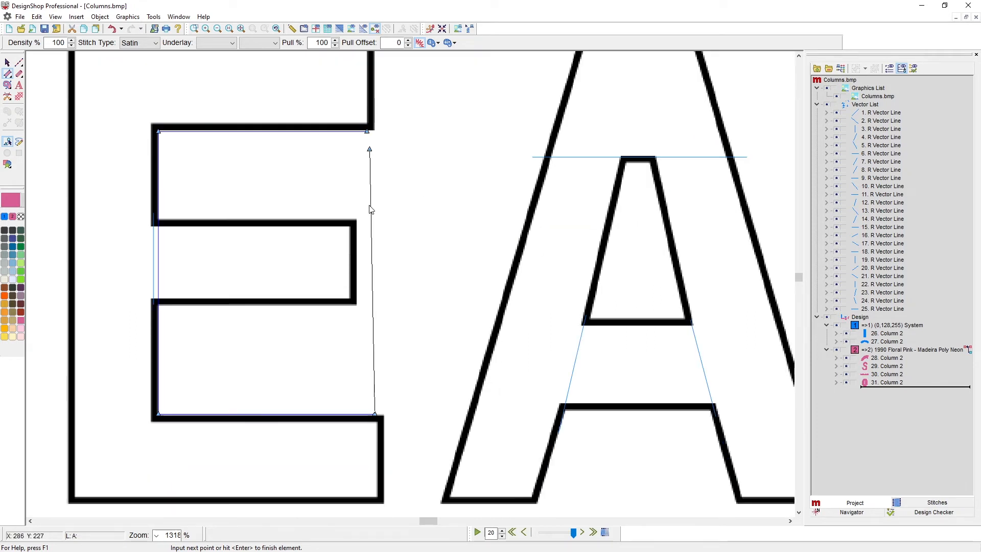
click(375, 504)
scroll(156, 514, down, 3)
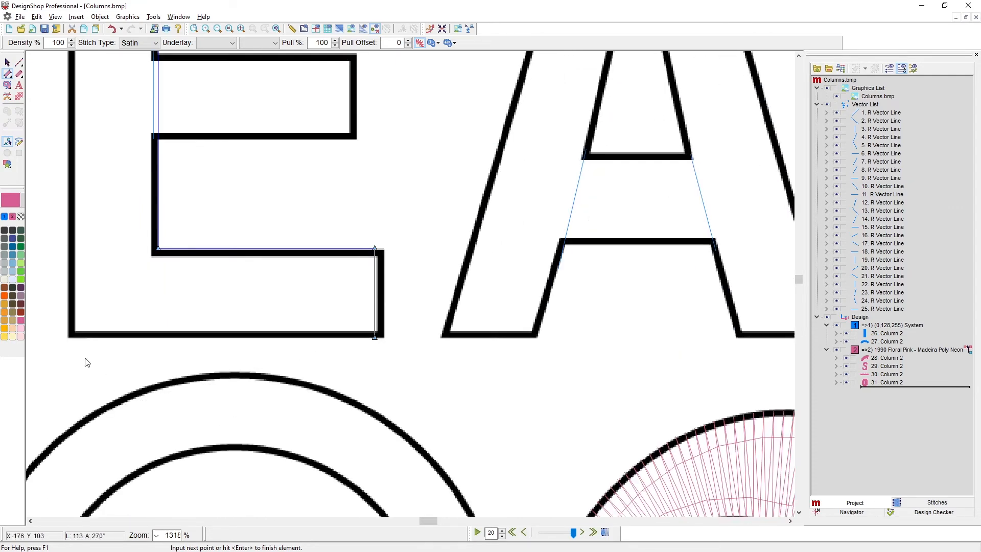
click(68, 344)
scroll(74, 341, up, 6)
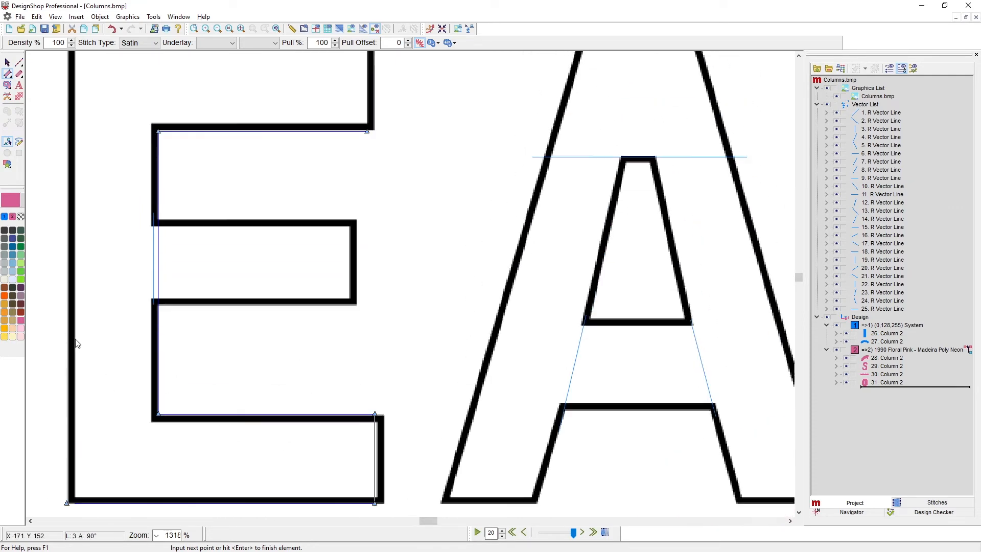
click(69, 211)
click(371, 215)
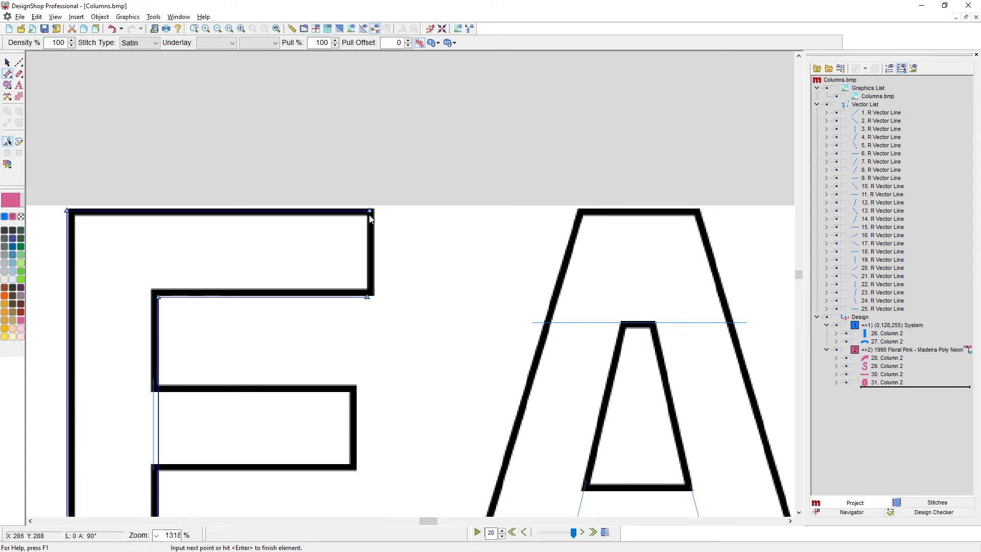
key(Return)
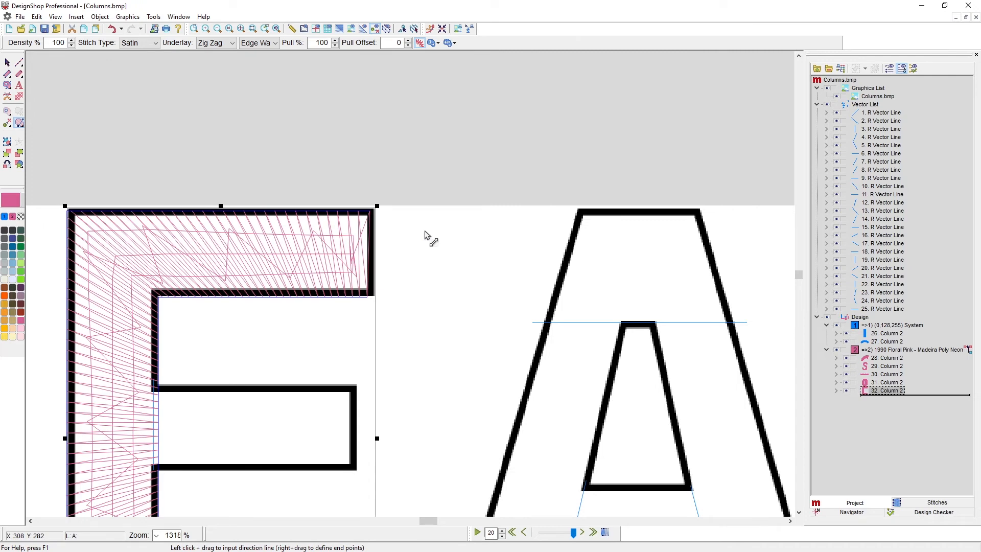
Step: Add a vertical direction line through the E's upper and lower arms, plus horizontal ones across the stem above and below the middle arm
scroll(267, 381, down, 3)
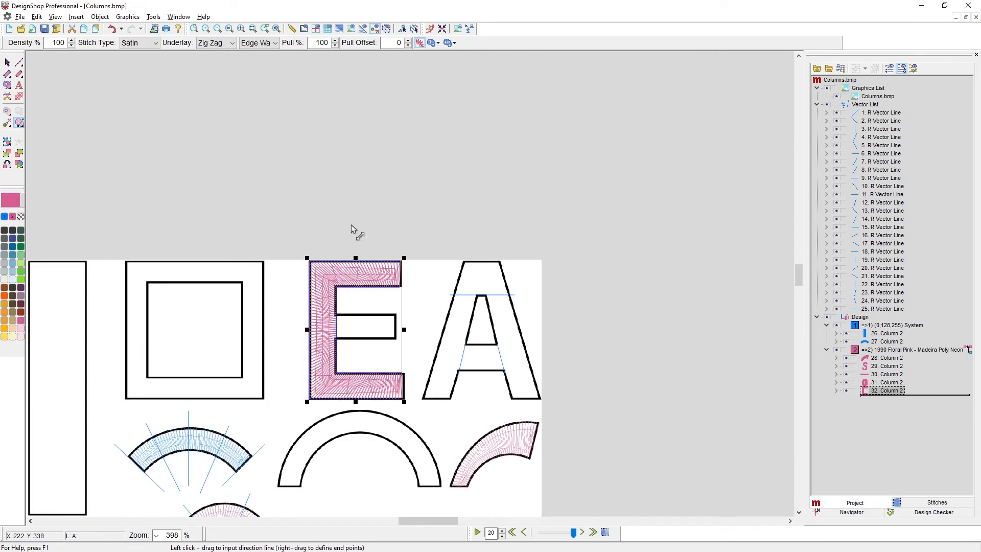
drag(353, 228, 358, 470)
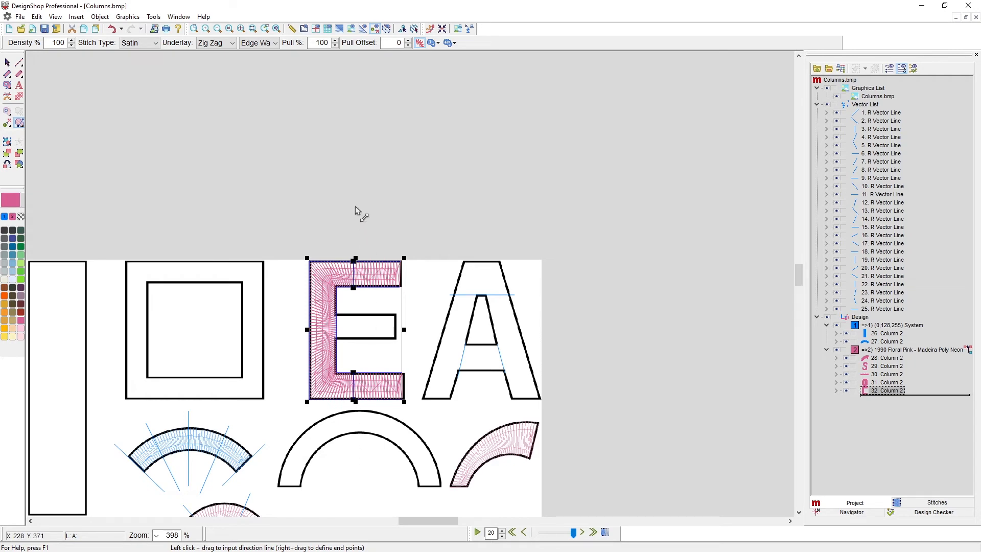
scroll(361, 346, up, 4)
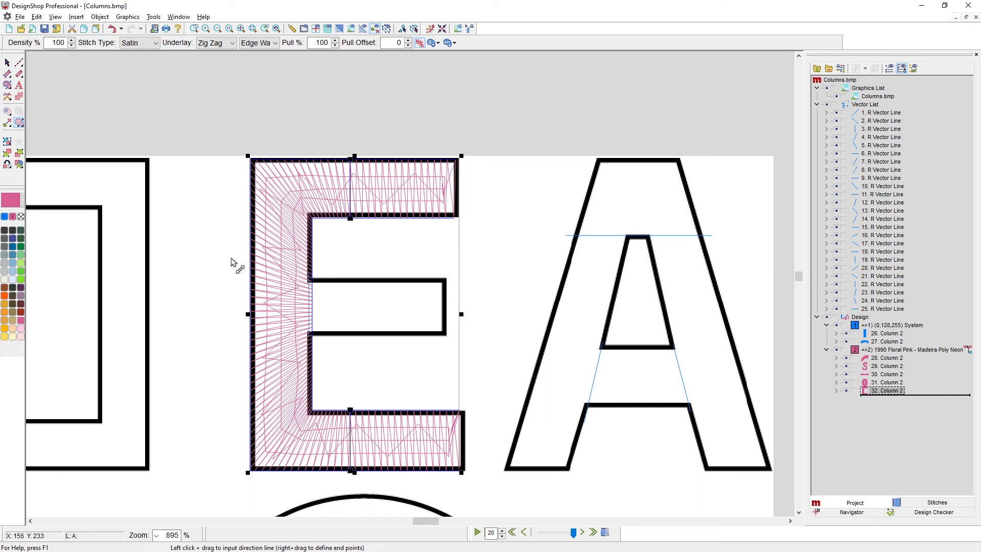
drag(196, 251, 345, 261)
drag(205, 382, 335, 383)
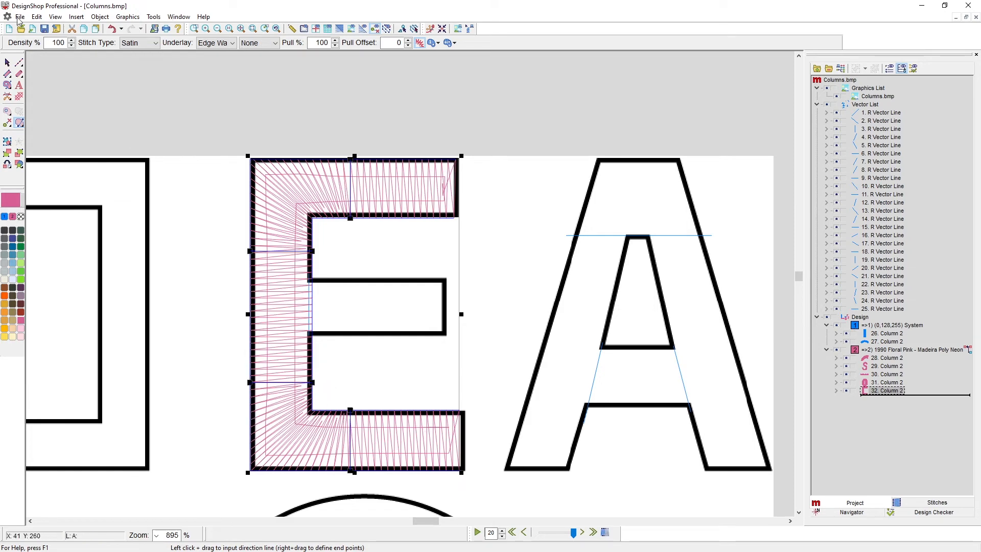
Step: Move the E column's exit point to the stem beside the middle arm, and curve the stem's inner edge outward into that arm
click(7, 62)
scroll(359, 307, up, 1)
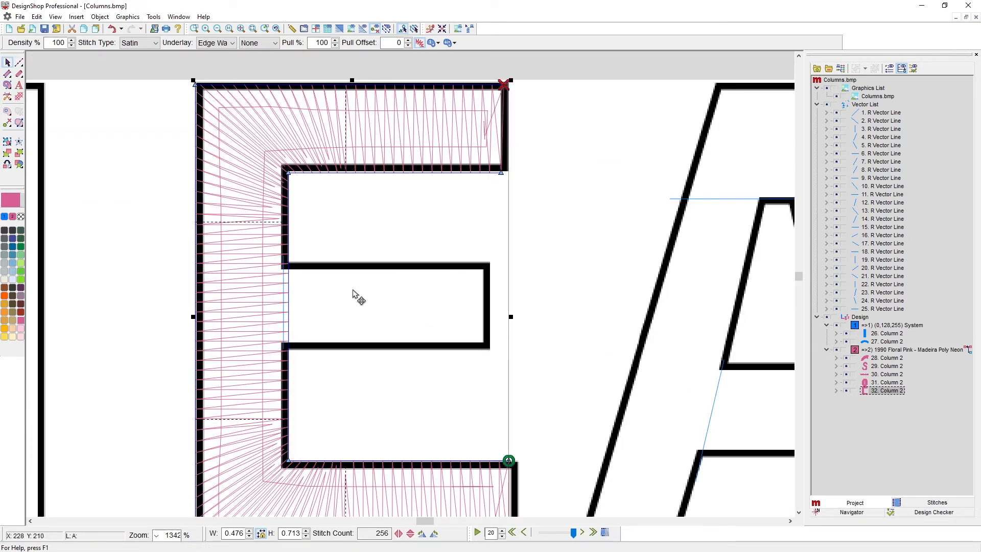
mouse_move(520, 92)
mouse_down()
mouse_move(387, 275)
mouse_move(292, 303)
mouse_up()
scroll(291, 303, up, 2)
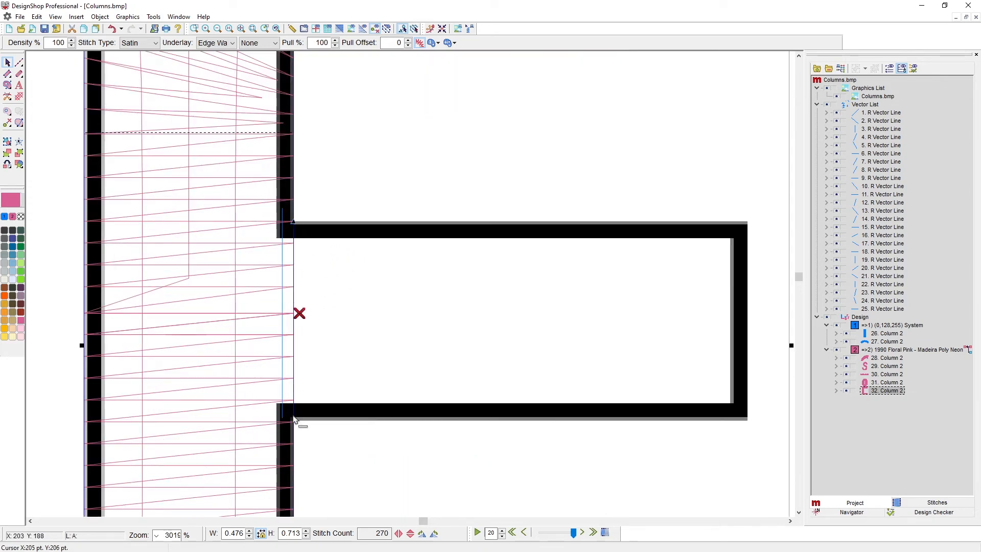
click(295, 360)
drag(294, 361, 323, 314)
scroll(346, 364, down, 1)
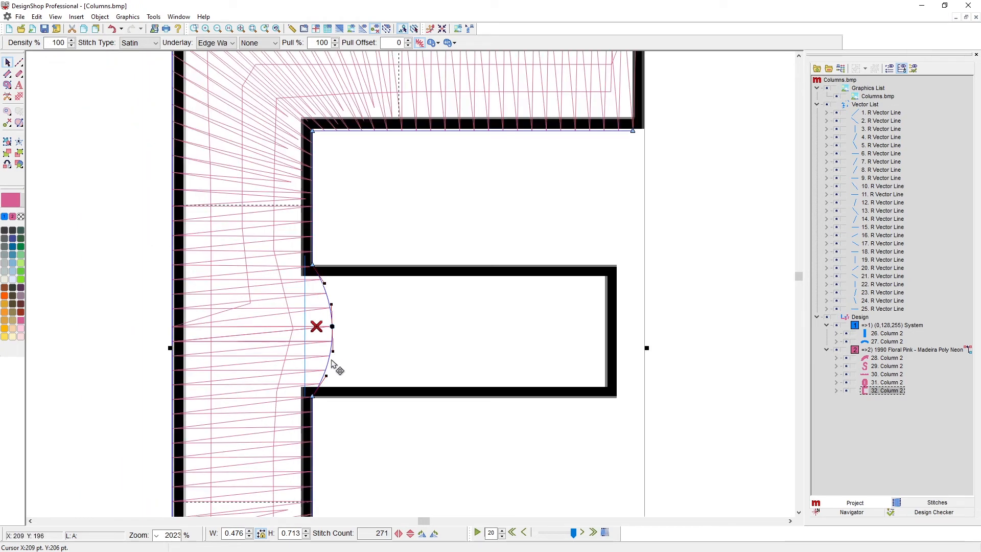
Step: Create a Column 2 for the E's middle arm by tracing its upper and lower edges from the tip to the stem
click(7, 74)
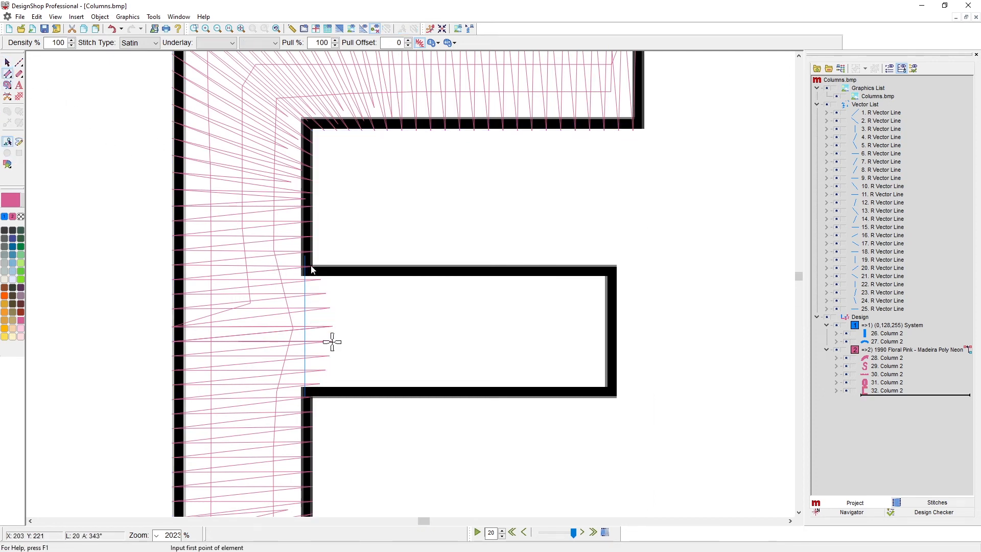
click(606, 266)
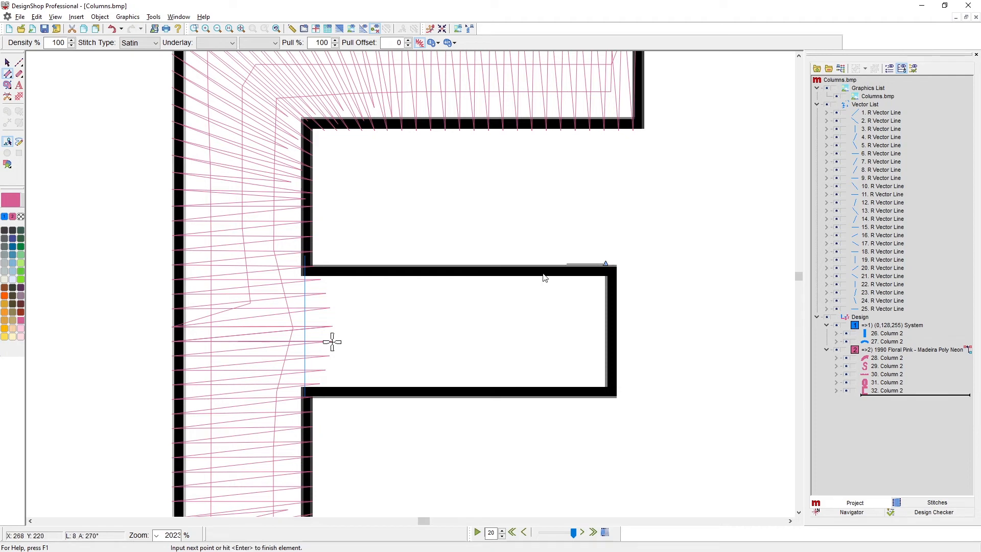
click(317, 271)
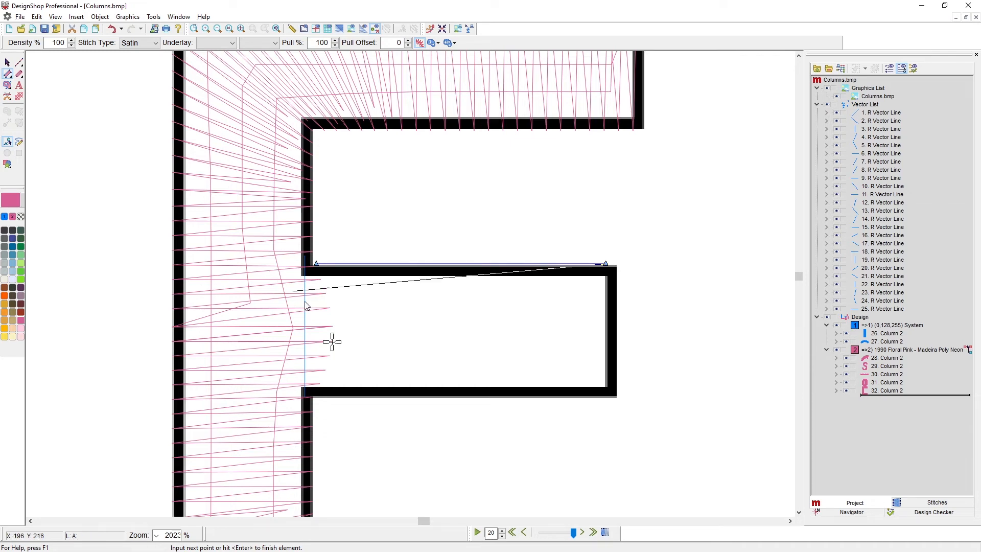
click(604, 396)
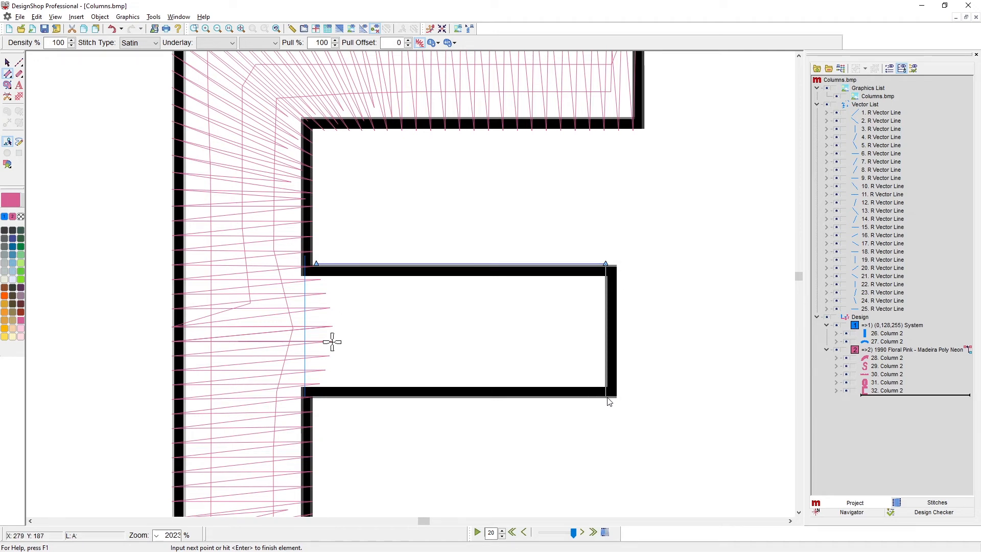
click(321, 403)
key(Return)
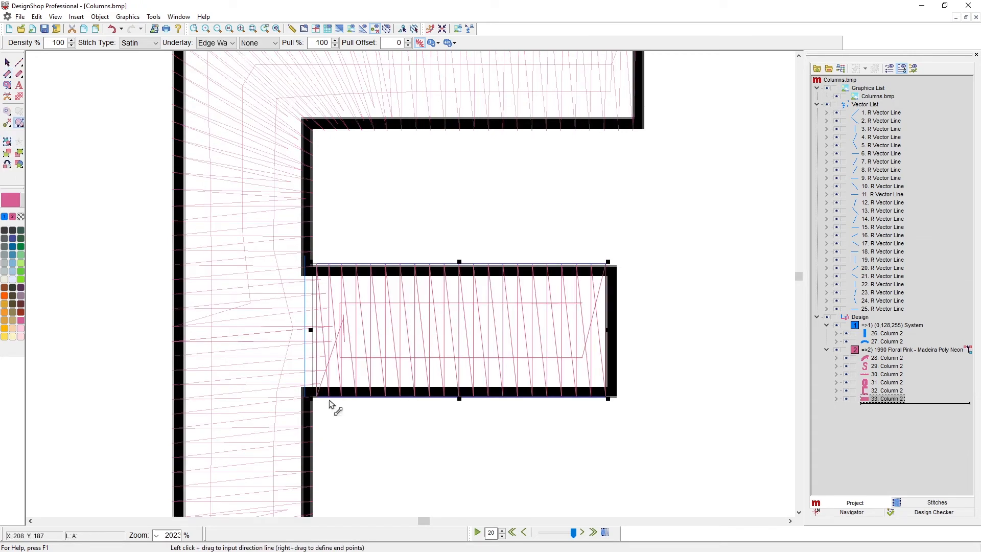
Step: Add a vertical direction line across the E's middle arm, move its start point onto the E body's last stitch, and deselect it
click(447, 265)
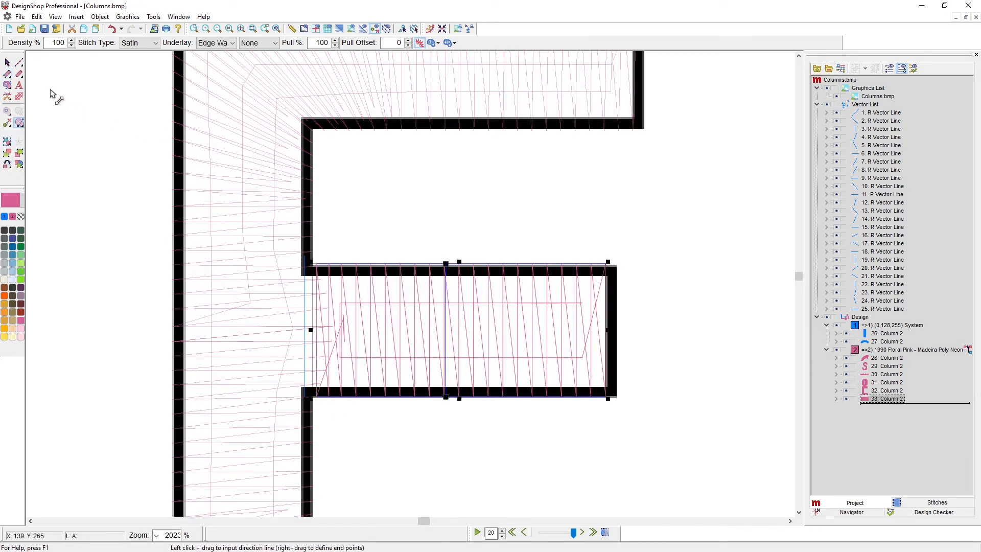
click(6, 64)
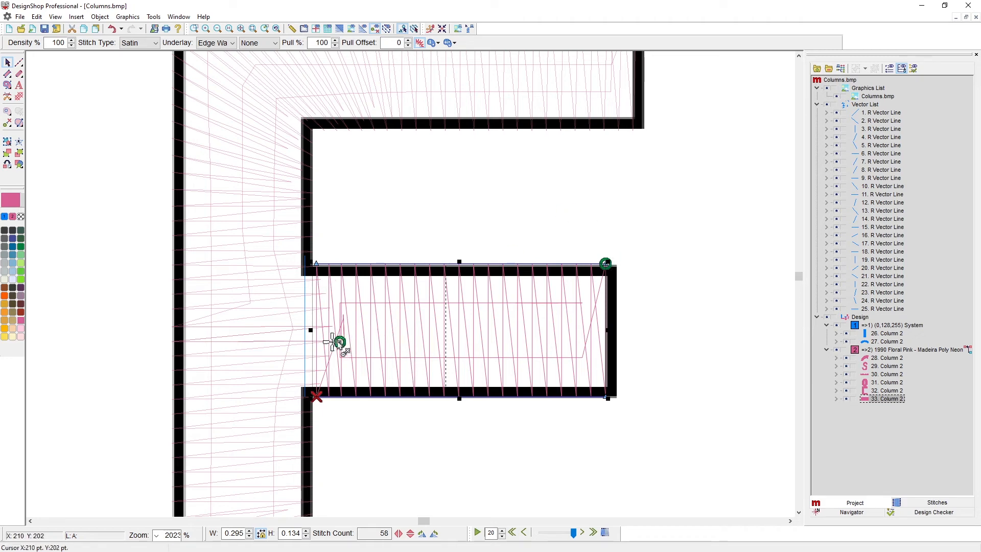
click(332, 341)
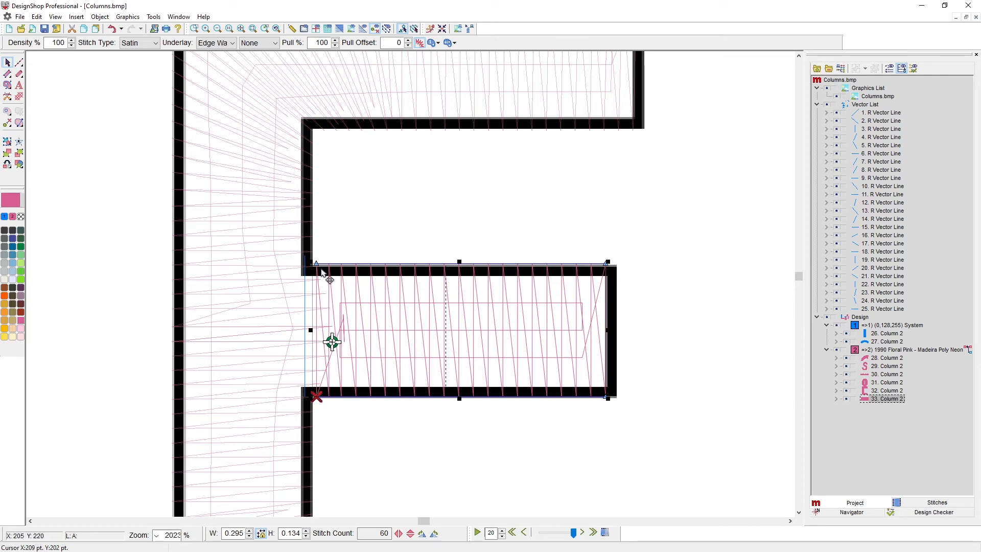
scroll(322, 291, up, 1)
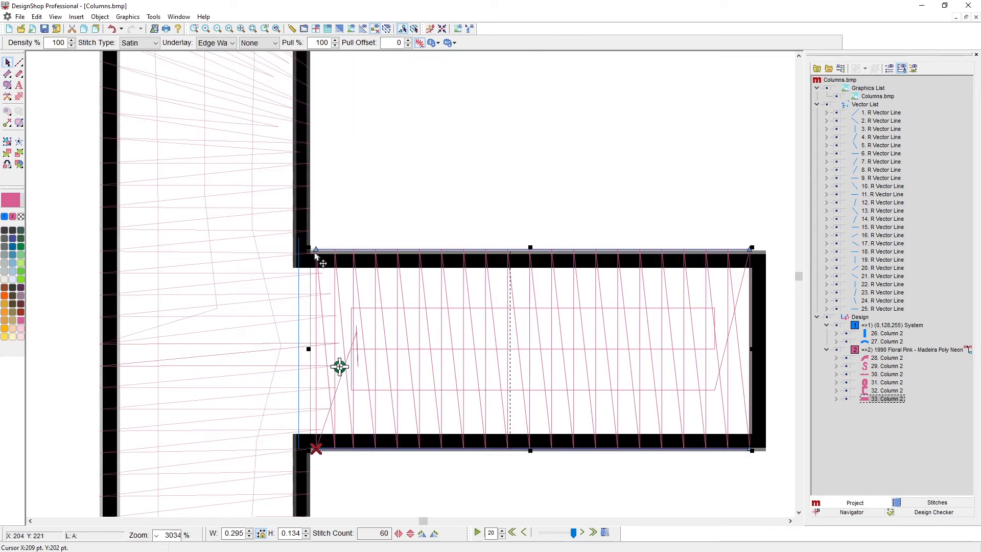
scroll(372, 339, down, 4)
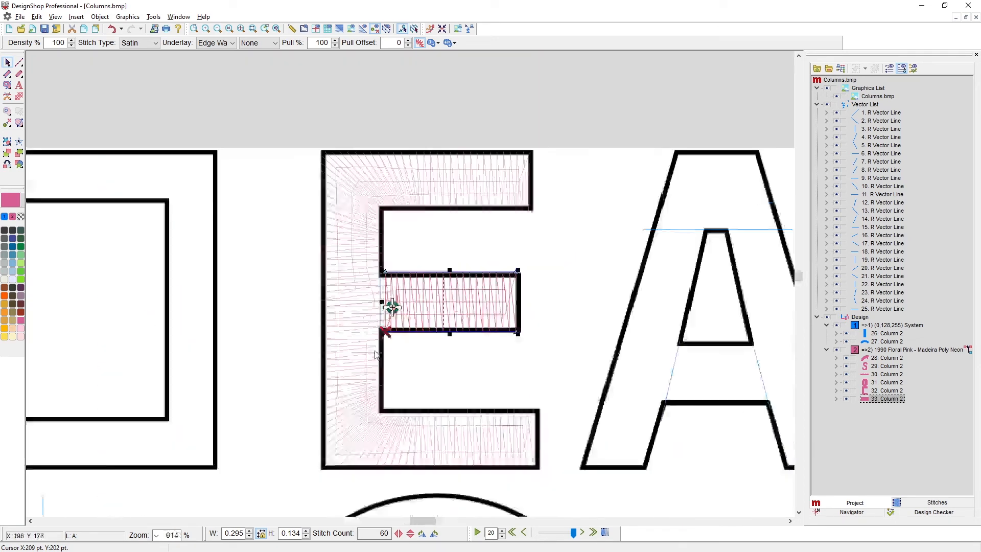
scroll(449, 337, right, 2)
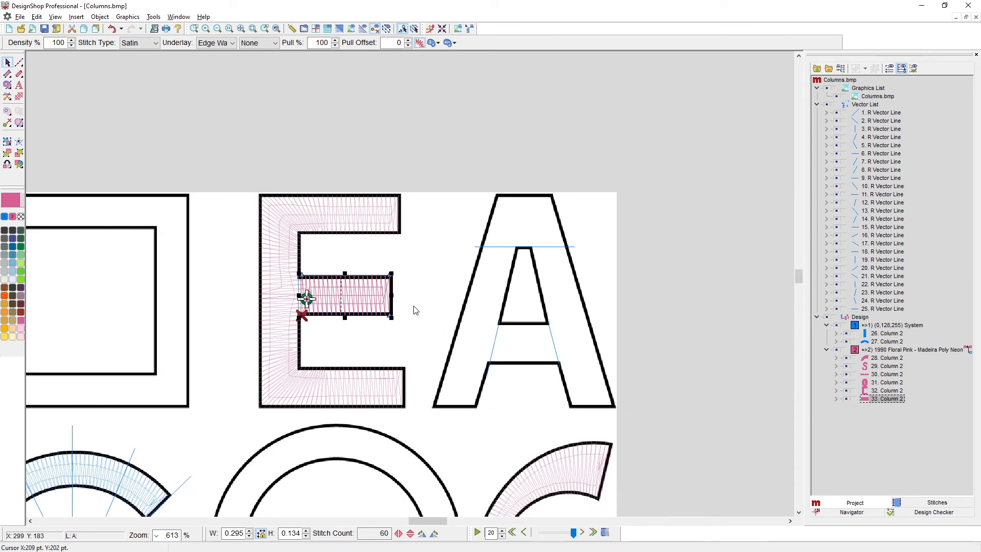
click(435, 236)
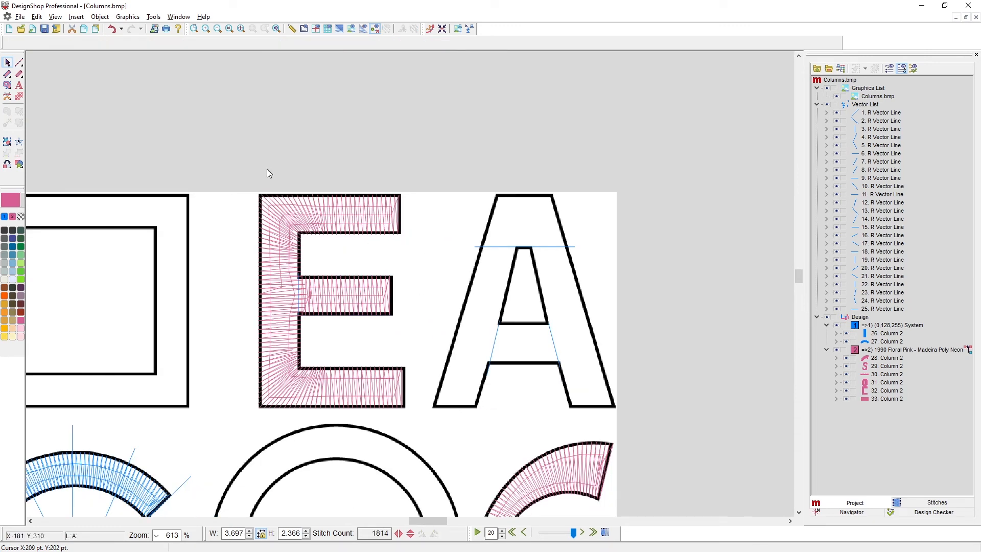
Step: Create a Column 2 for the A's left leg by tracing its outer and inner edges past the counter's top, with a horizontal direction line
click(7, 74)
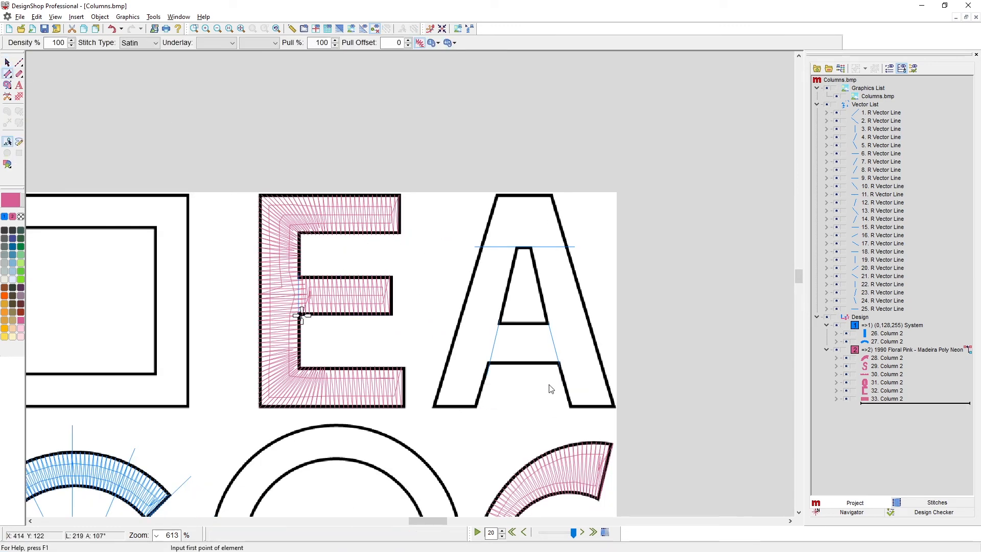
scroll(547, 367, up, 1)
scroll(547, 367, up, 1)
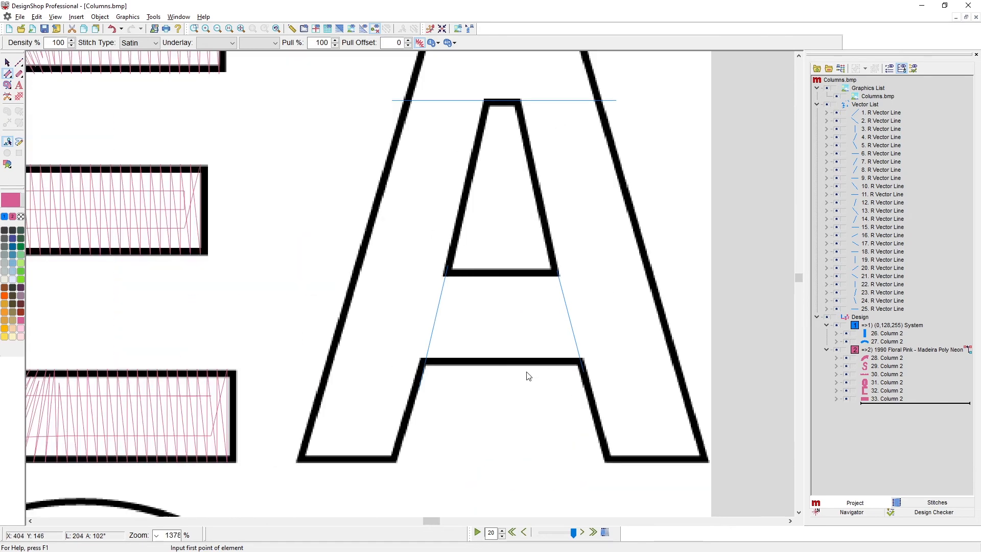
click(298, 458)
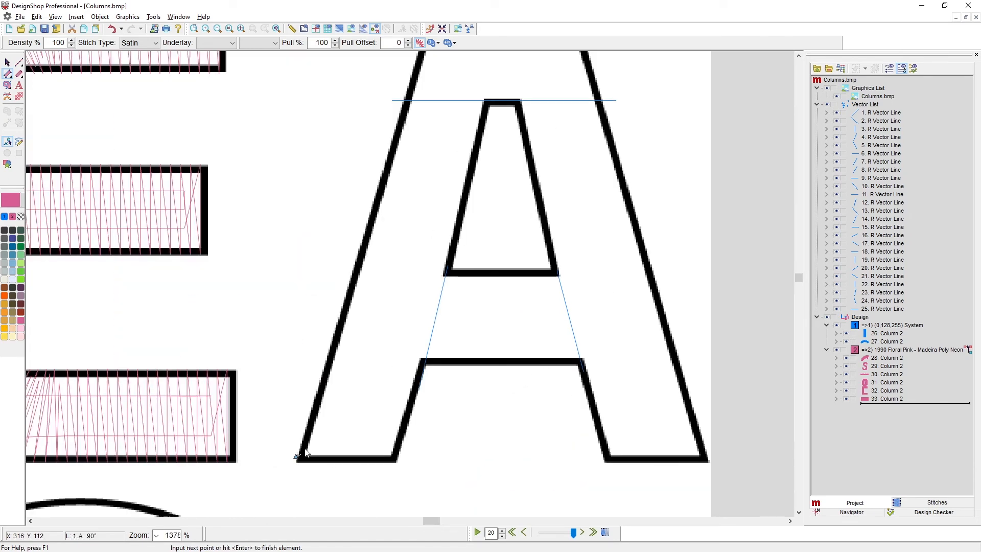
click(411, 84)
click(399, 459)
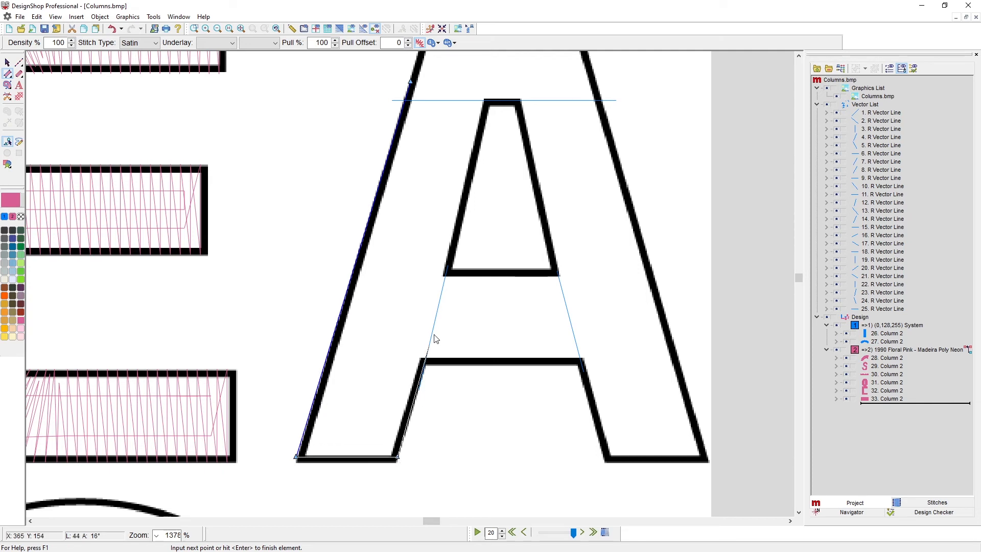
click(452, 267)
scroll(454, 220, up, 2)
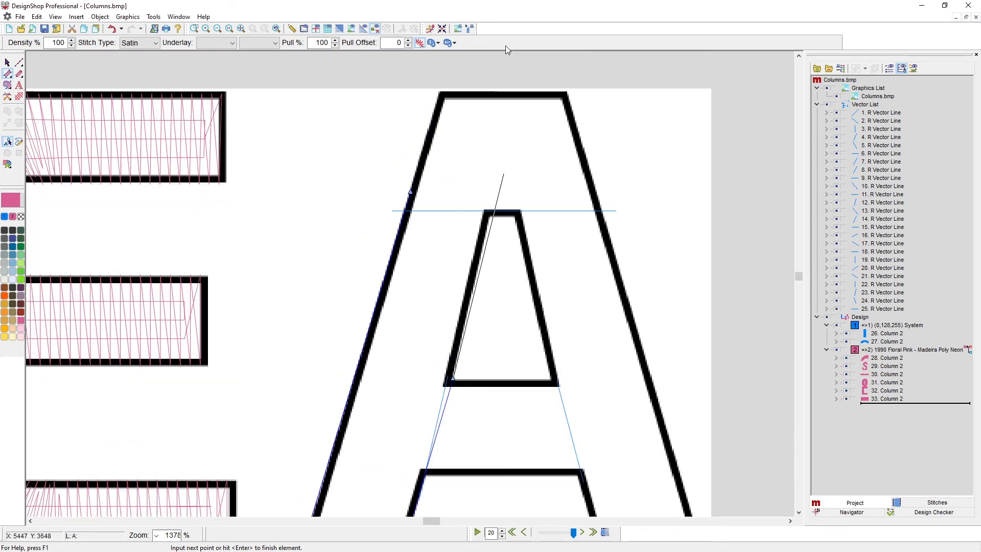
click(493, 198)
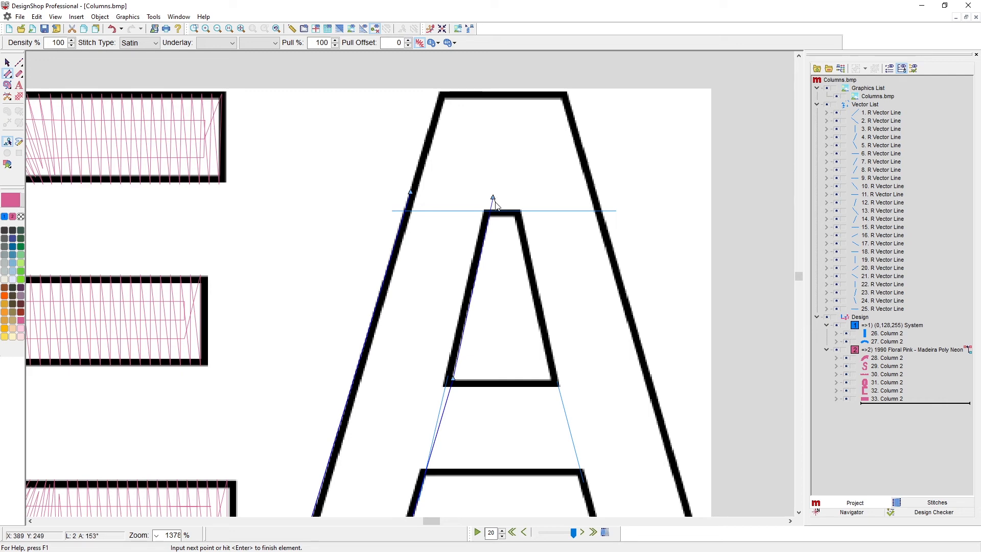
key(Return)
drag(479, 254, 480, 253)
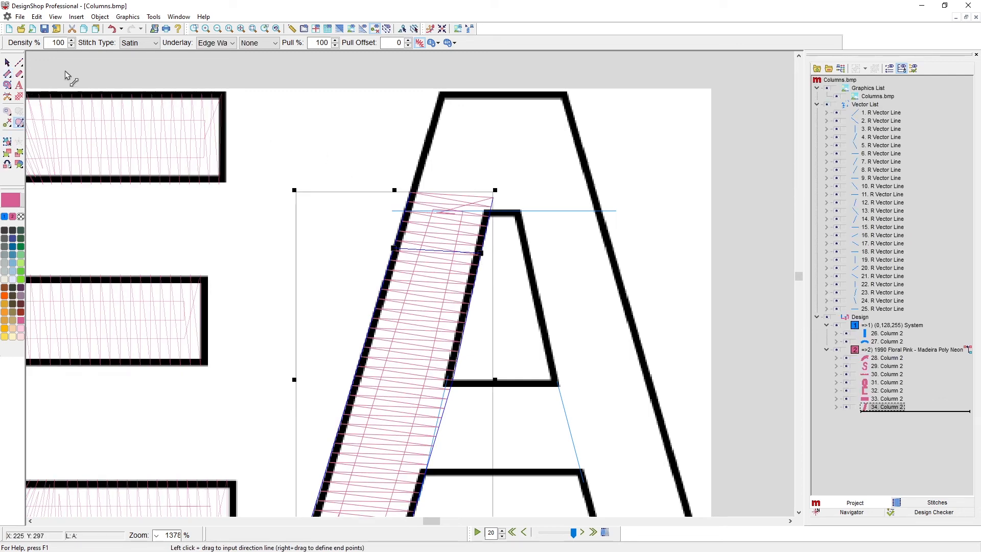
key(Return)
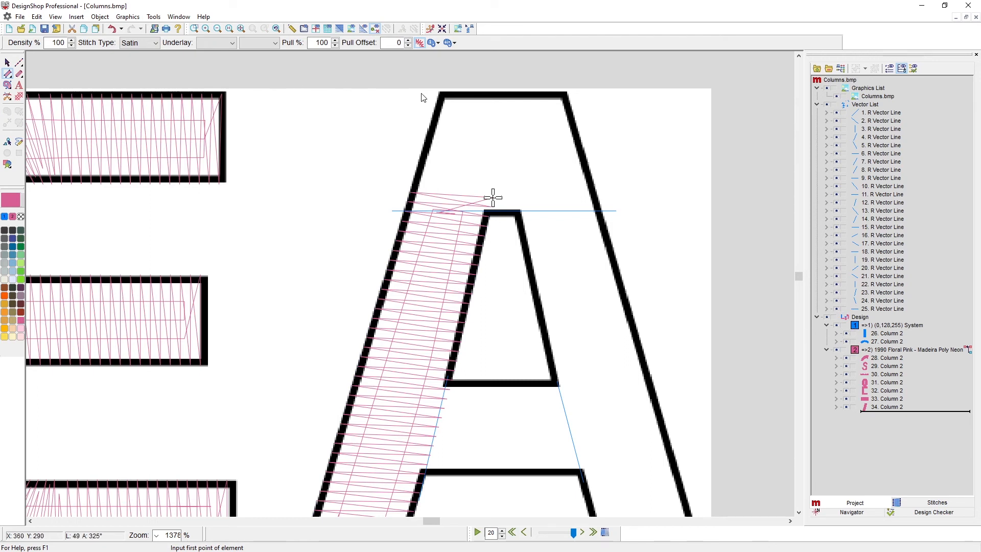
Step: Create a Column 2 for the A's top section down to the horizontal guide line, and add a horizontal direction line across it
click(440, 94)
click(405, 211)
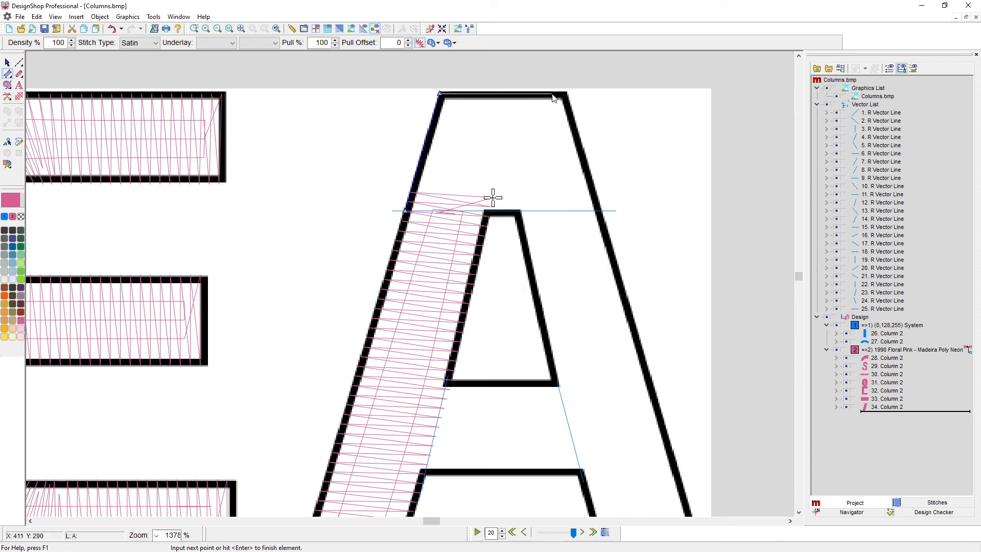
click(568, 94)
click(604, 214)
key(Return)
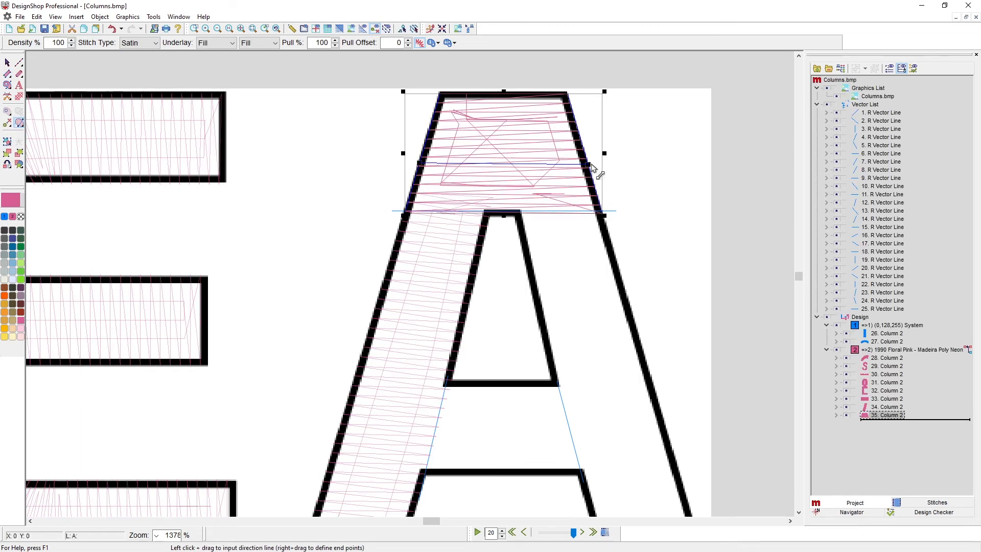
key(Return)
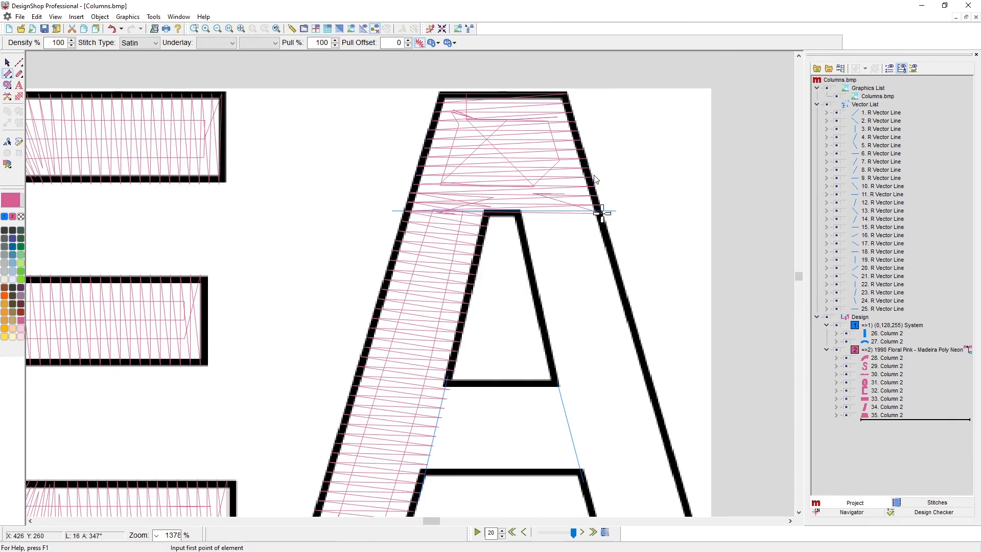
Step: Create a Column 2 for the A's right leg by tracing its outer and inner edges from the guide line to the foot, with a horizontal direction line
click(603, 215)
scroll(603, 215, down, 2)
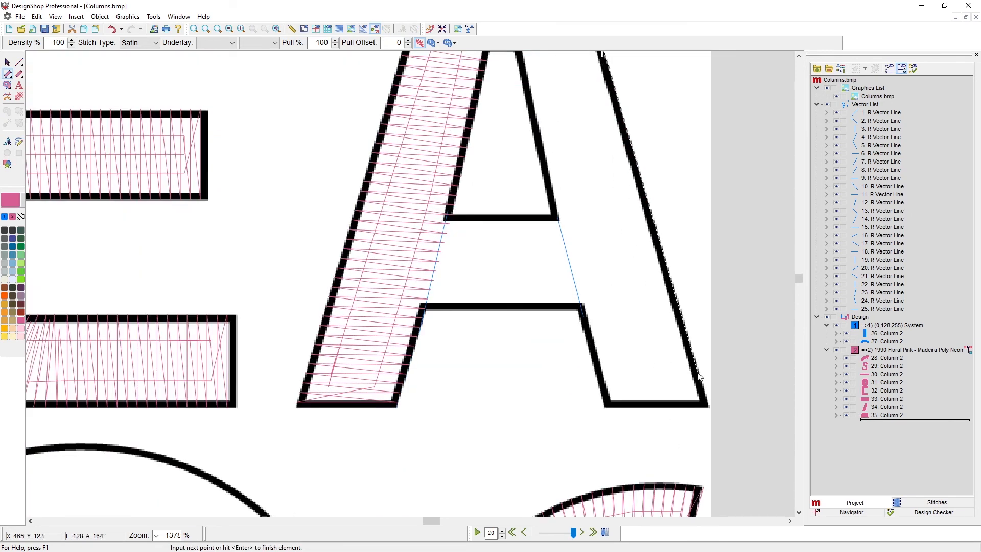
click(706, 404)
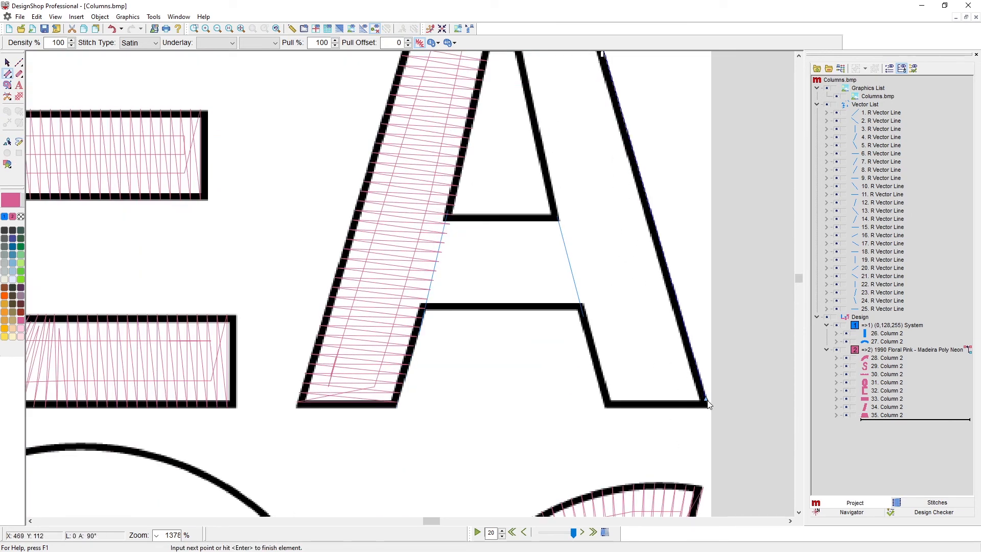
scroll(603, 331, up, 1)
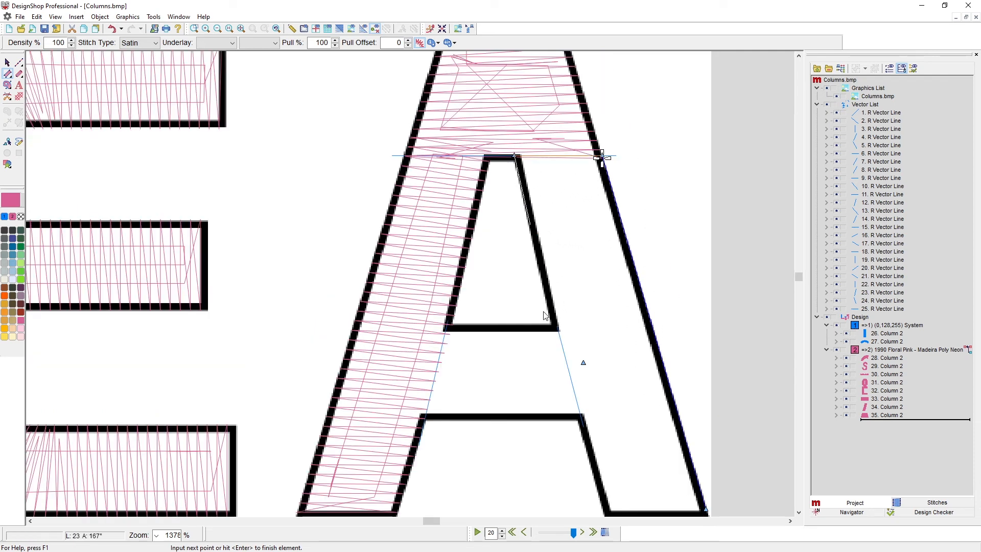
scroll(569, 495, down, 1)
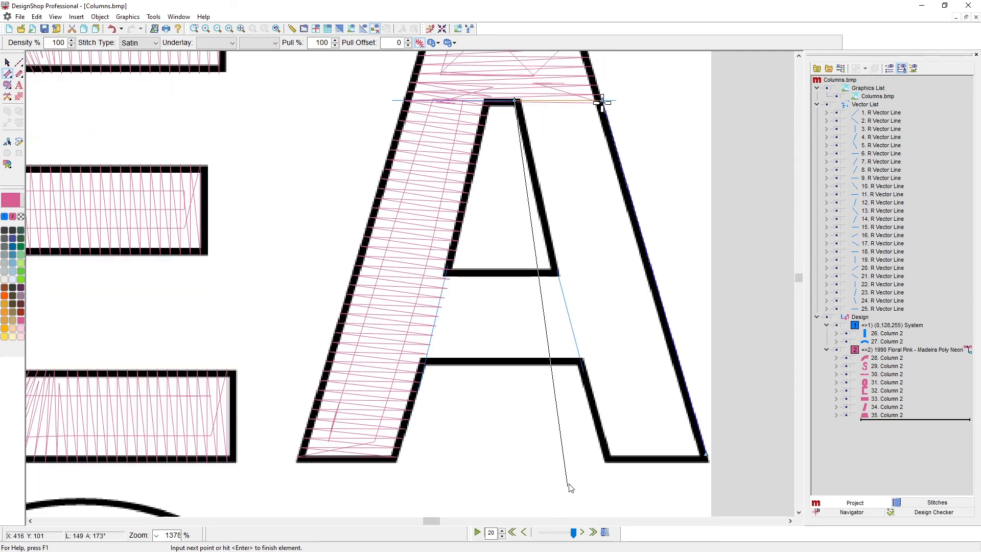
click(603, 459)
key(Return)
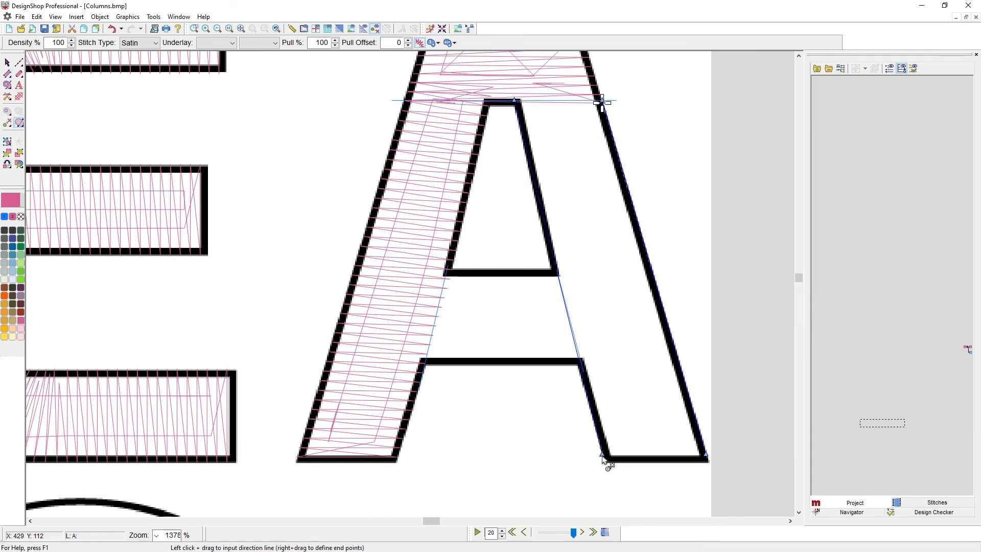
click(543, 204)
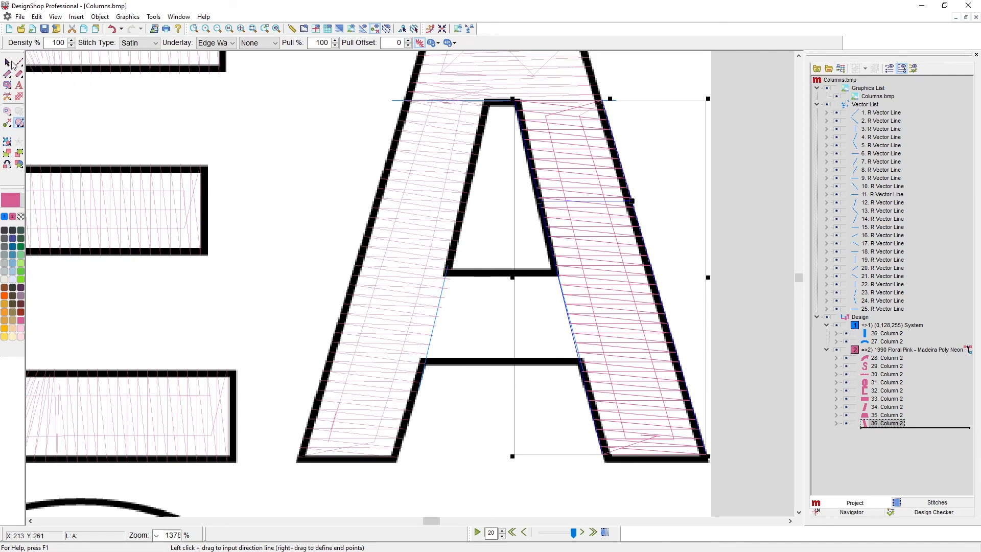
Step: Move the right leg's exit point to the crossbar's upper corner, and curve the leg's inner edge outward into the crossbar
click(8, 63)
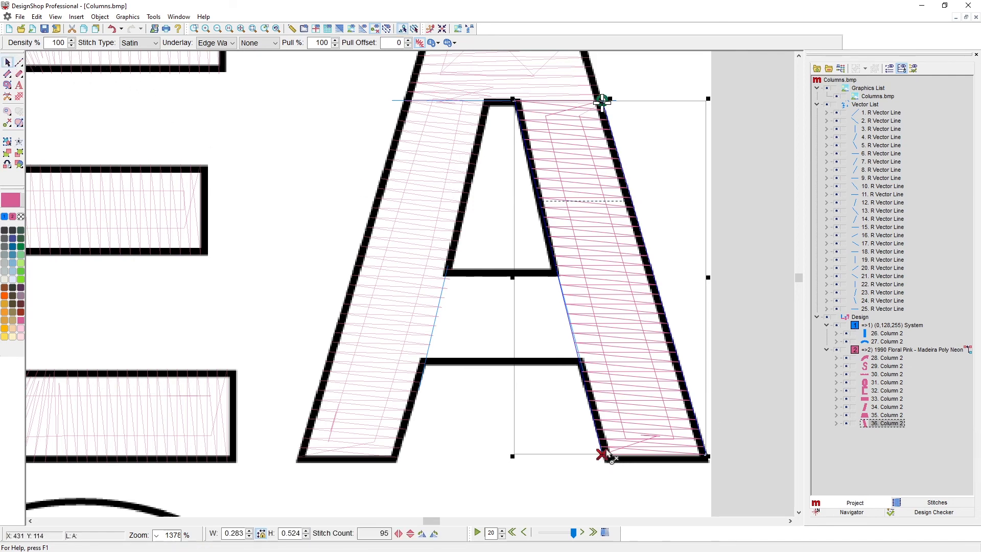
drag(557, 283, 557, 274)
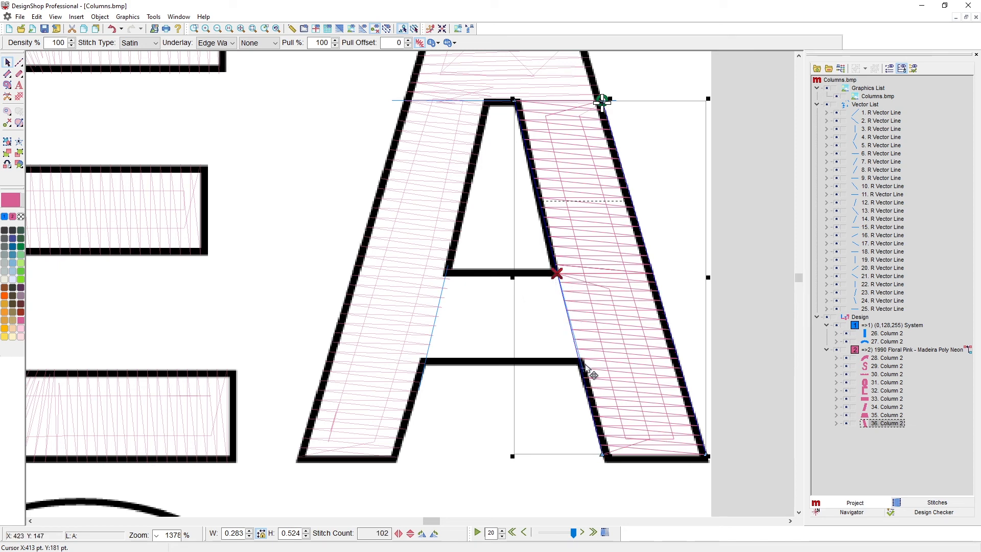
scroll(558, 394, down, 2)
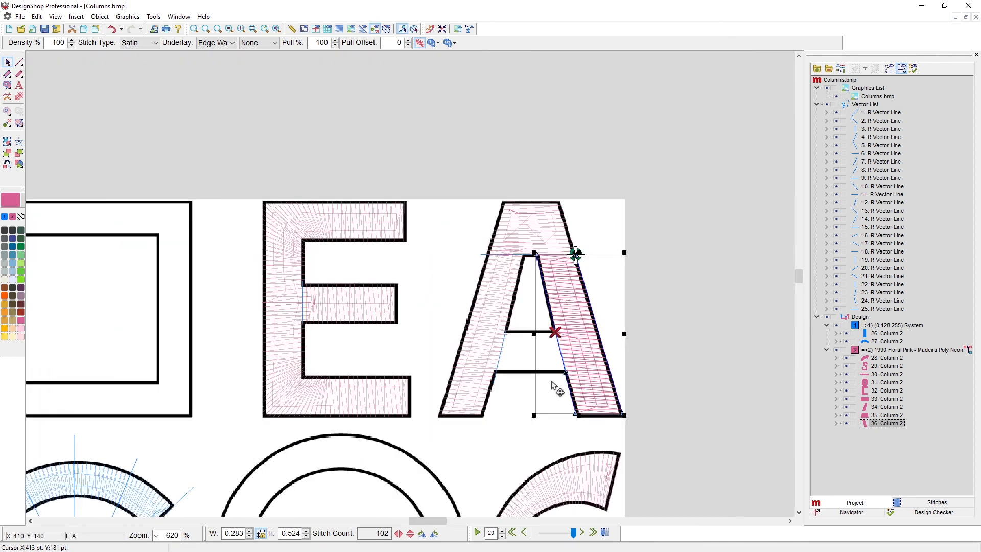
scroll(559, 389, up, 3)
click(576, 213)
right_click(586, 250)
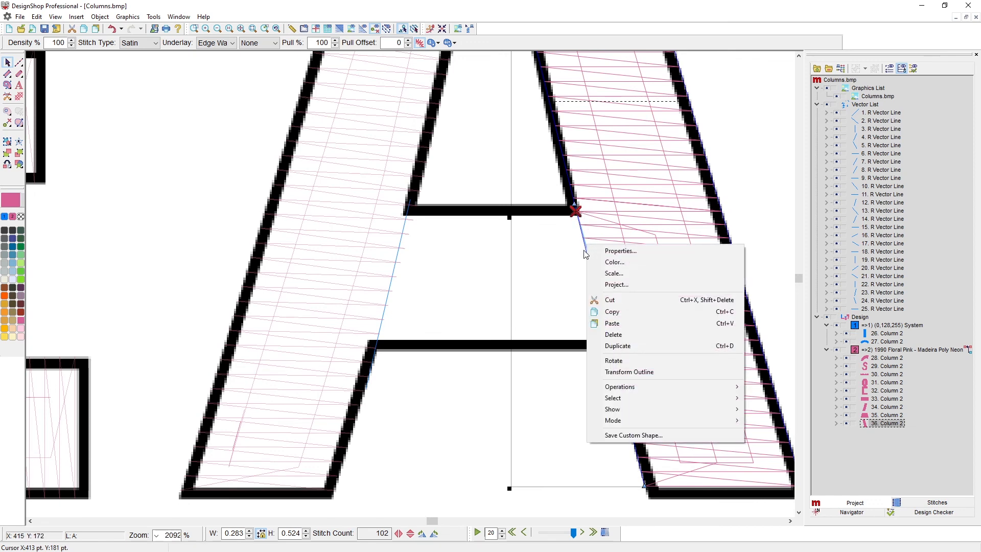
right_click(584, 245)
drag(584, 248, 568, 278)
Step: Select the A's left leg column and curve its inner edge outward into the crossbar
click(412, 210)
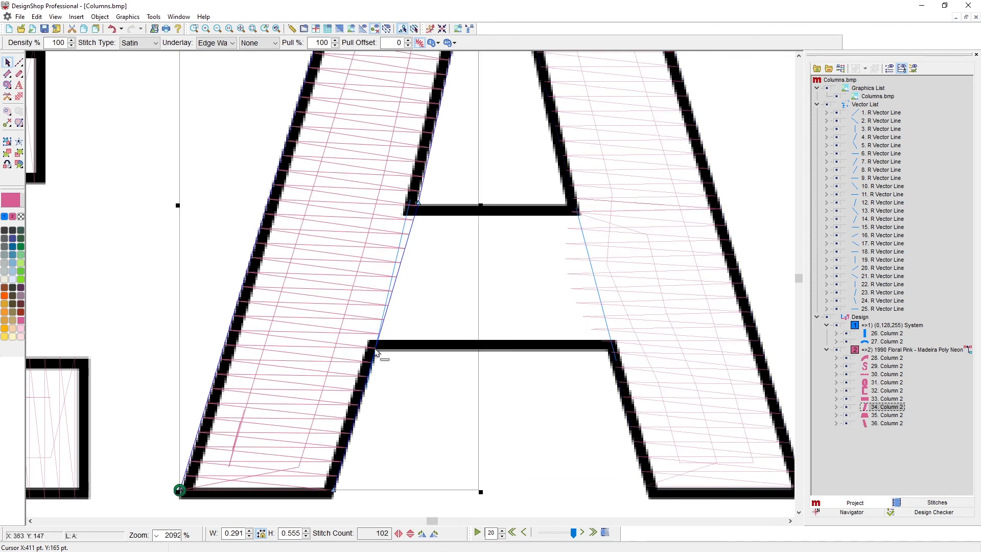
right_click(402, 285)
click(397, 277)
drag(401, 279, 423, 290)
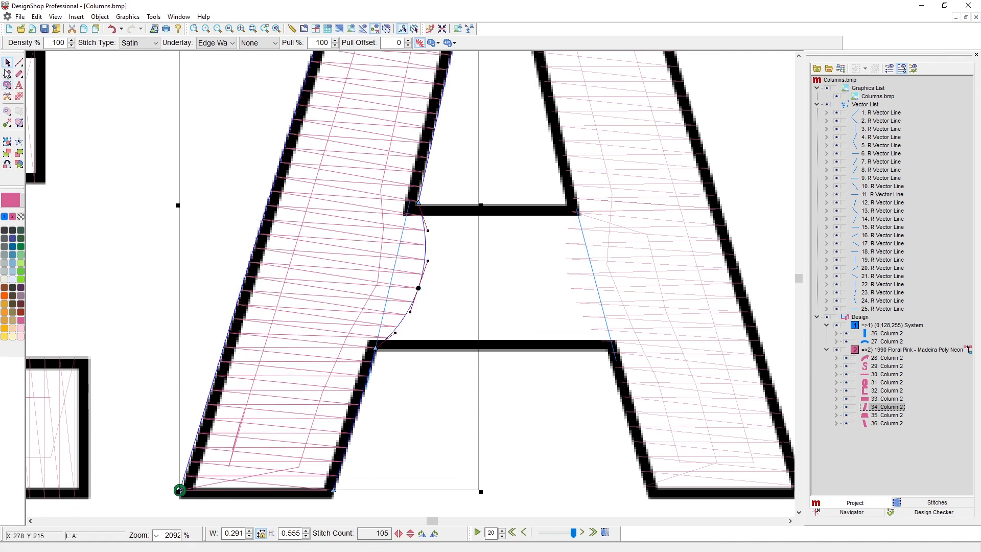
Step: Create a Column 2 for the A's crossbar after the right leg, tracing its upper and lower edges, and add a vertical direction line across it
click(624, 201)
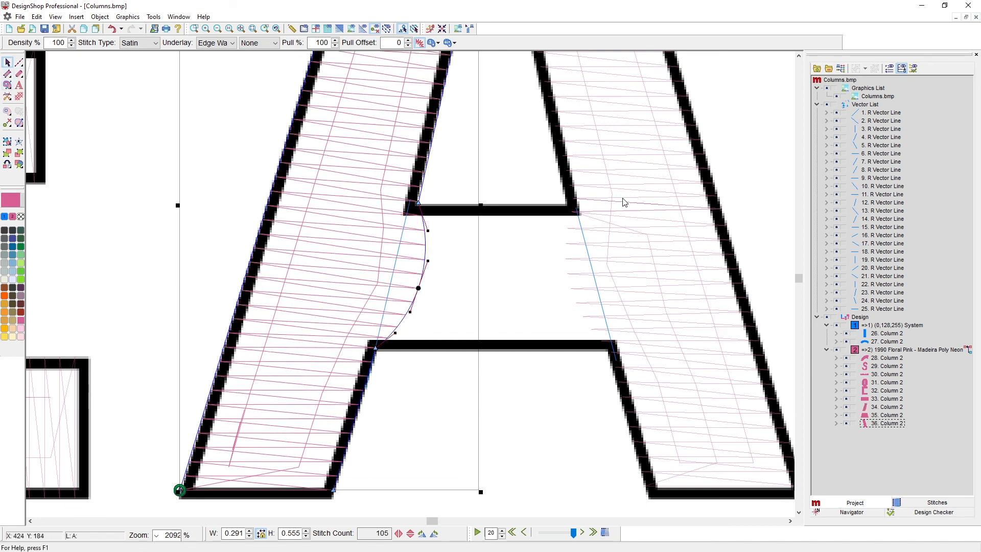
click(7, 74)
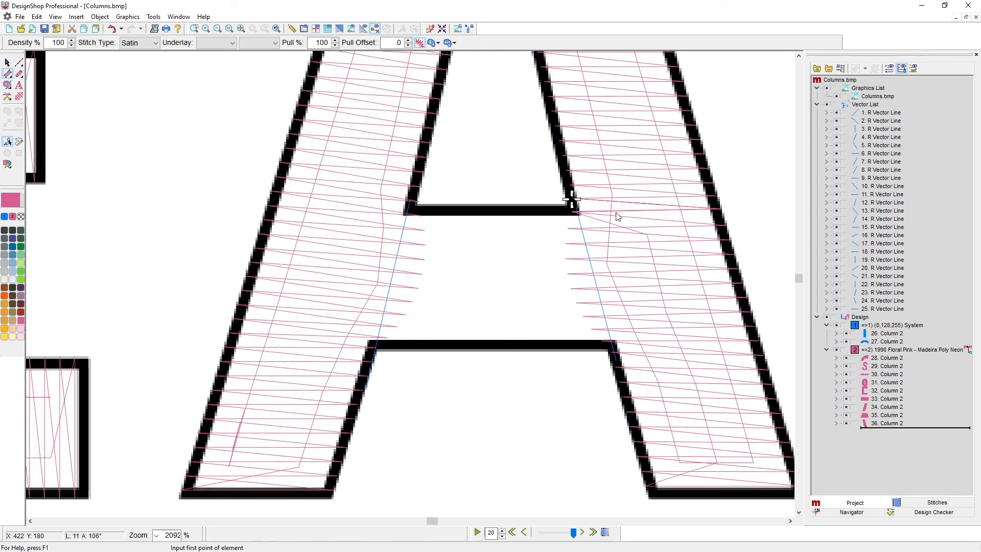
click(572, 200)
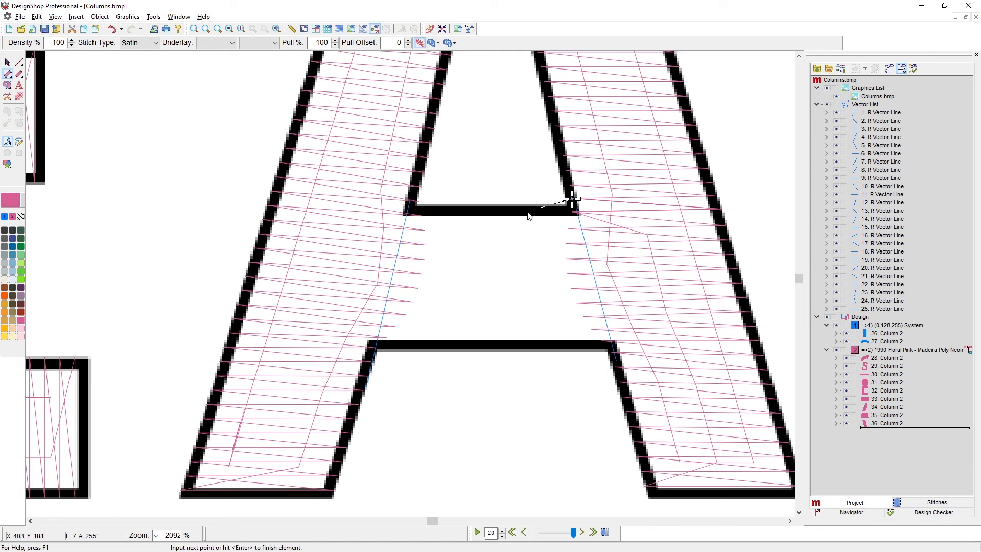
click(419, 202)
click(608, 352)
click(377, 350)
key(Return)
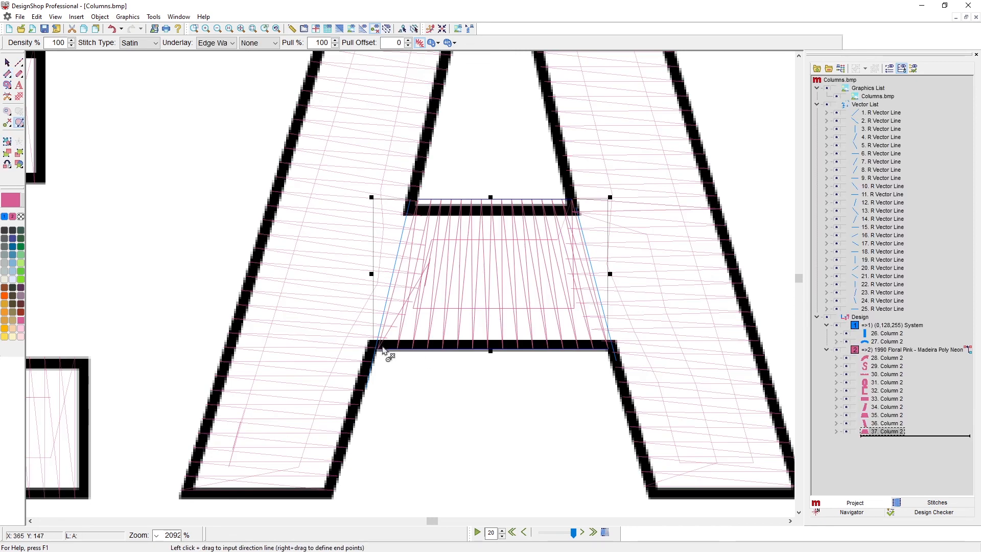
click(523, 199)
key(Return)
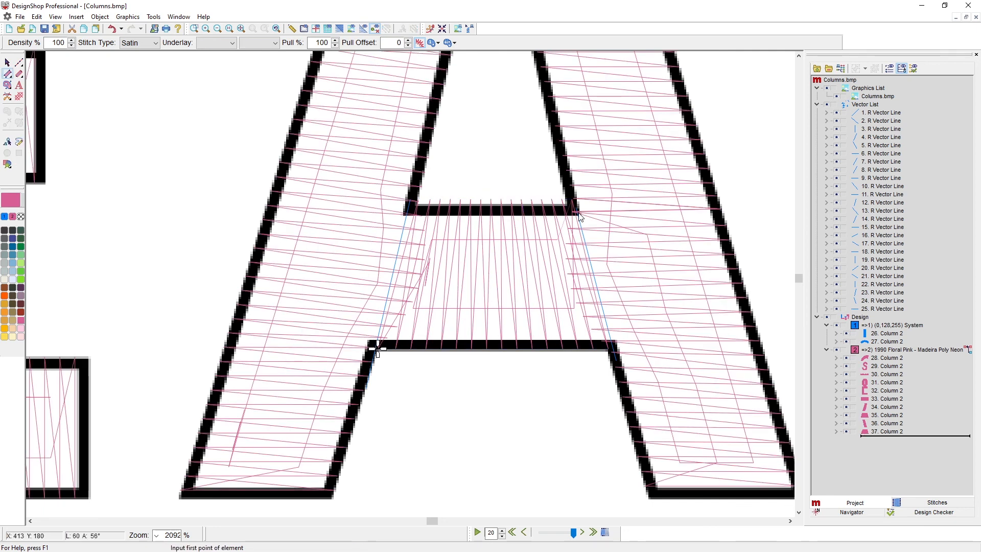
Step: Display the digitized letters and shapes together as realistic 3D stitches
scroll(437, 306, down, 4)
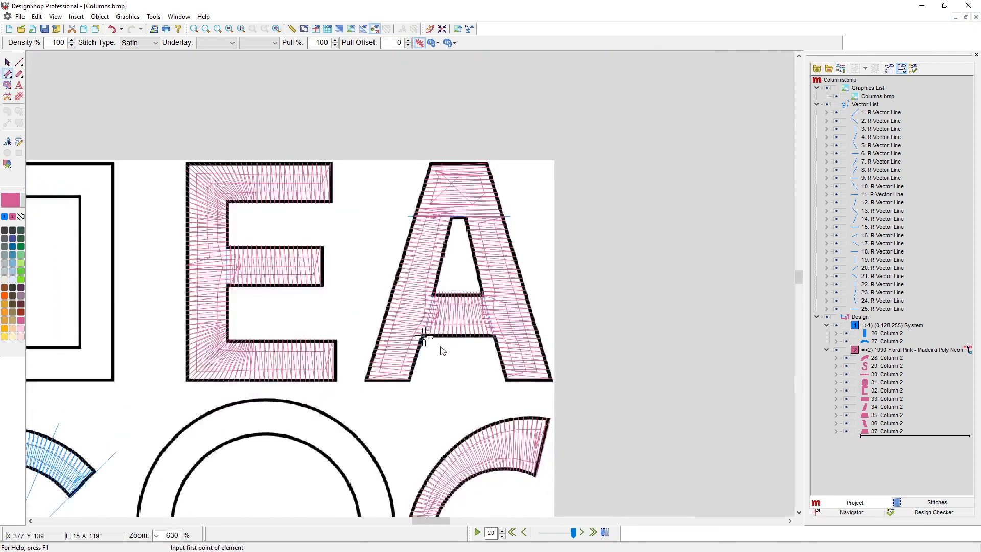
scroll(414, 363, down, 3)
click(339, 27)
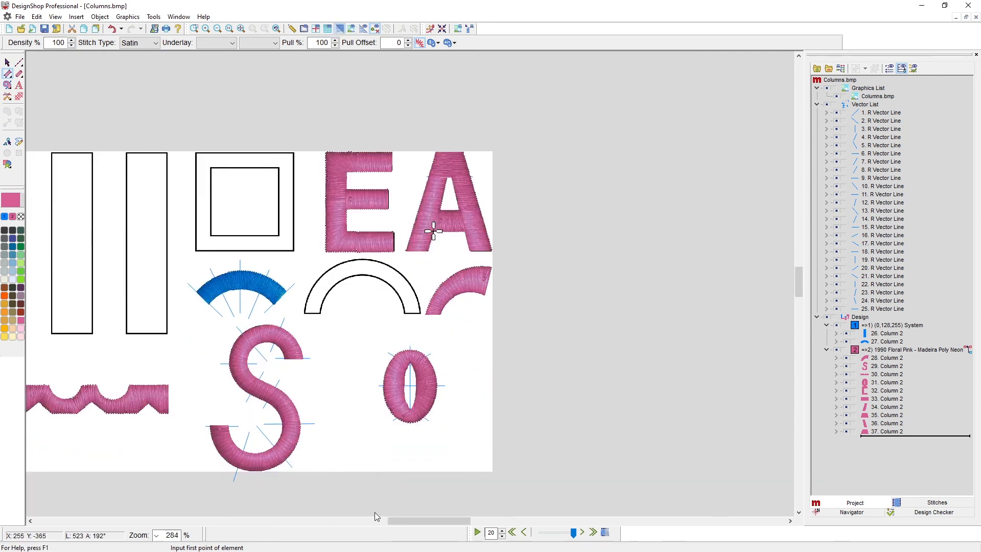